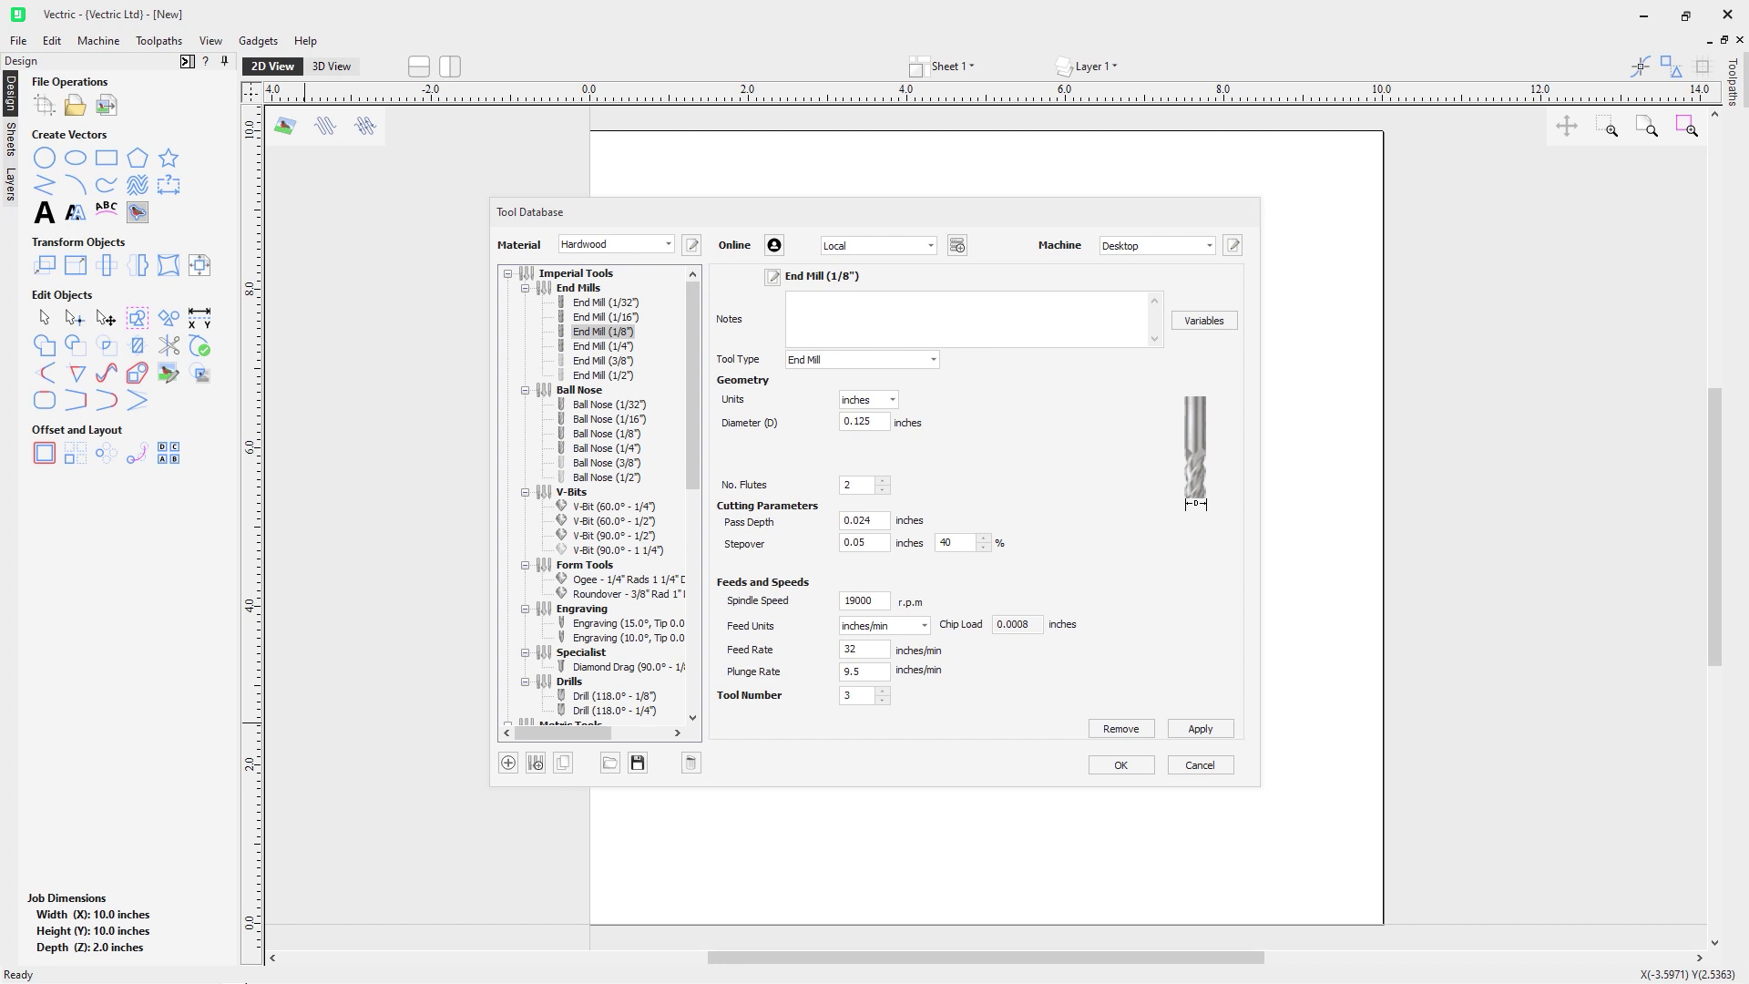
Close the tool database, and reopen it from the toolpath commands
{"action": "left_click", "coordinate": [1222, 765]}
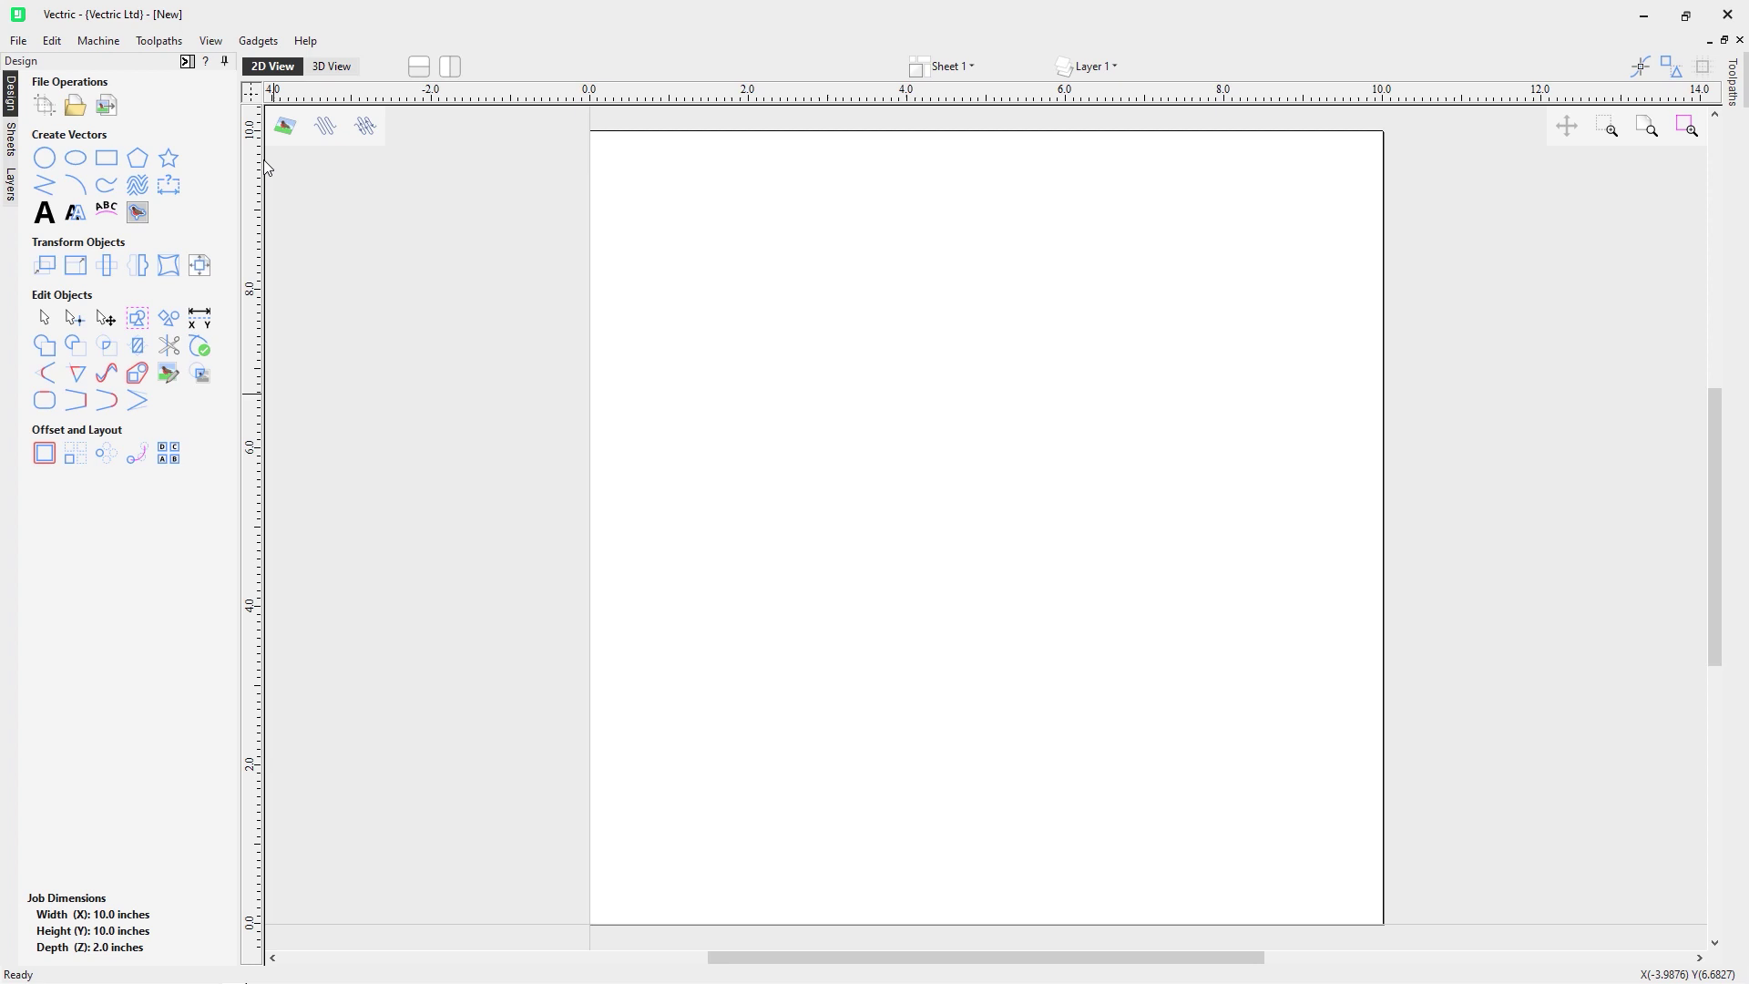
{"action": "left_click", "coordinate": [186, 62]}
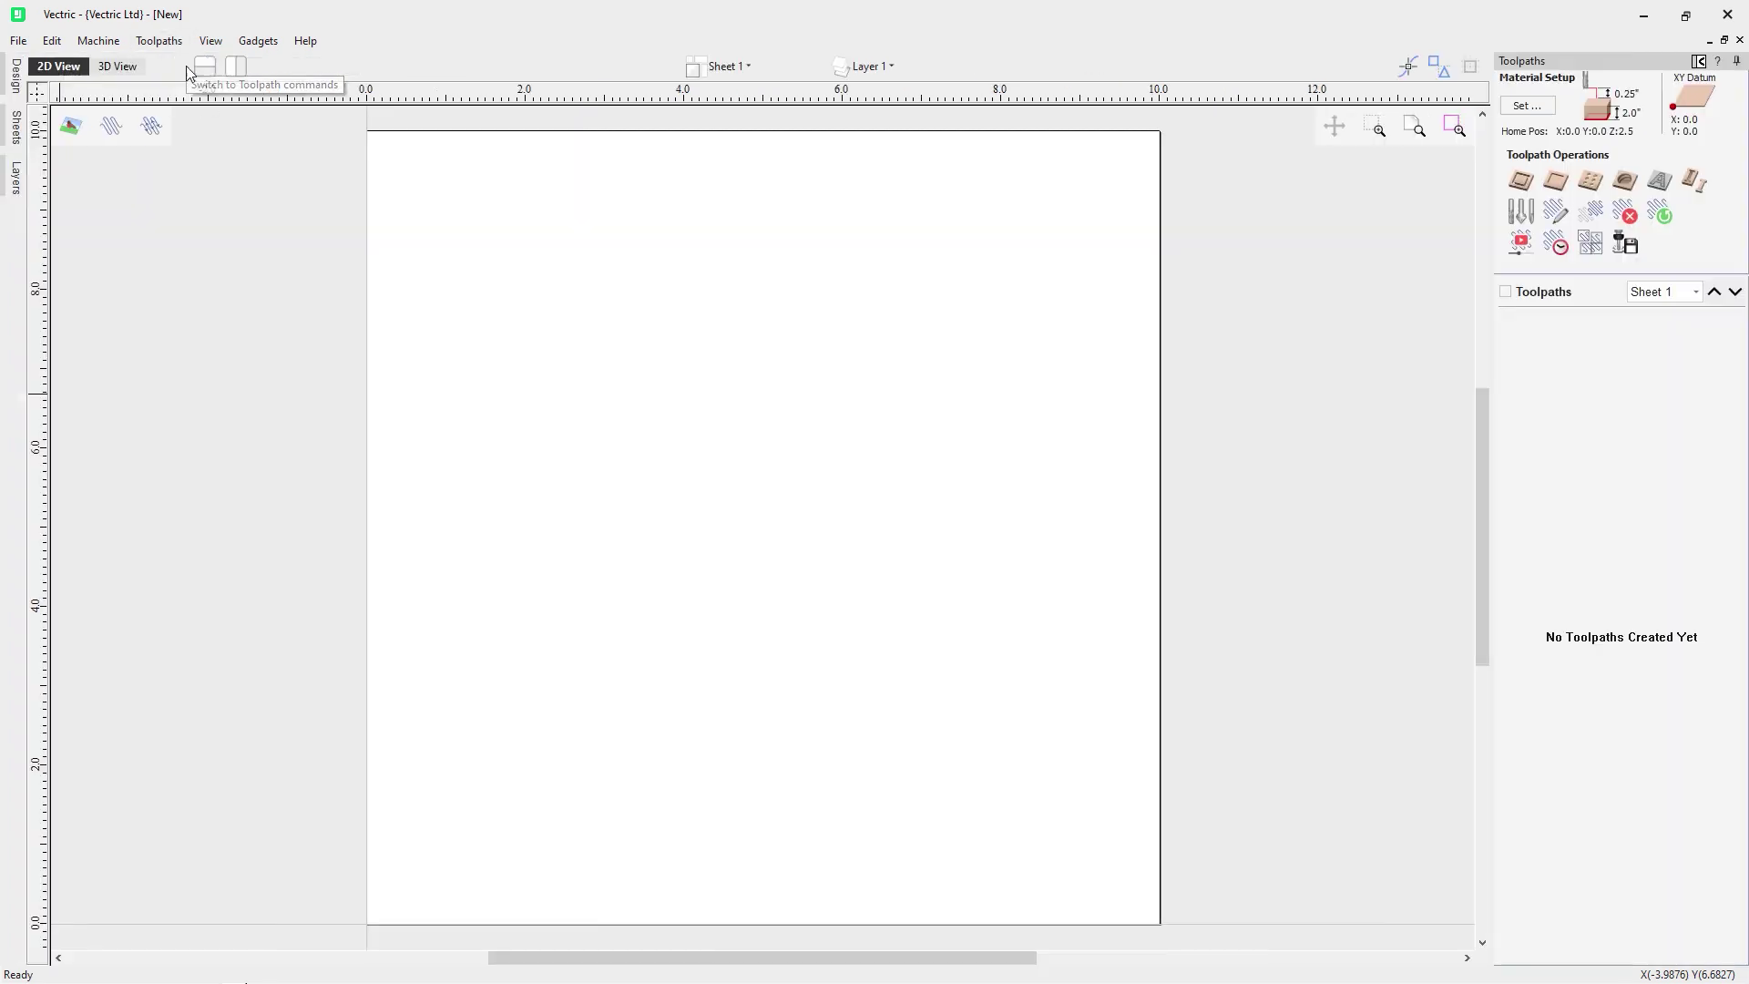
{"action": "left_click", "coordinate": [1517, 223]}
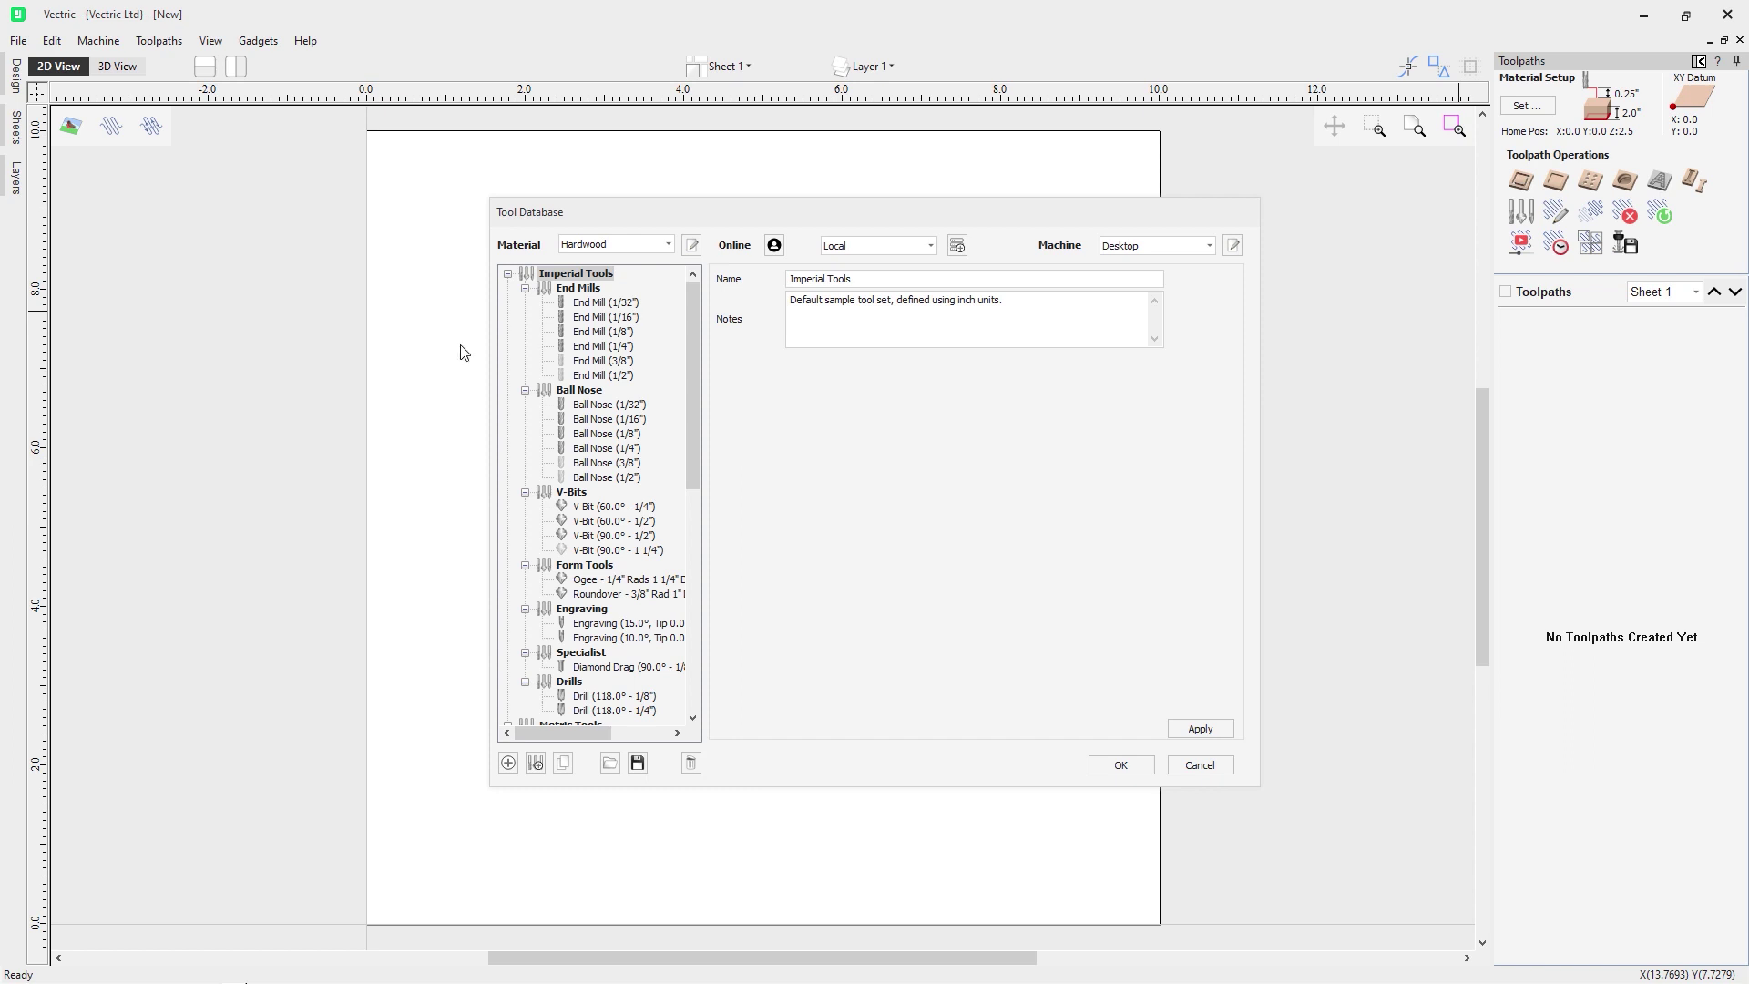
Collapse and re-expand the Imperial Tools group, and display the parameters of the End Mill (1/32") tool
{"action": "left_click", "coordinate": [508, 274]}
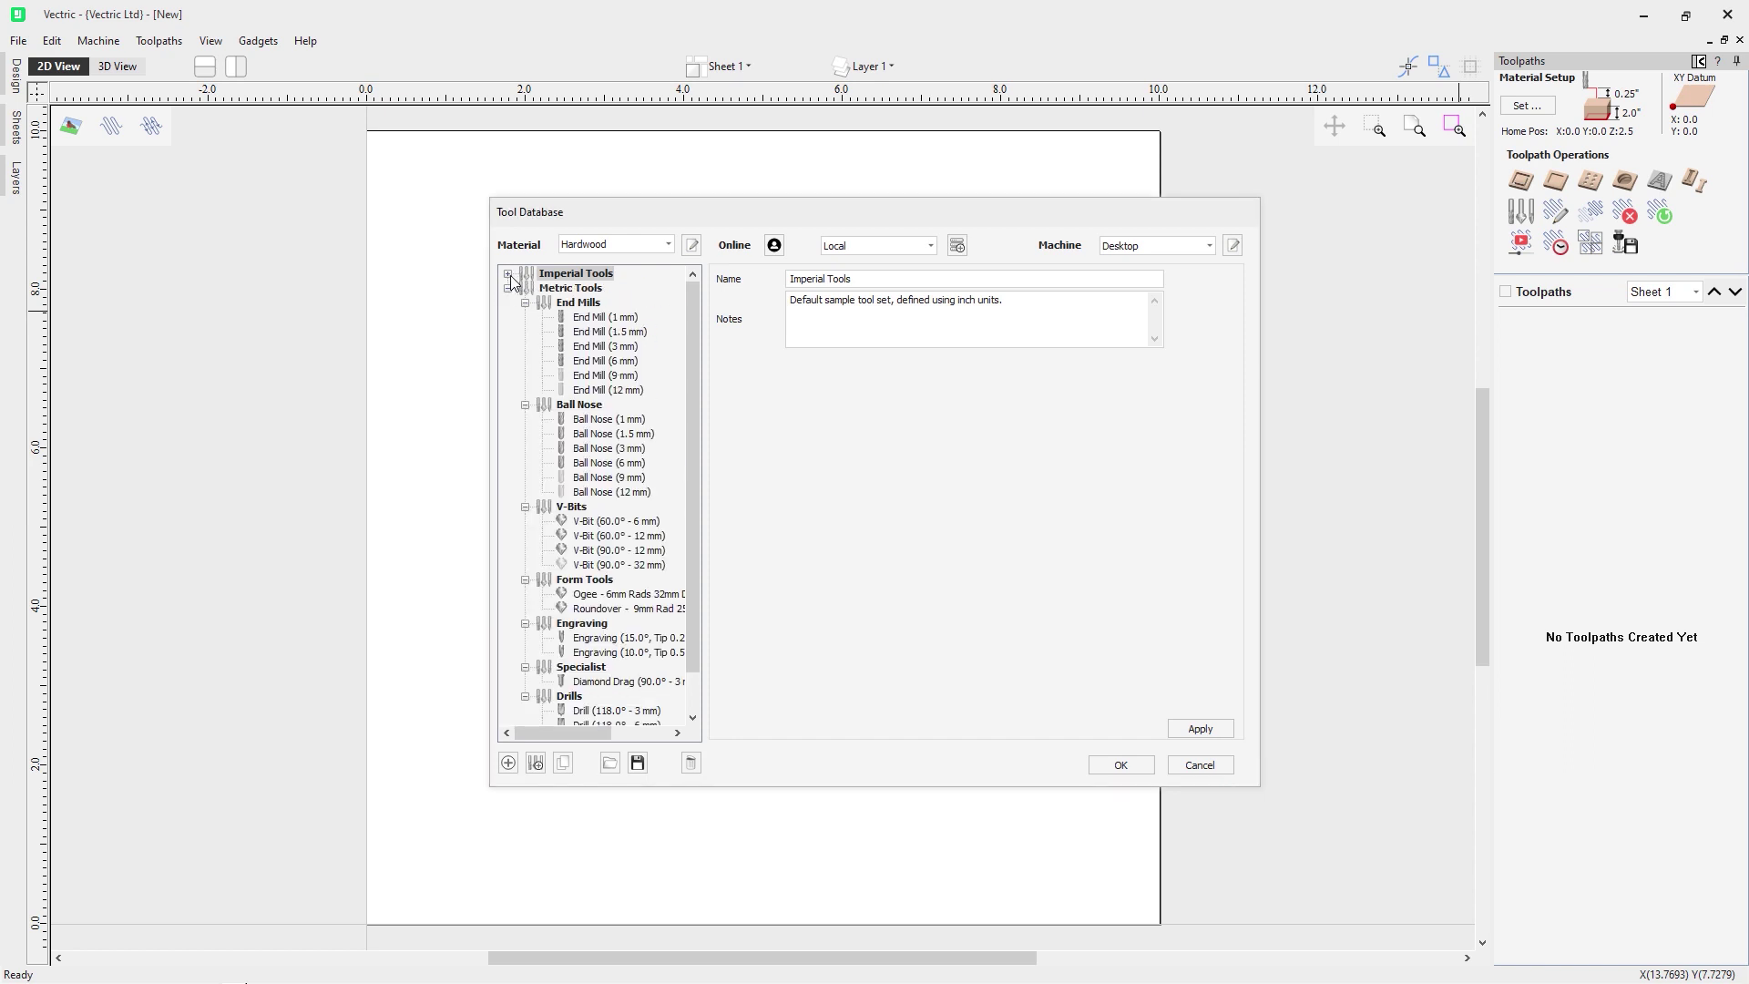
{"action": "left_click", "coordinate": [509, 274]}
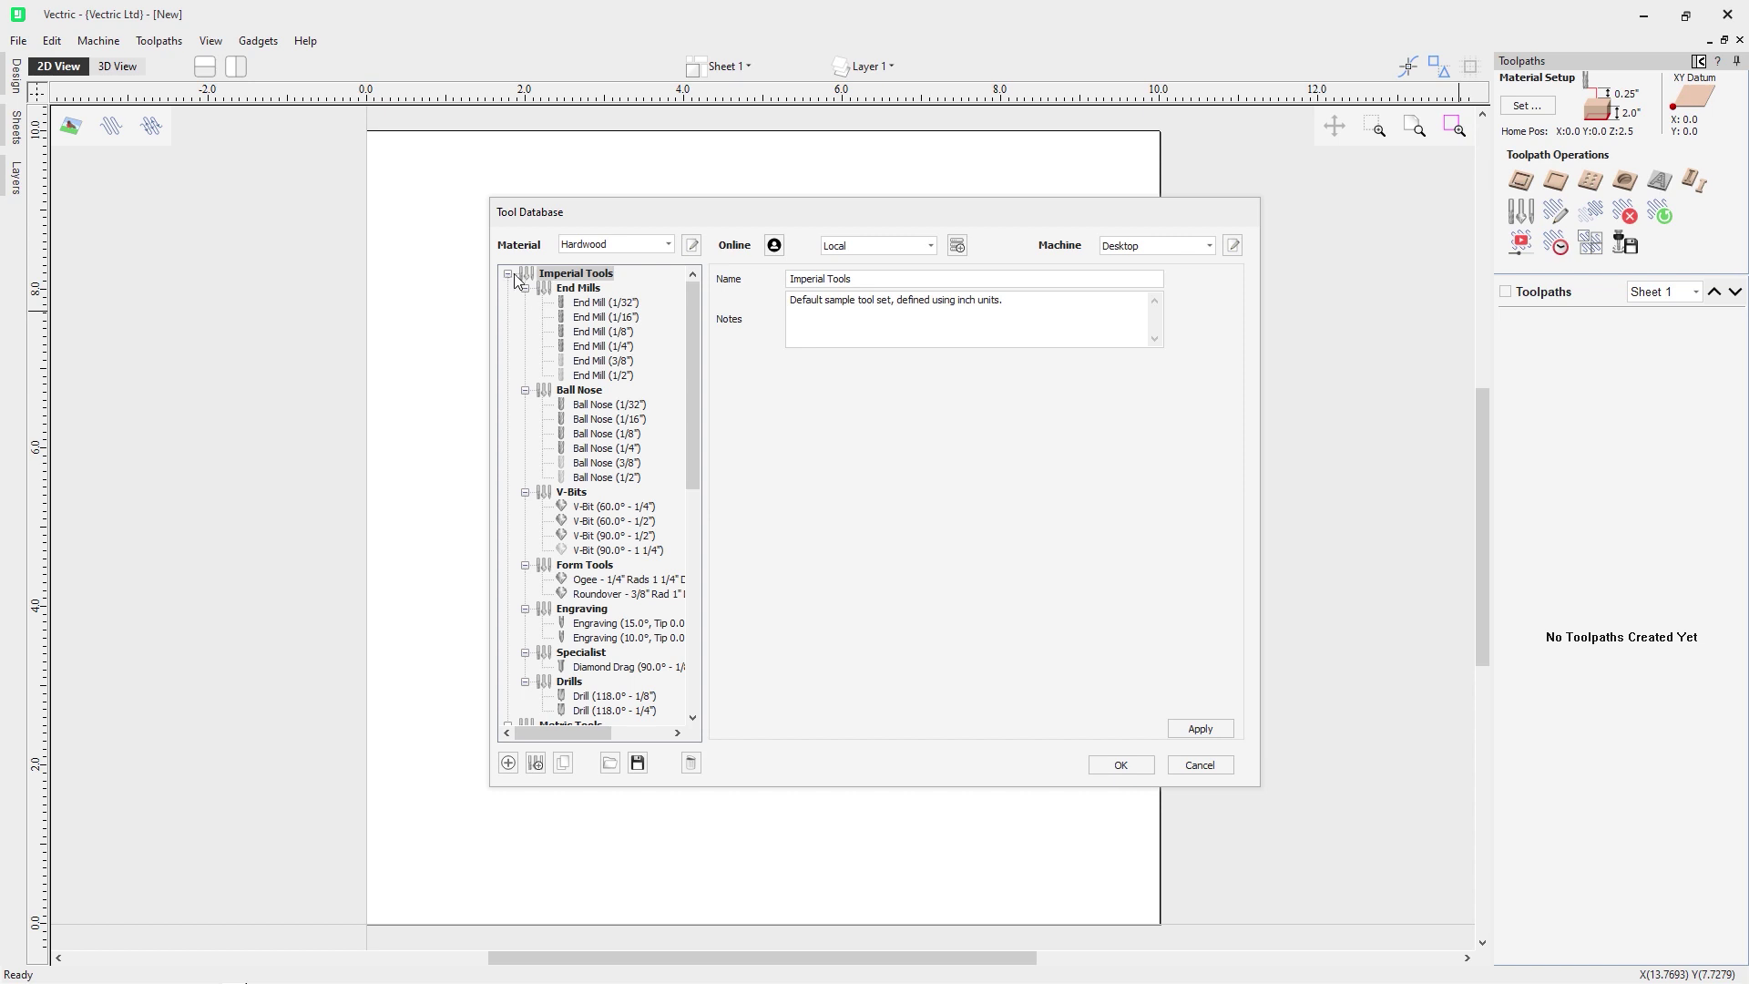
{"action": "left_click", "coordinate": [584, 305]}
{"action": "left_click", "coordinate": [857, 485]}
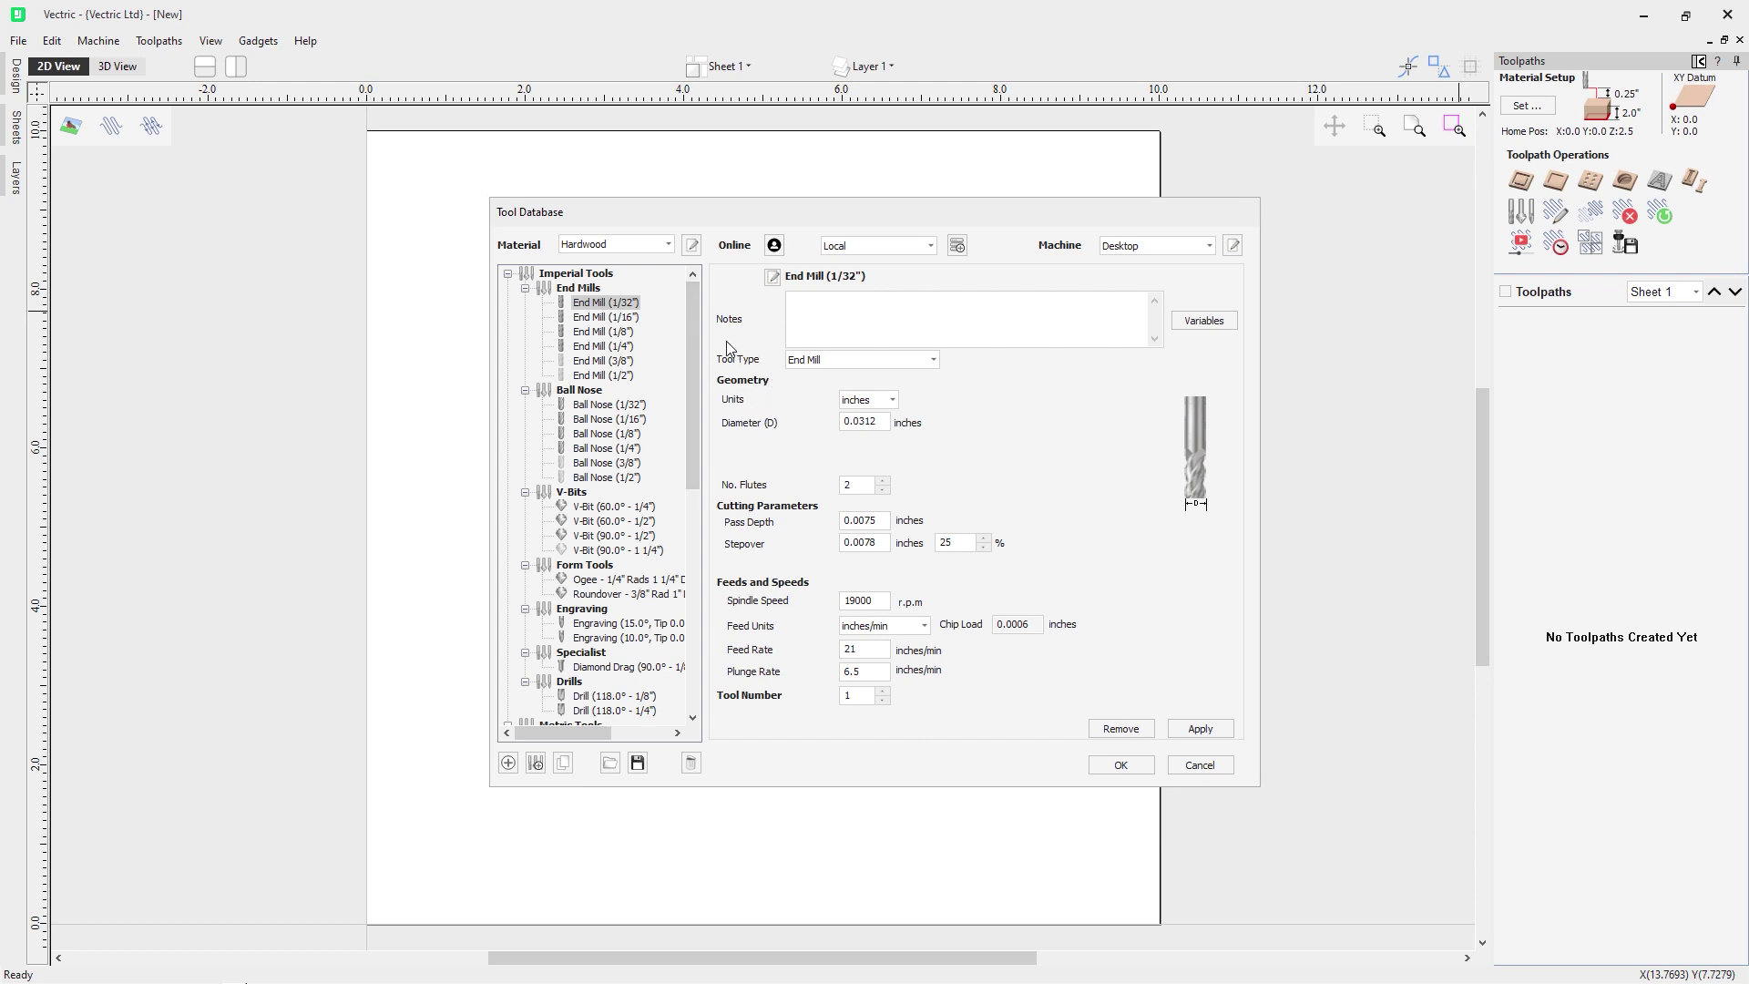
Examine the available materials and machines in the tool database without changing the current selections
{"action": "left_click", "coordinate": [667, 244]}
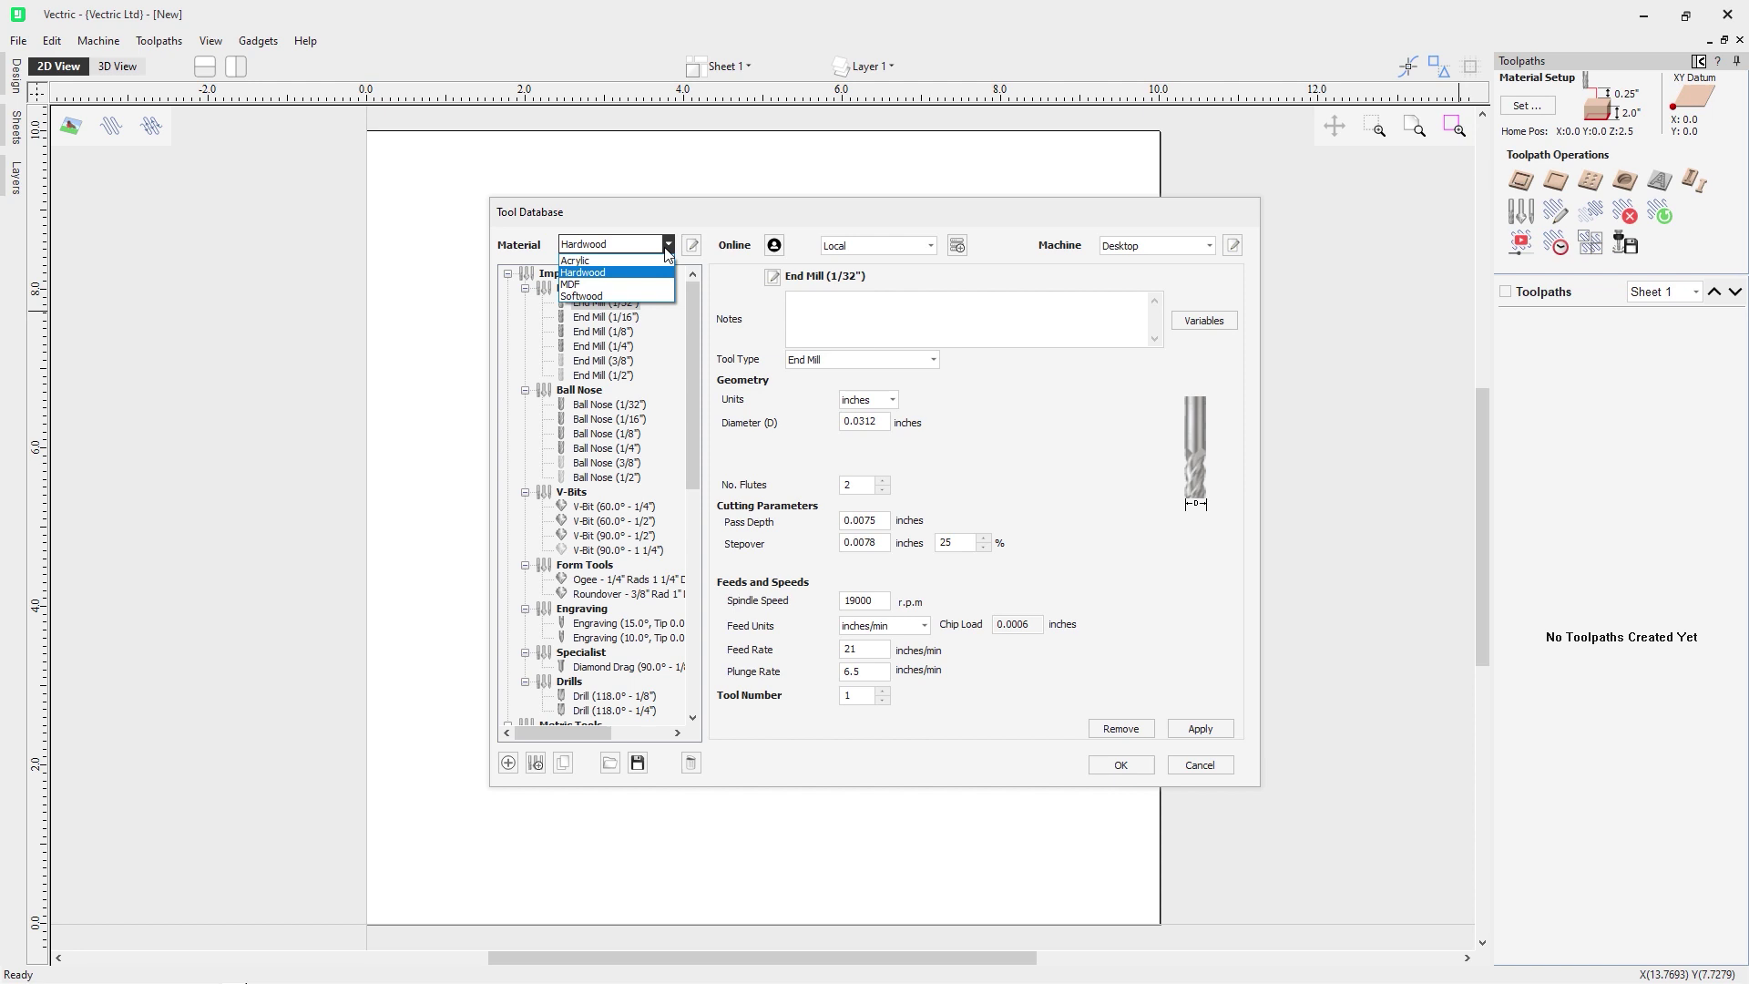
{"action": "left_click", "coordinate": [1022, 243]}
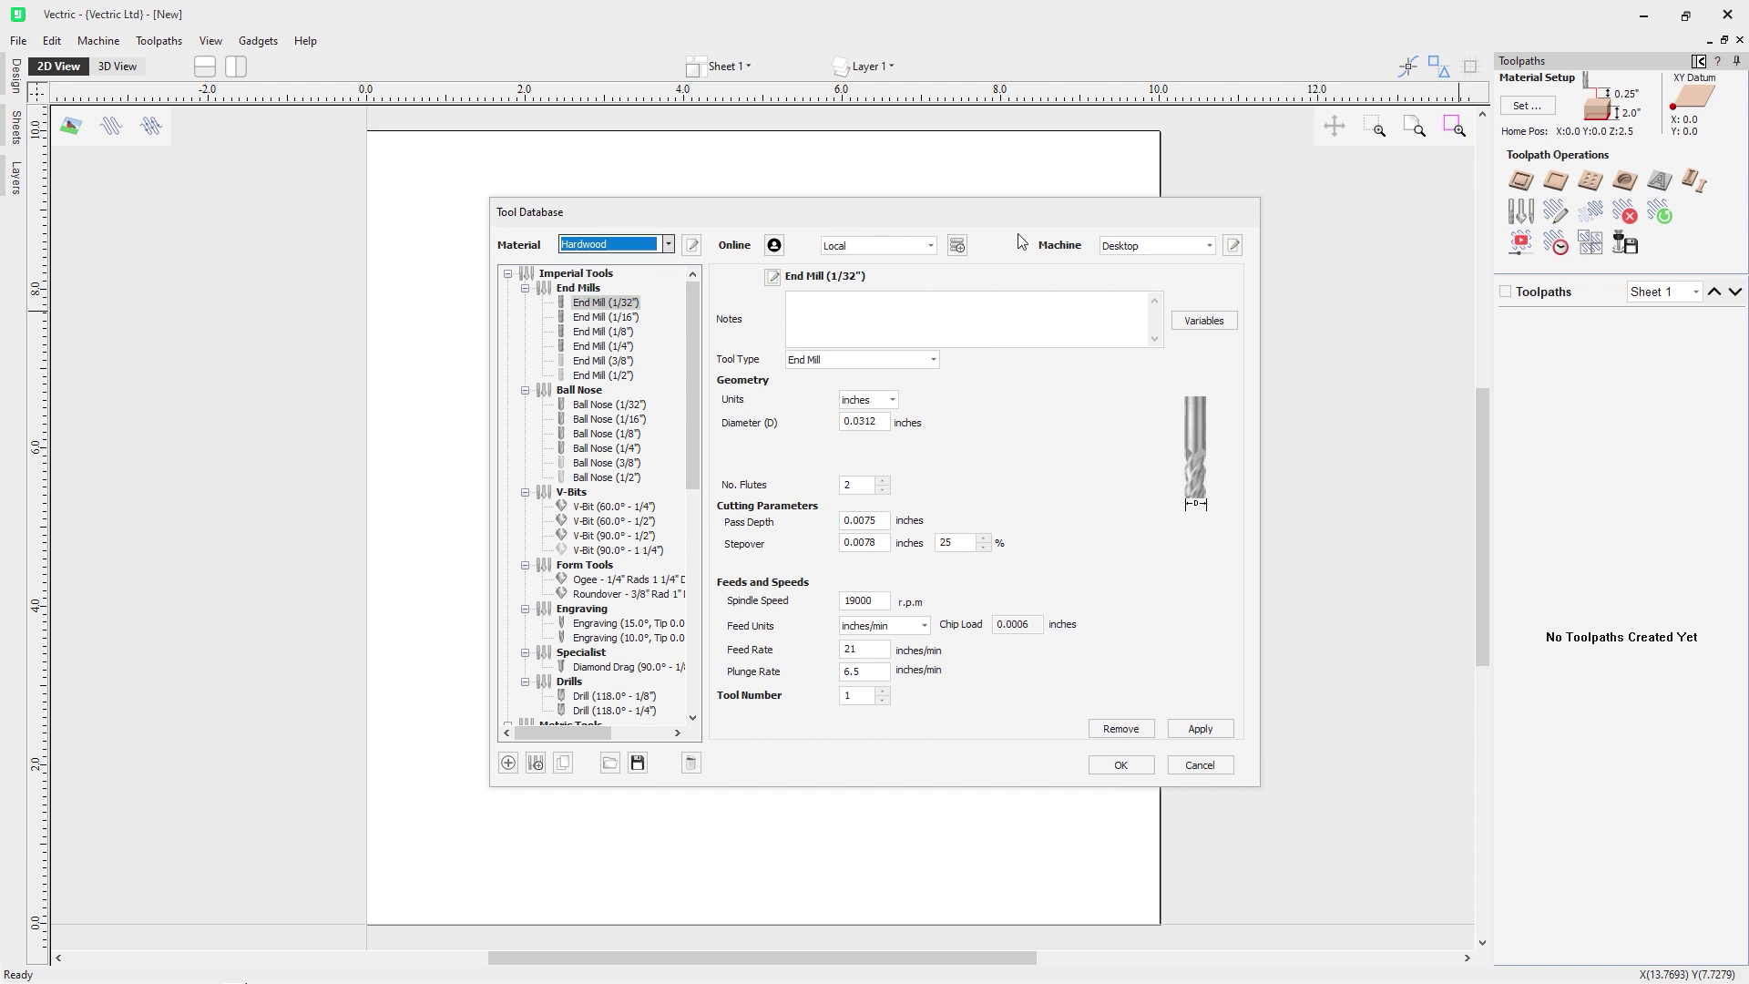
{"action": "left_click", "coordinate": [1169, 248]}
{"action": "left_click", "coordinate": [1199, 339]}
{"action": "left_click", "coordinate": [1208, 246]}
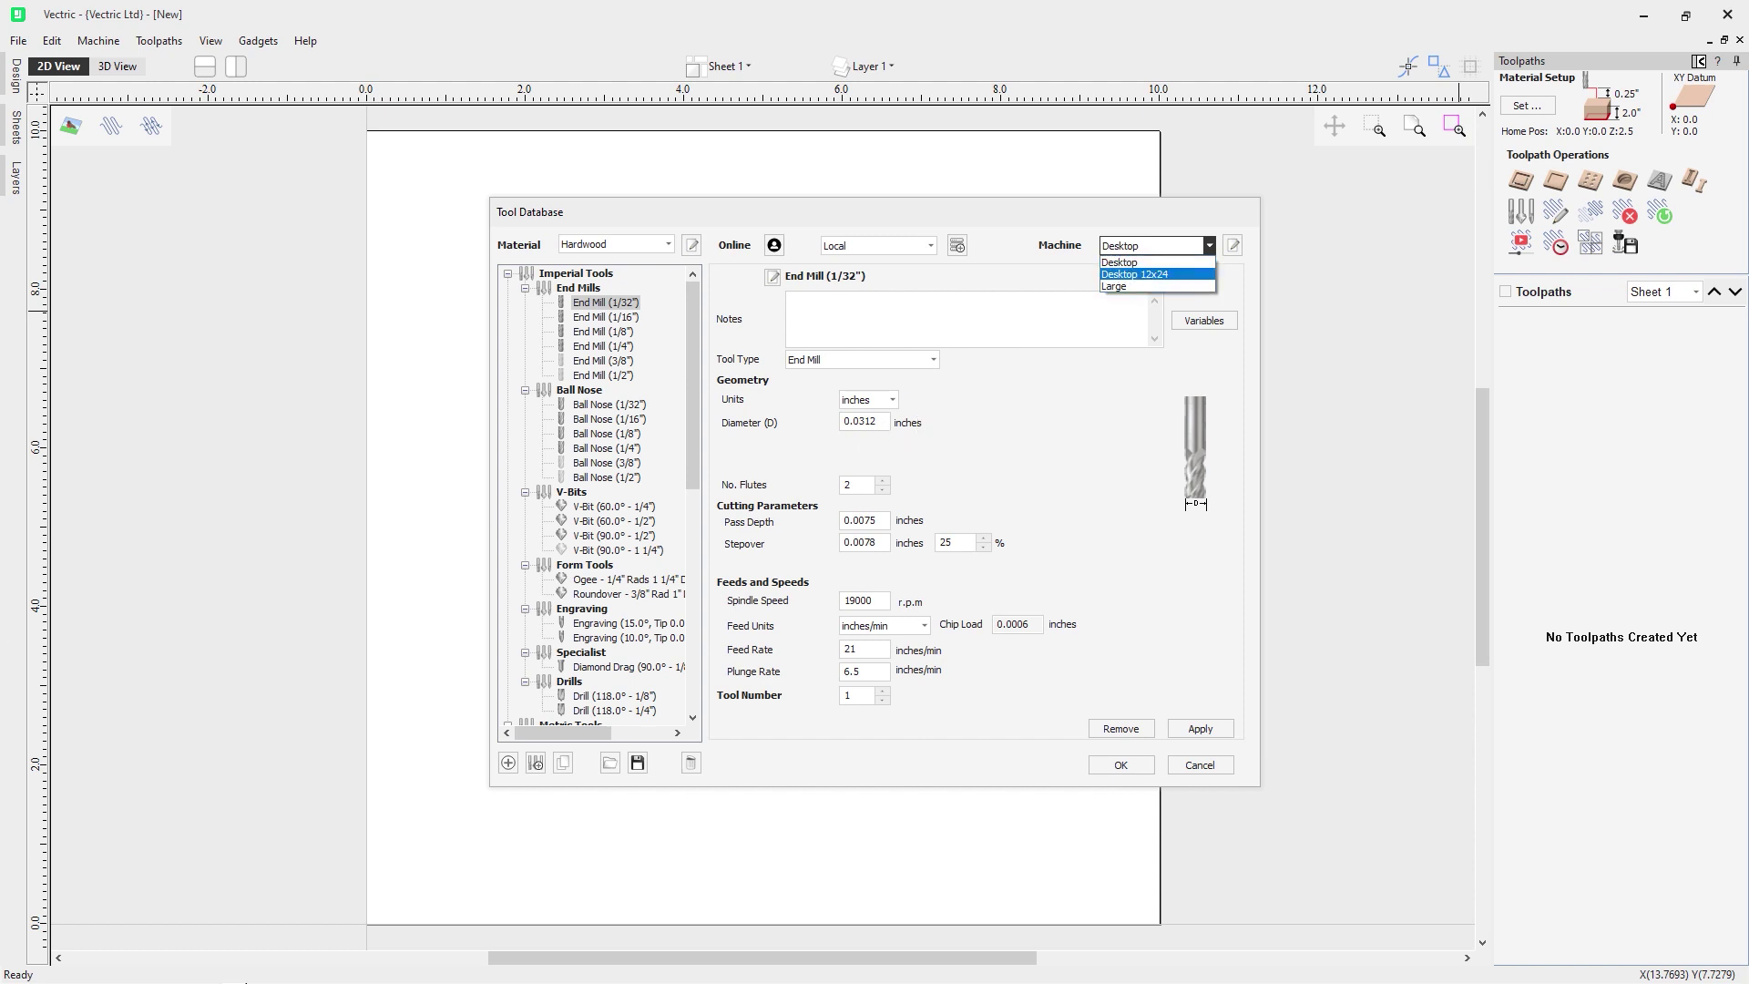
{"action": "left_click", "coordinate": [1144, 429]}
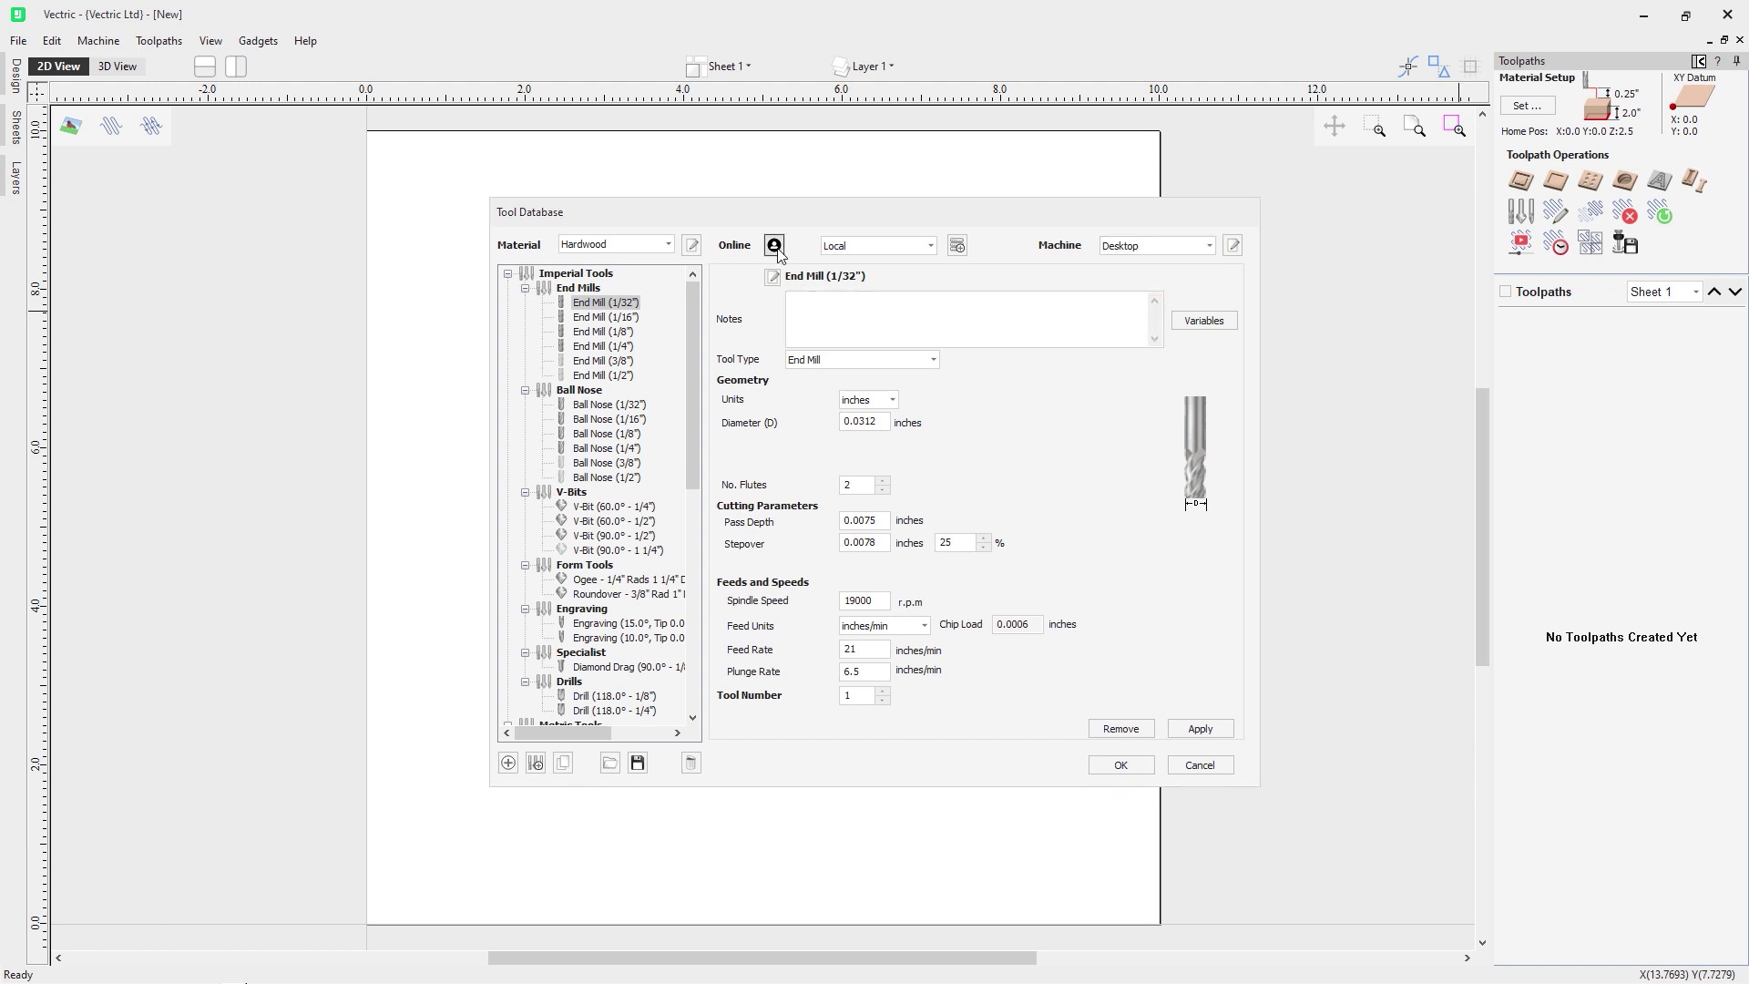
Add a new material named Plywood to the tool database and check for it in the material list
{"action": "left_click", "coordinate": [692, 246]}
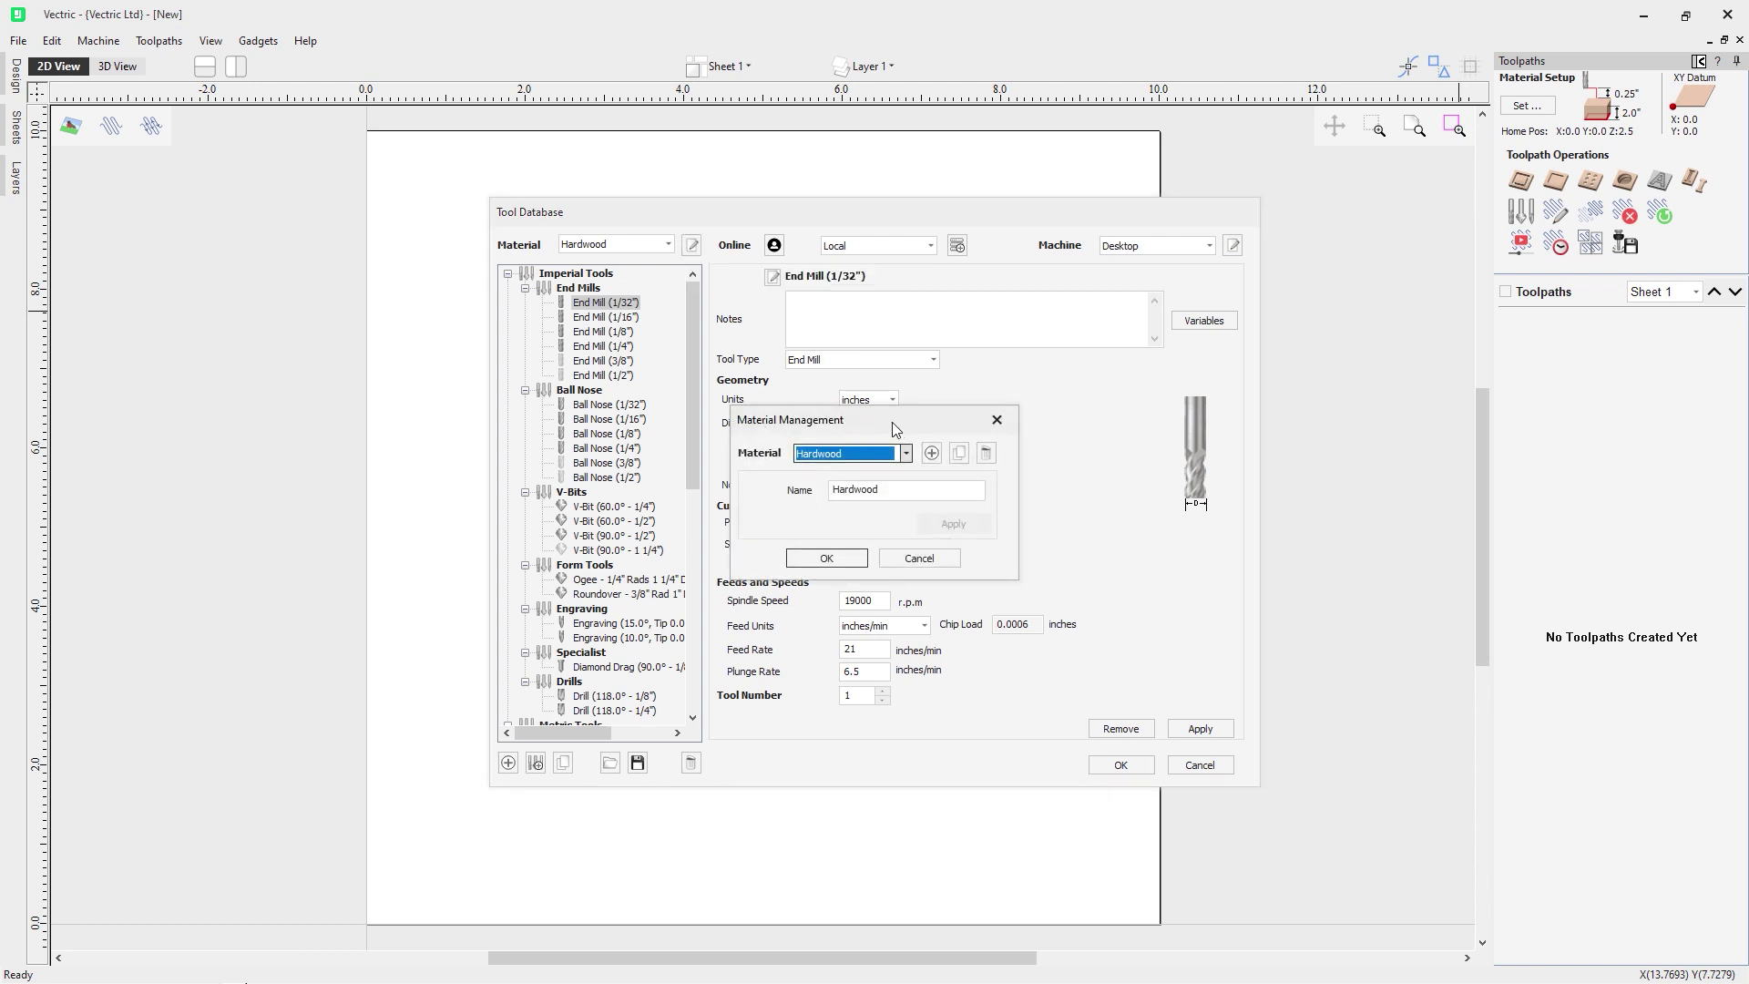
{"action": "left_click", "coordinate": [906, 453]}
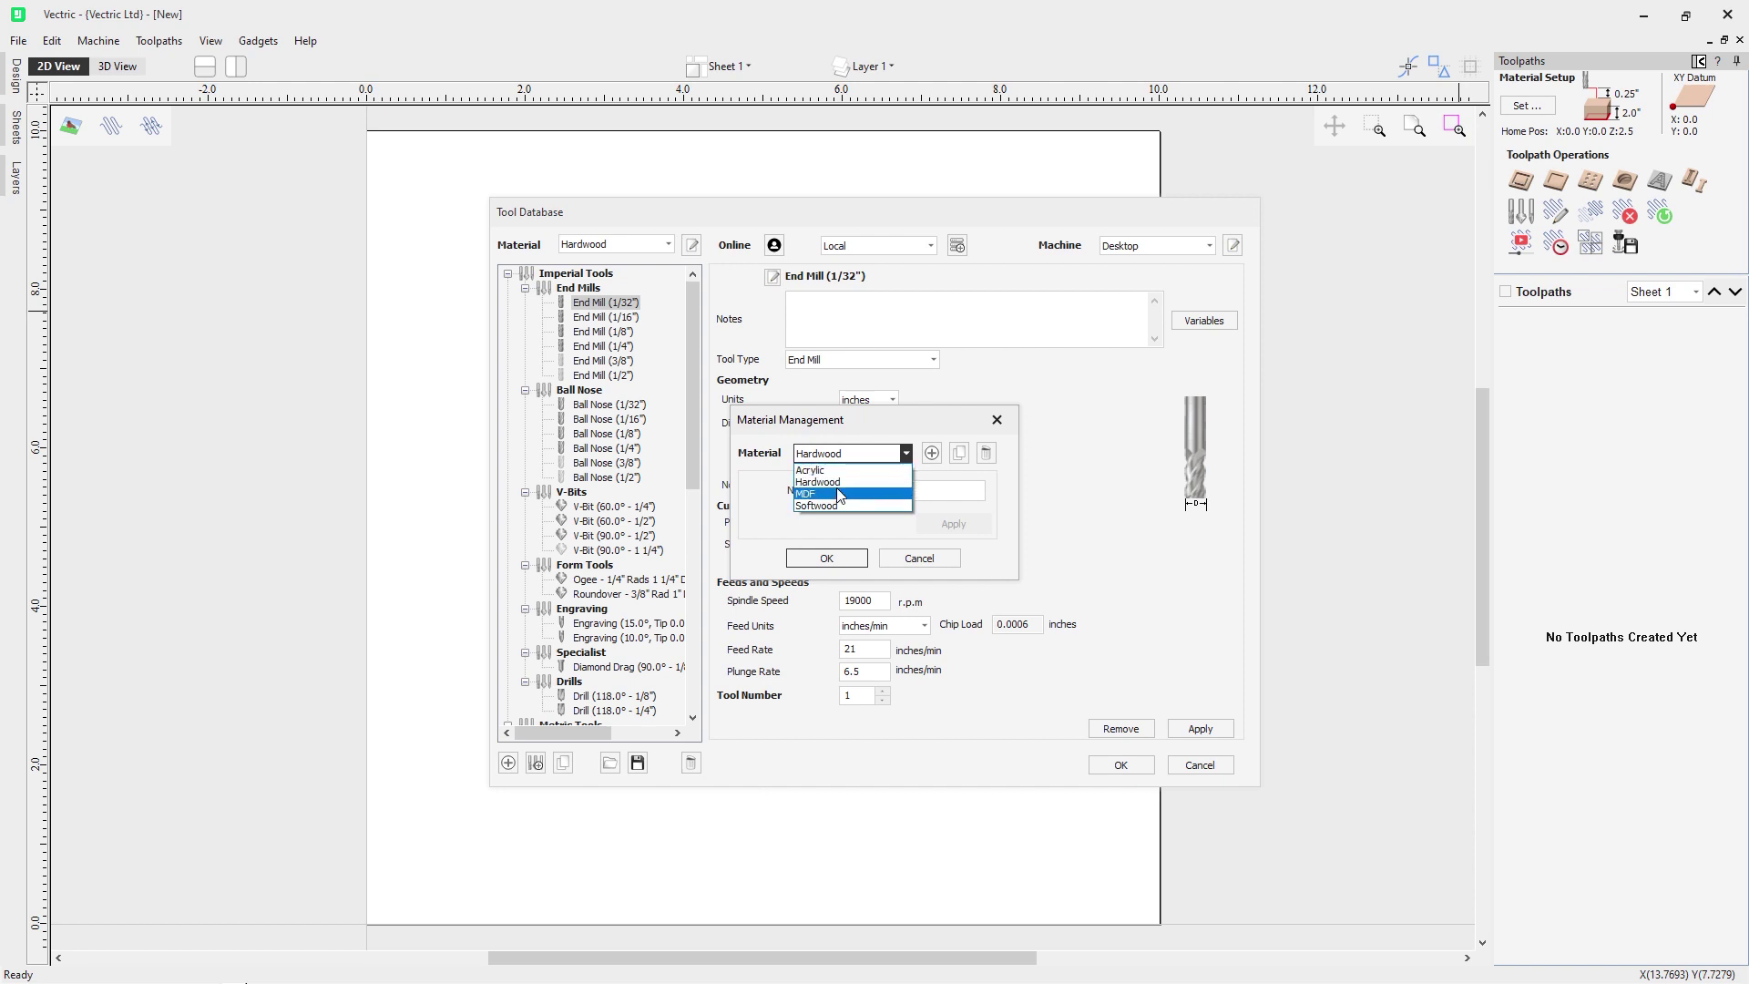
{"action": "left_click", "coordinate": [917, 443]}
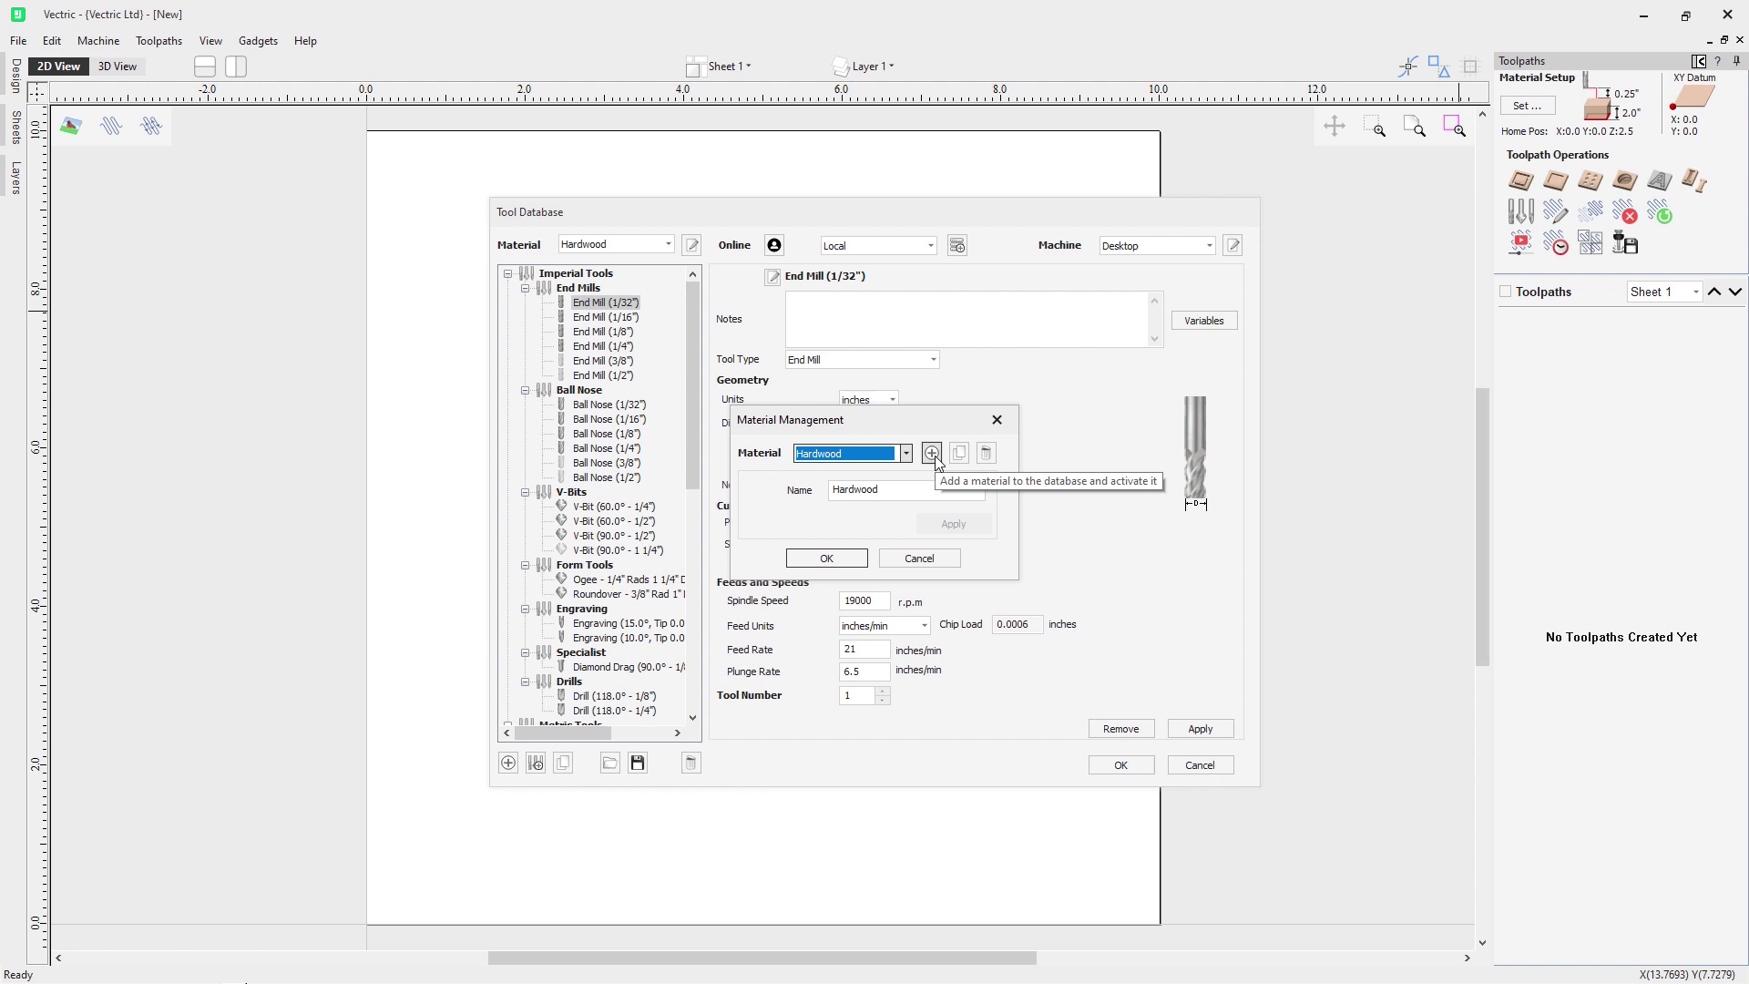
{"action": "left_click", "coordinate": [931, 453]}
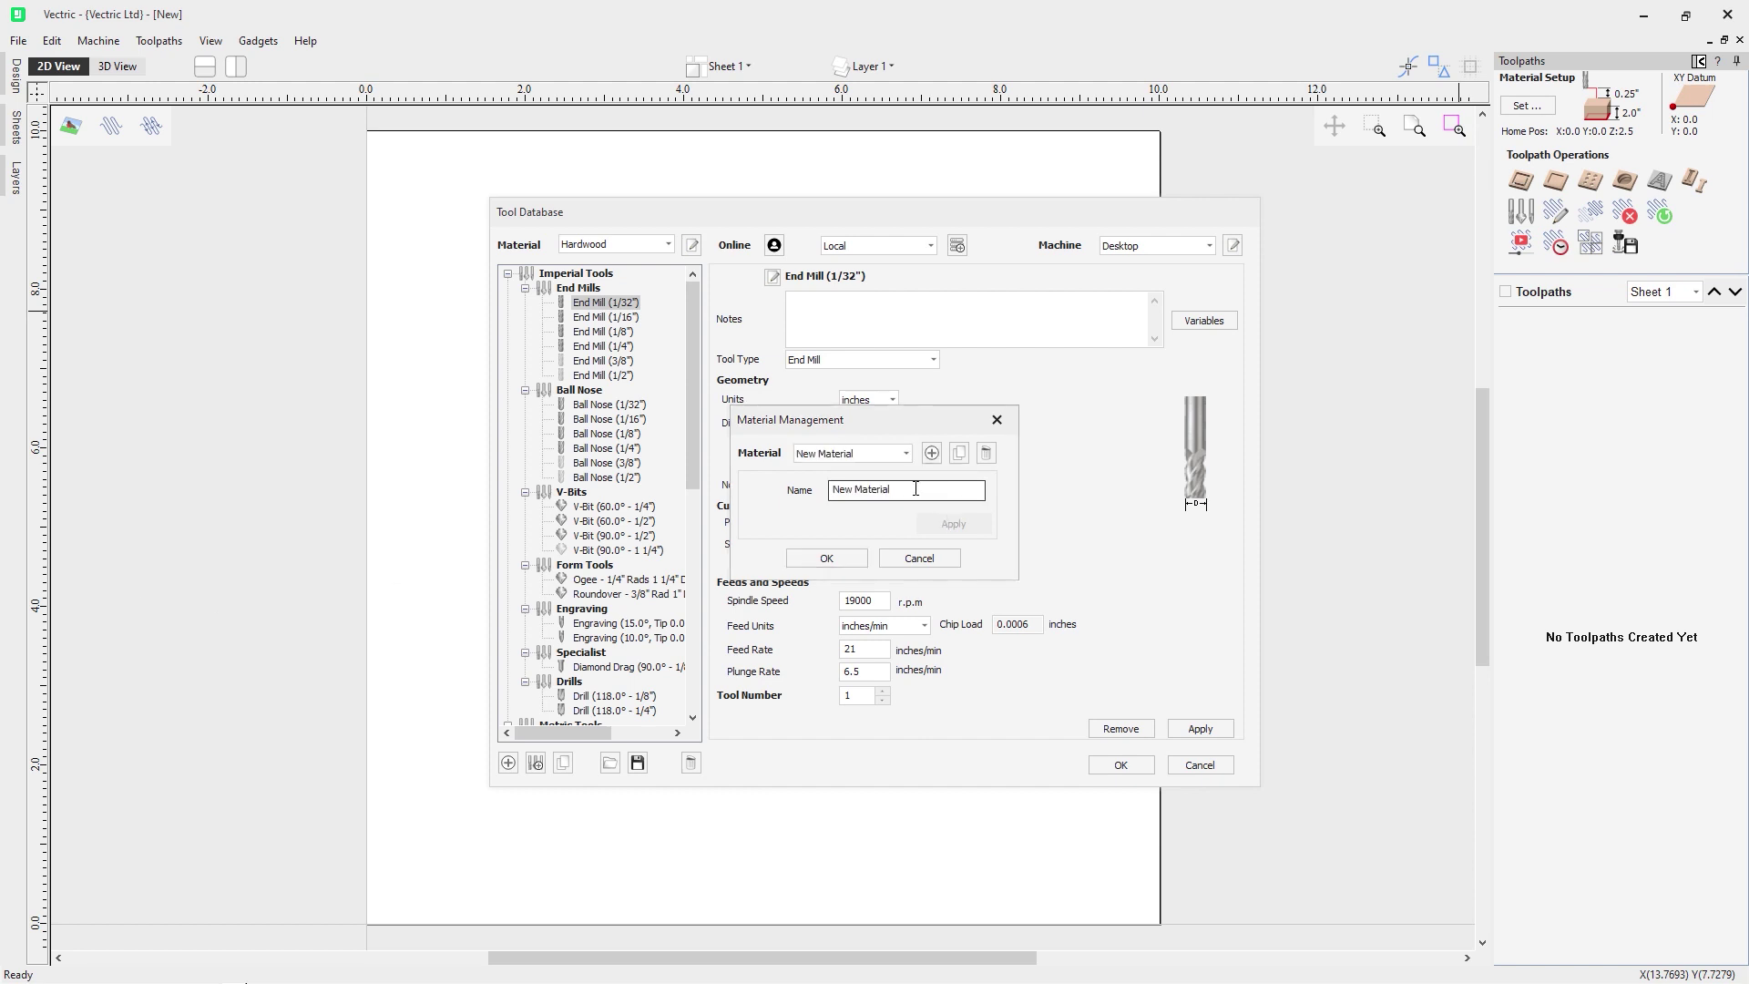
{"action": "type", "text": "Ply"}
{"action": "type", "text": "wi"}
{"action": "type", "text": "ood"}
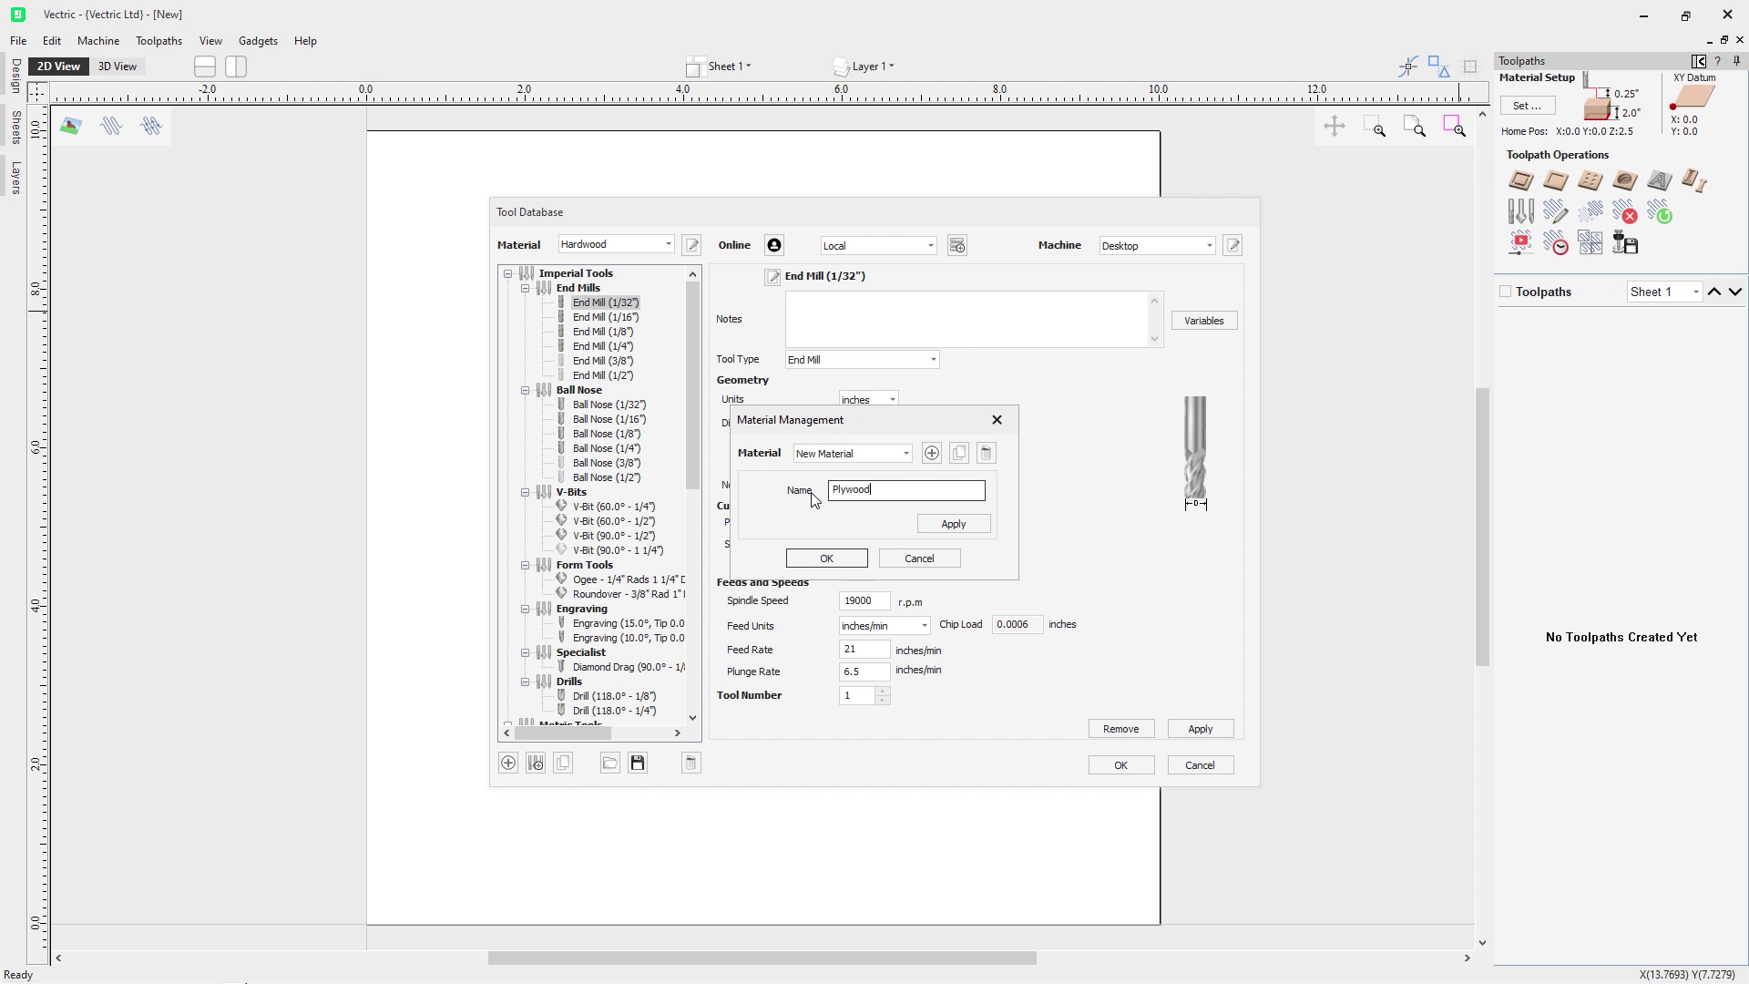
{"action": "left_click", "coordinate": [951, 523]}
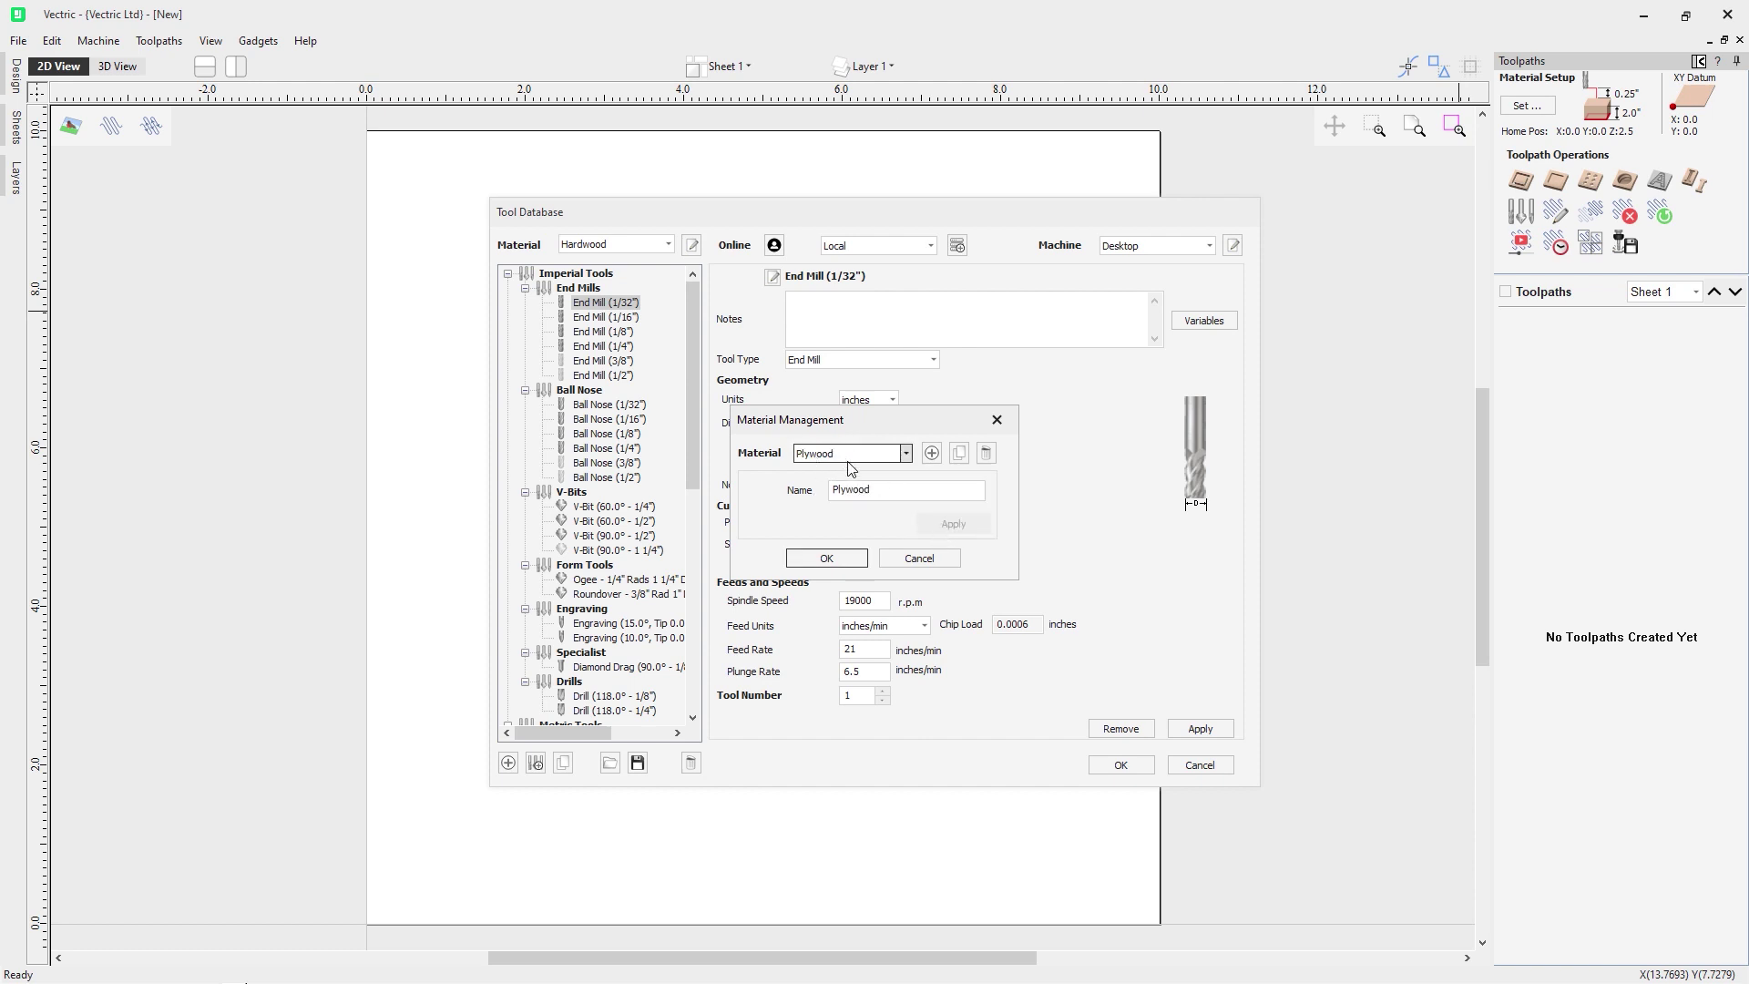
{"action": "left_click", "coordinate": [889, 455]}
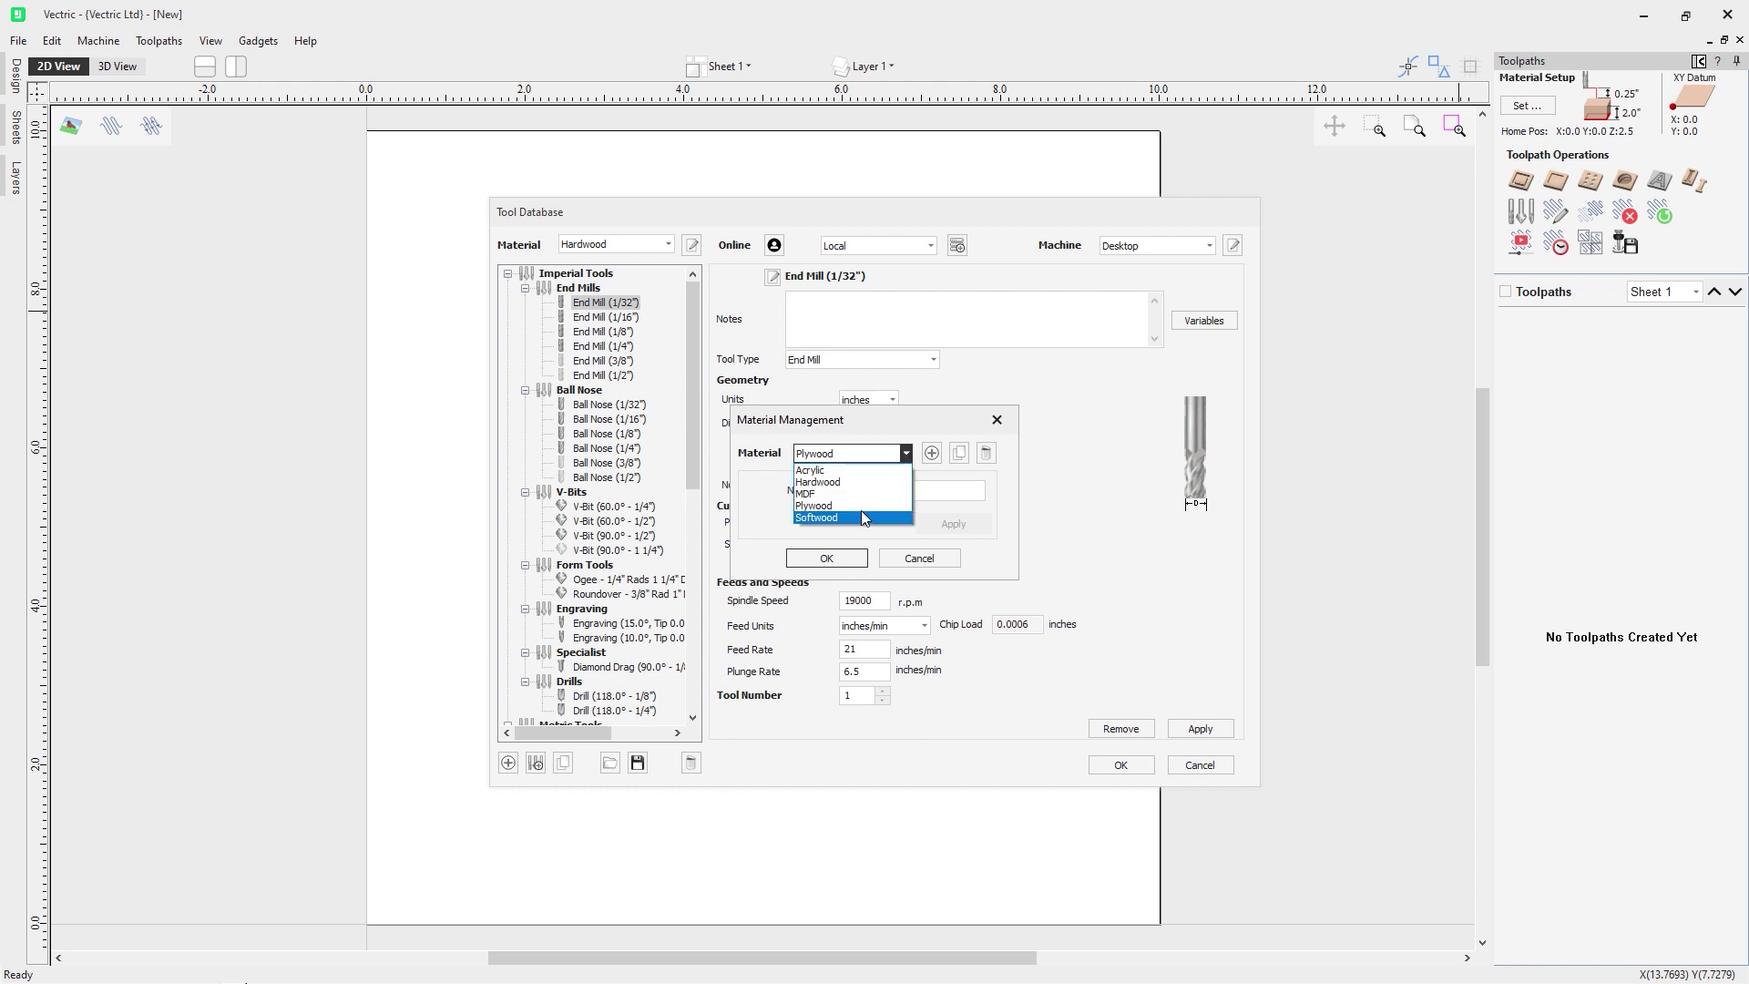
{"action": "left_click", "coordinate": [764, 510]}
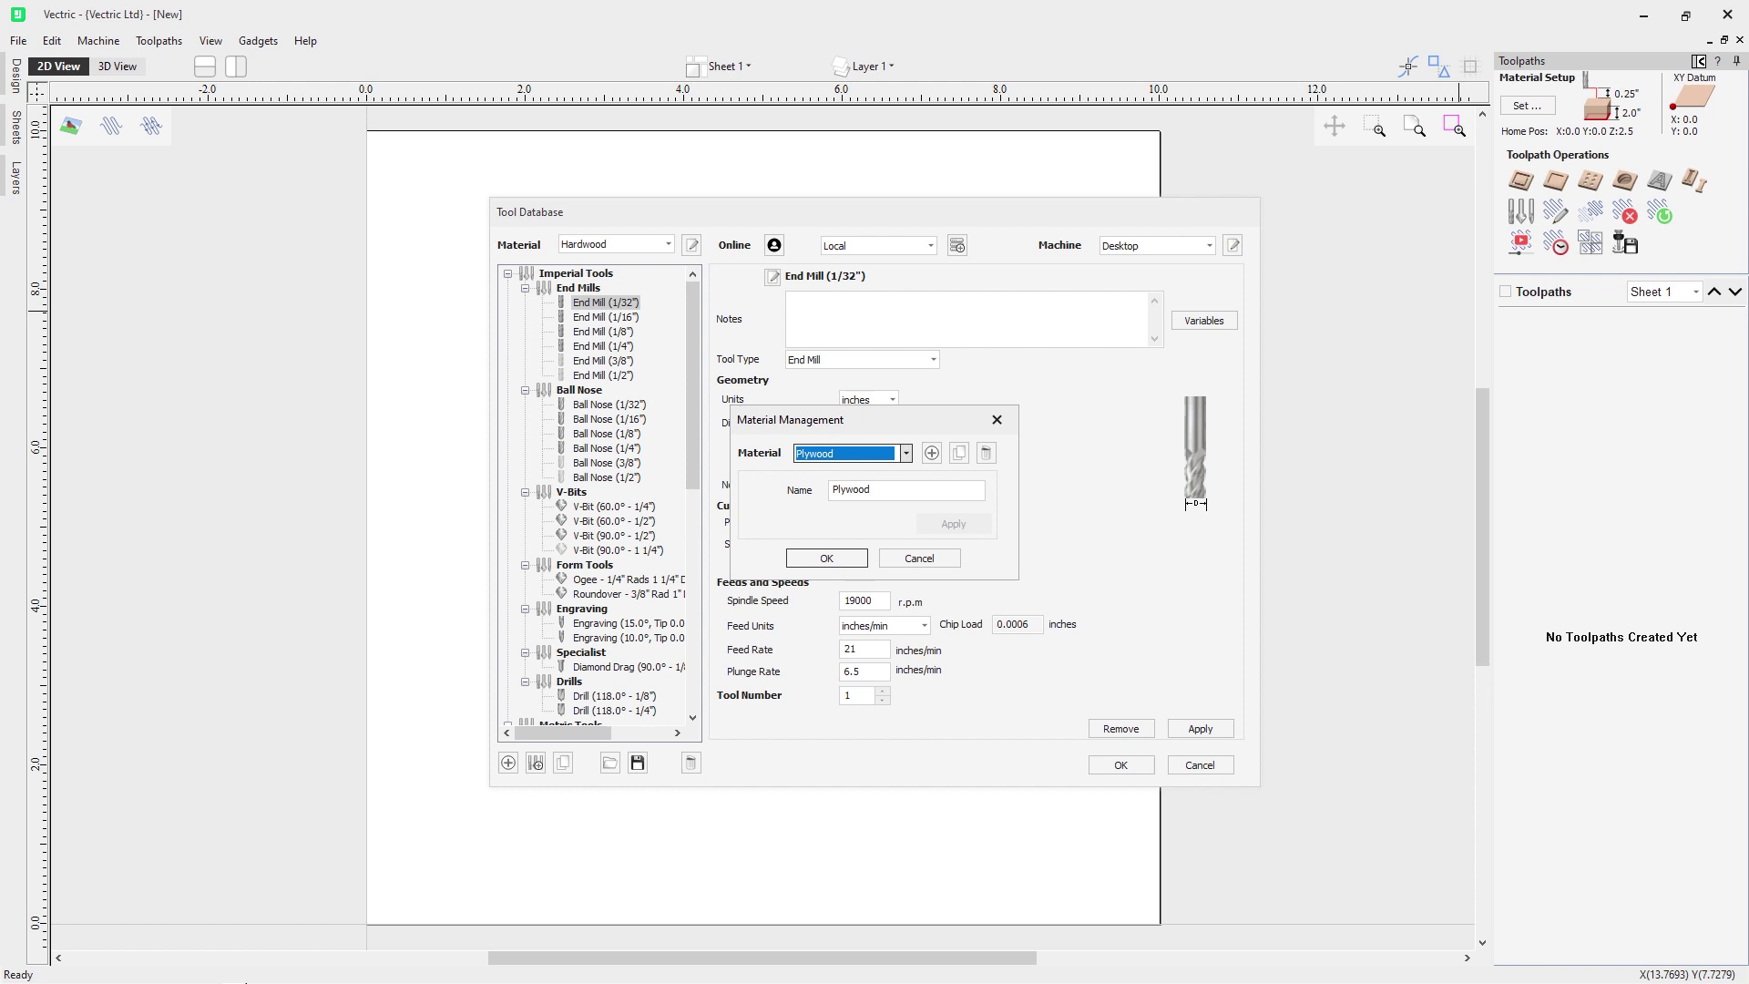
{"action": "left_click", "coordinate": [950, 475]}
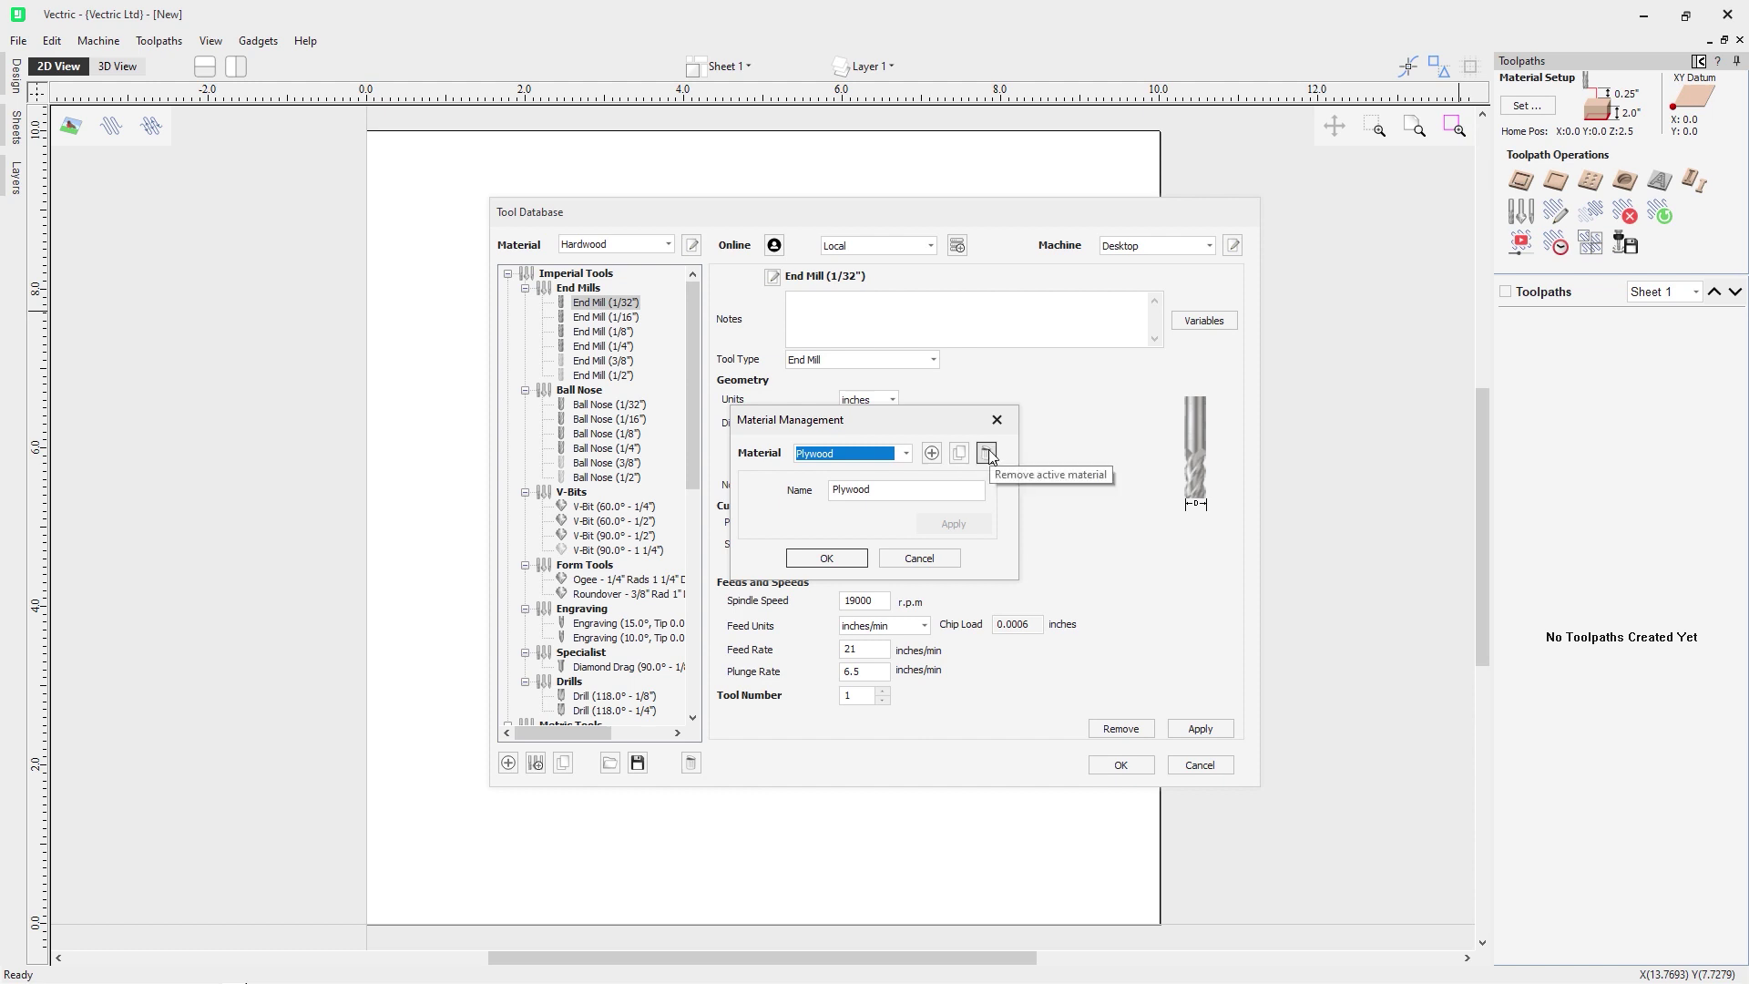
Try to remove the Hardwood material, and decline the deletion of its cutting data
{"action": "left_click", "coordinate": [905, 454]}
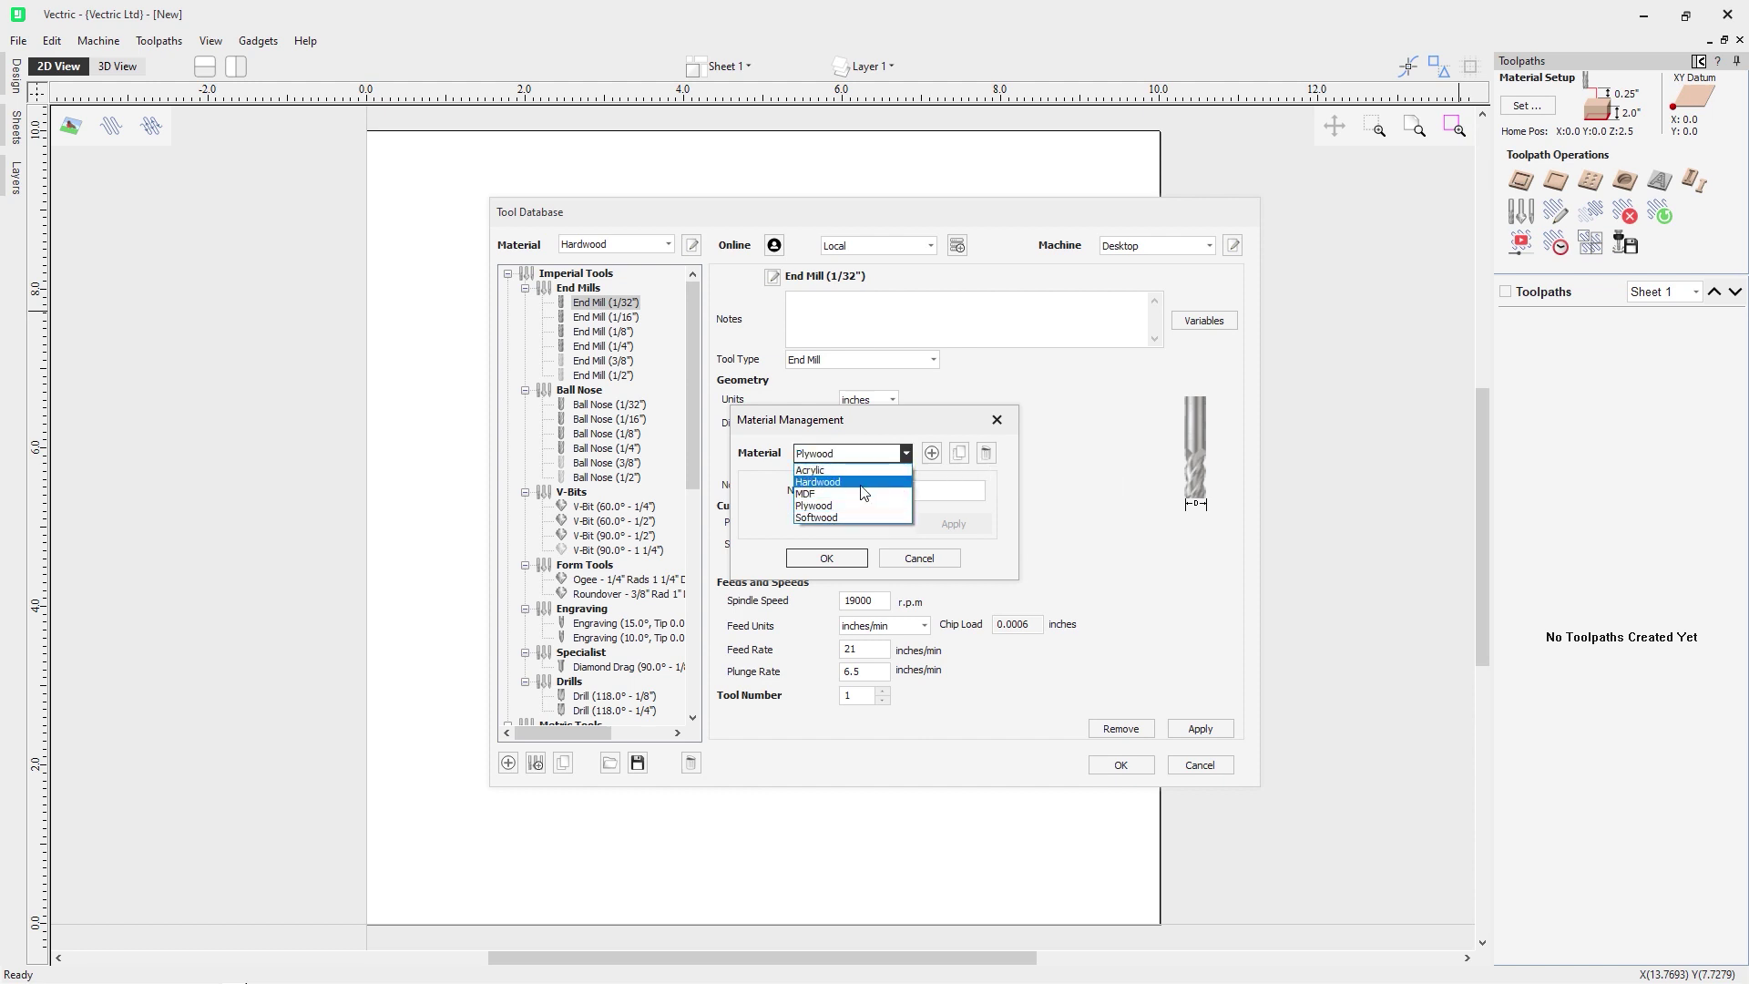
{"action": "left_click", "coordinate": [864, 493]}
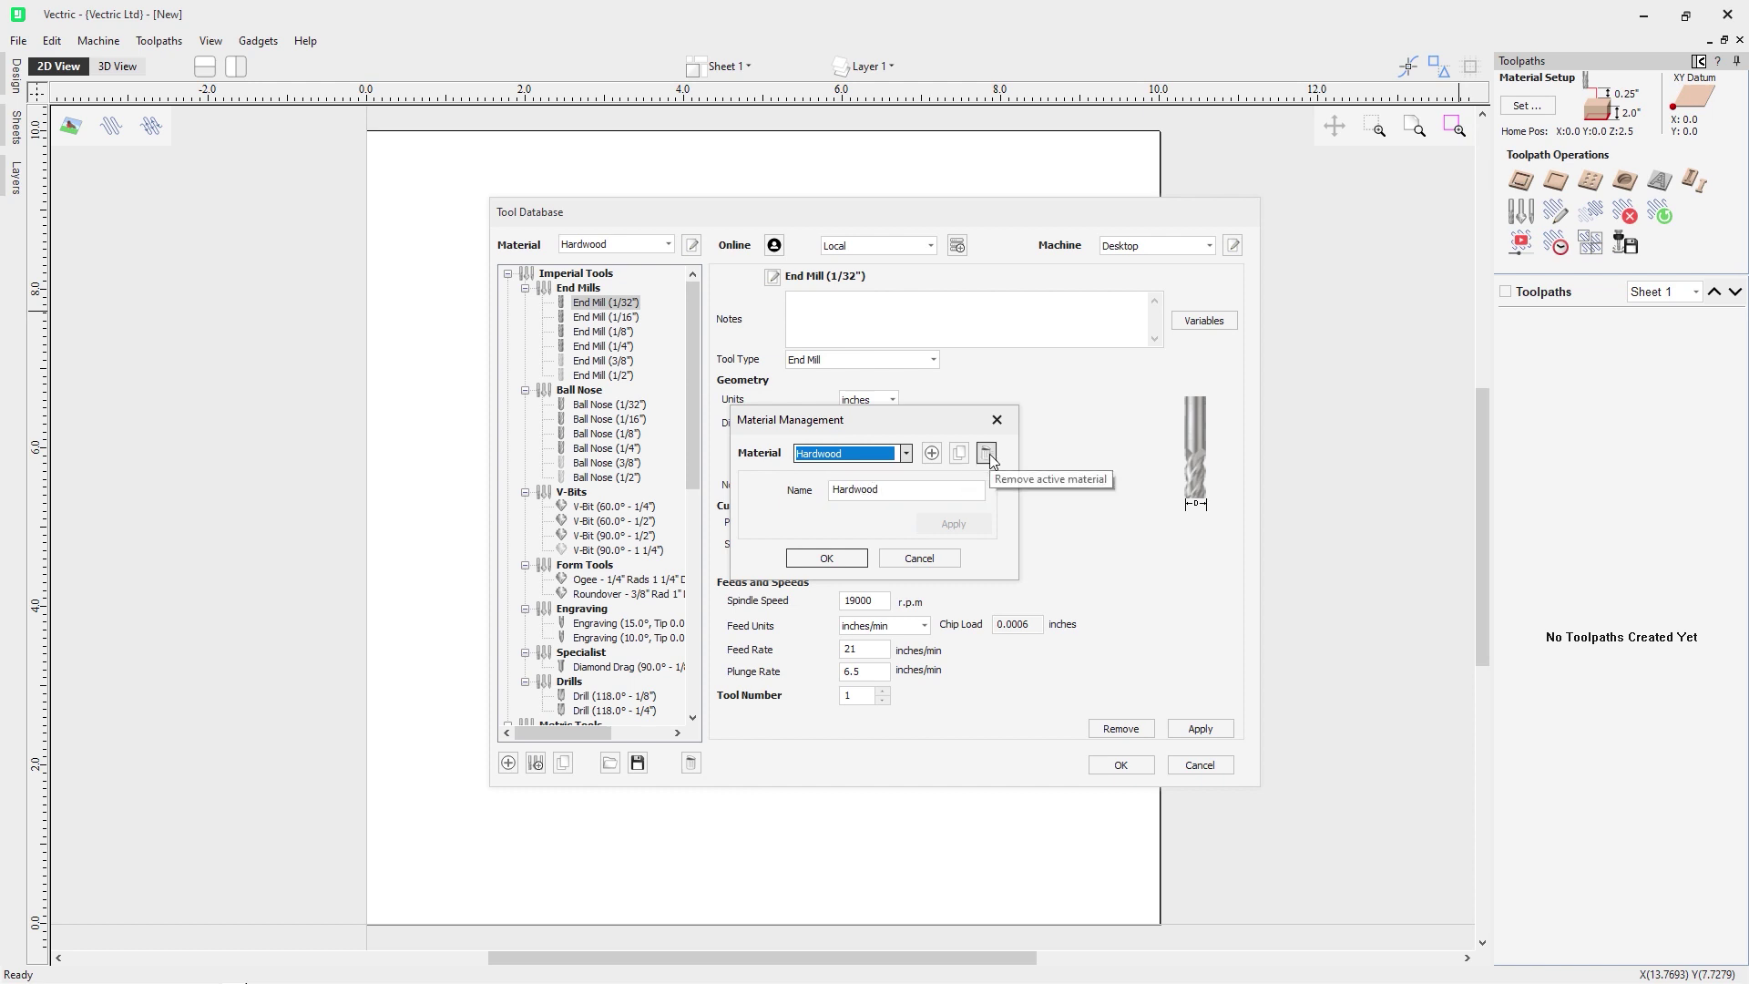
{"action": "left_click", "coordinate": [987, 454]}
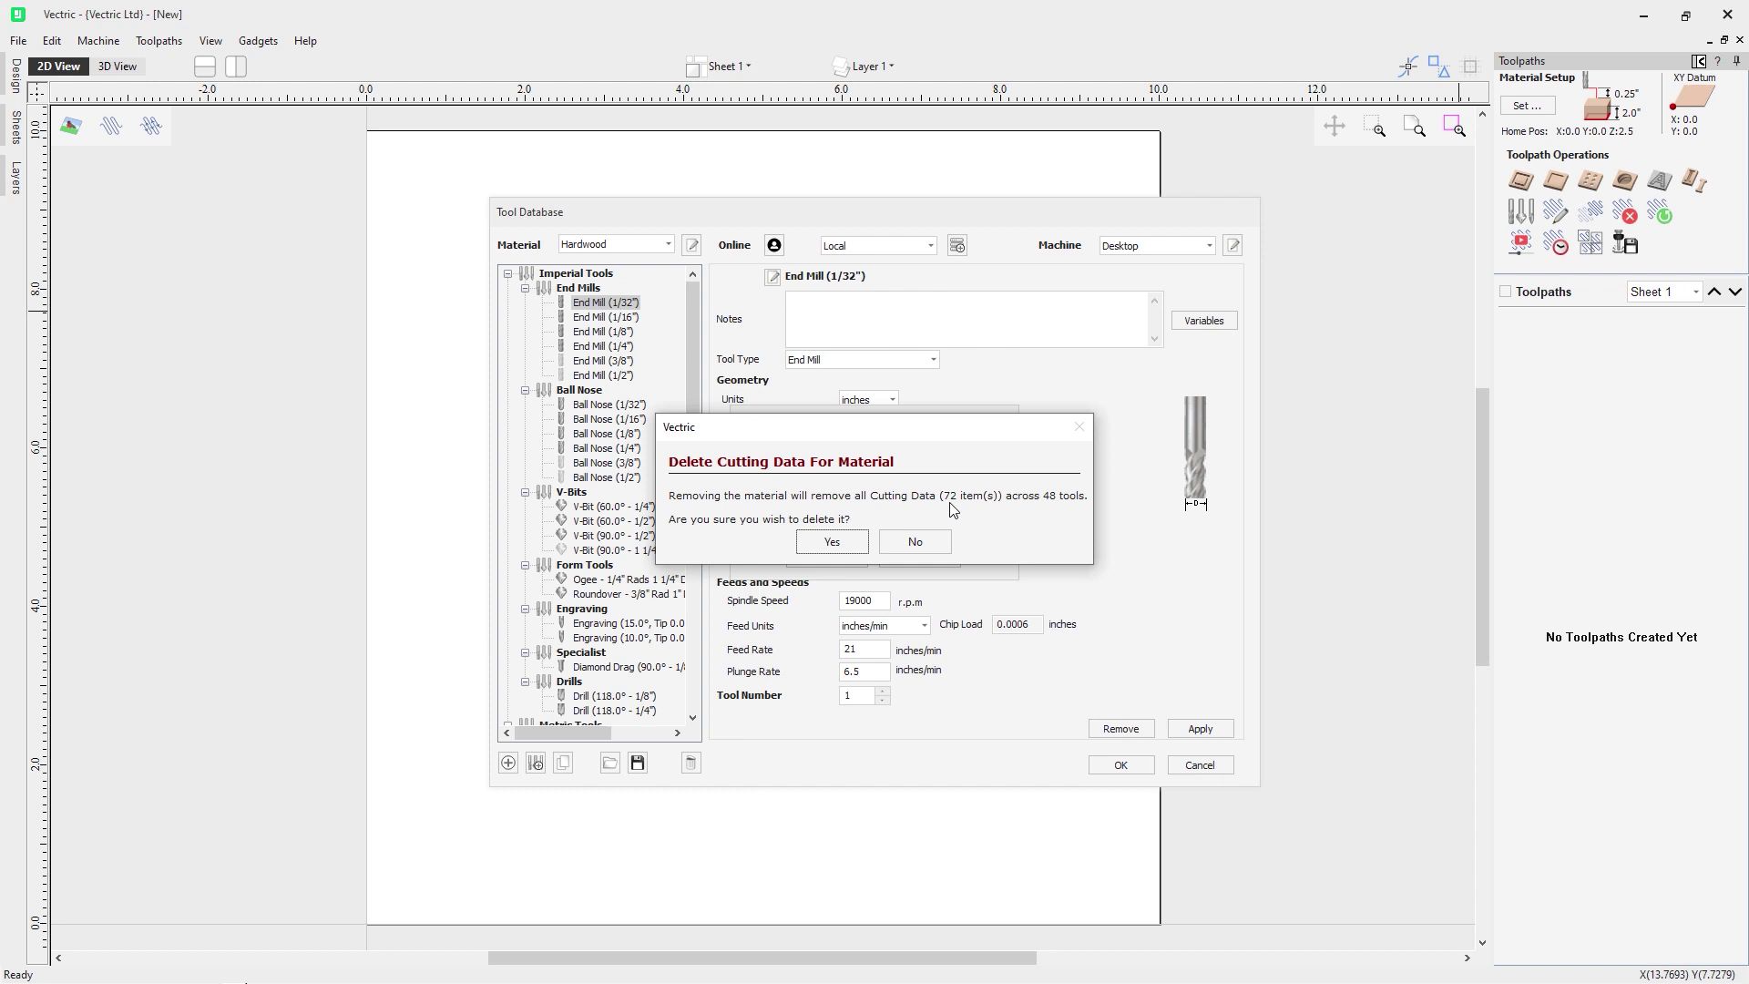
{"action": "left_click", "coordinate": [935, 542]}
Remove the Plywood material from the database and accept the material management changes
{"action": "left_click", "coordinate": [906, 454]}
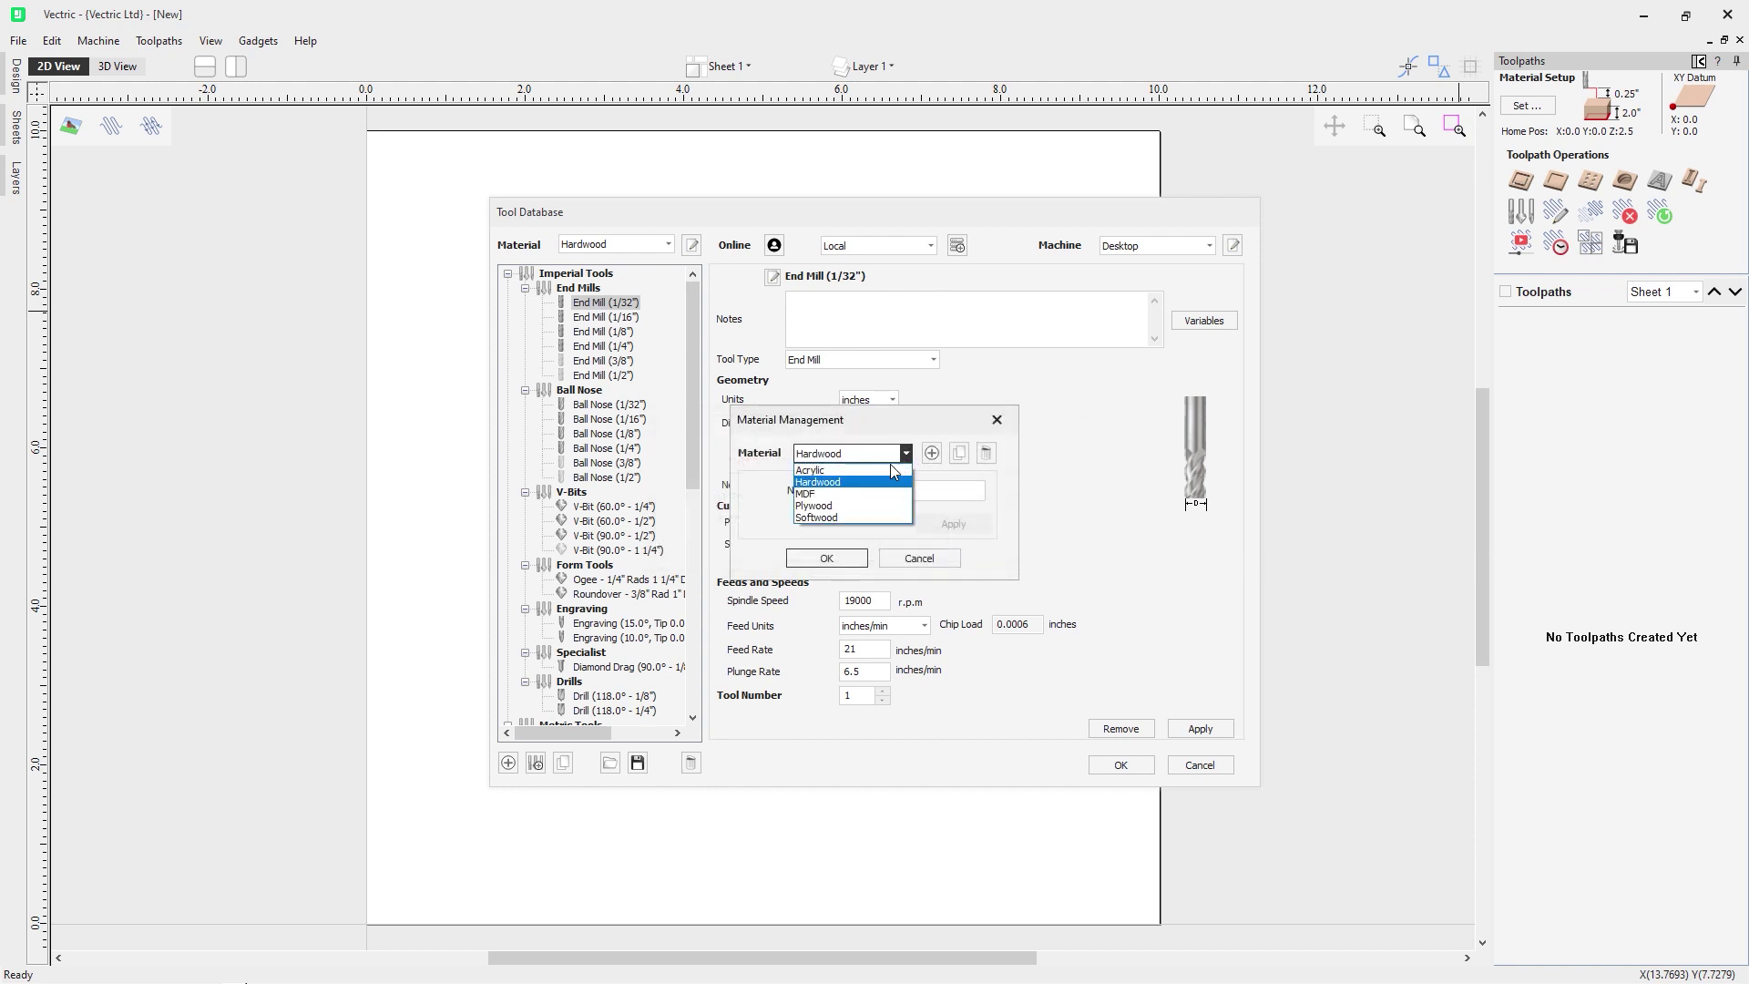
{"action": "left_click", "coordinate": [845, 507]}
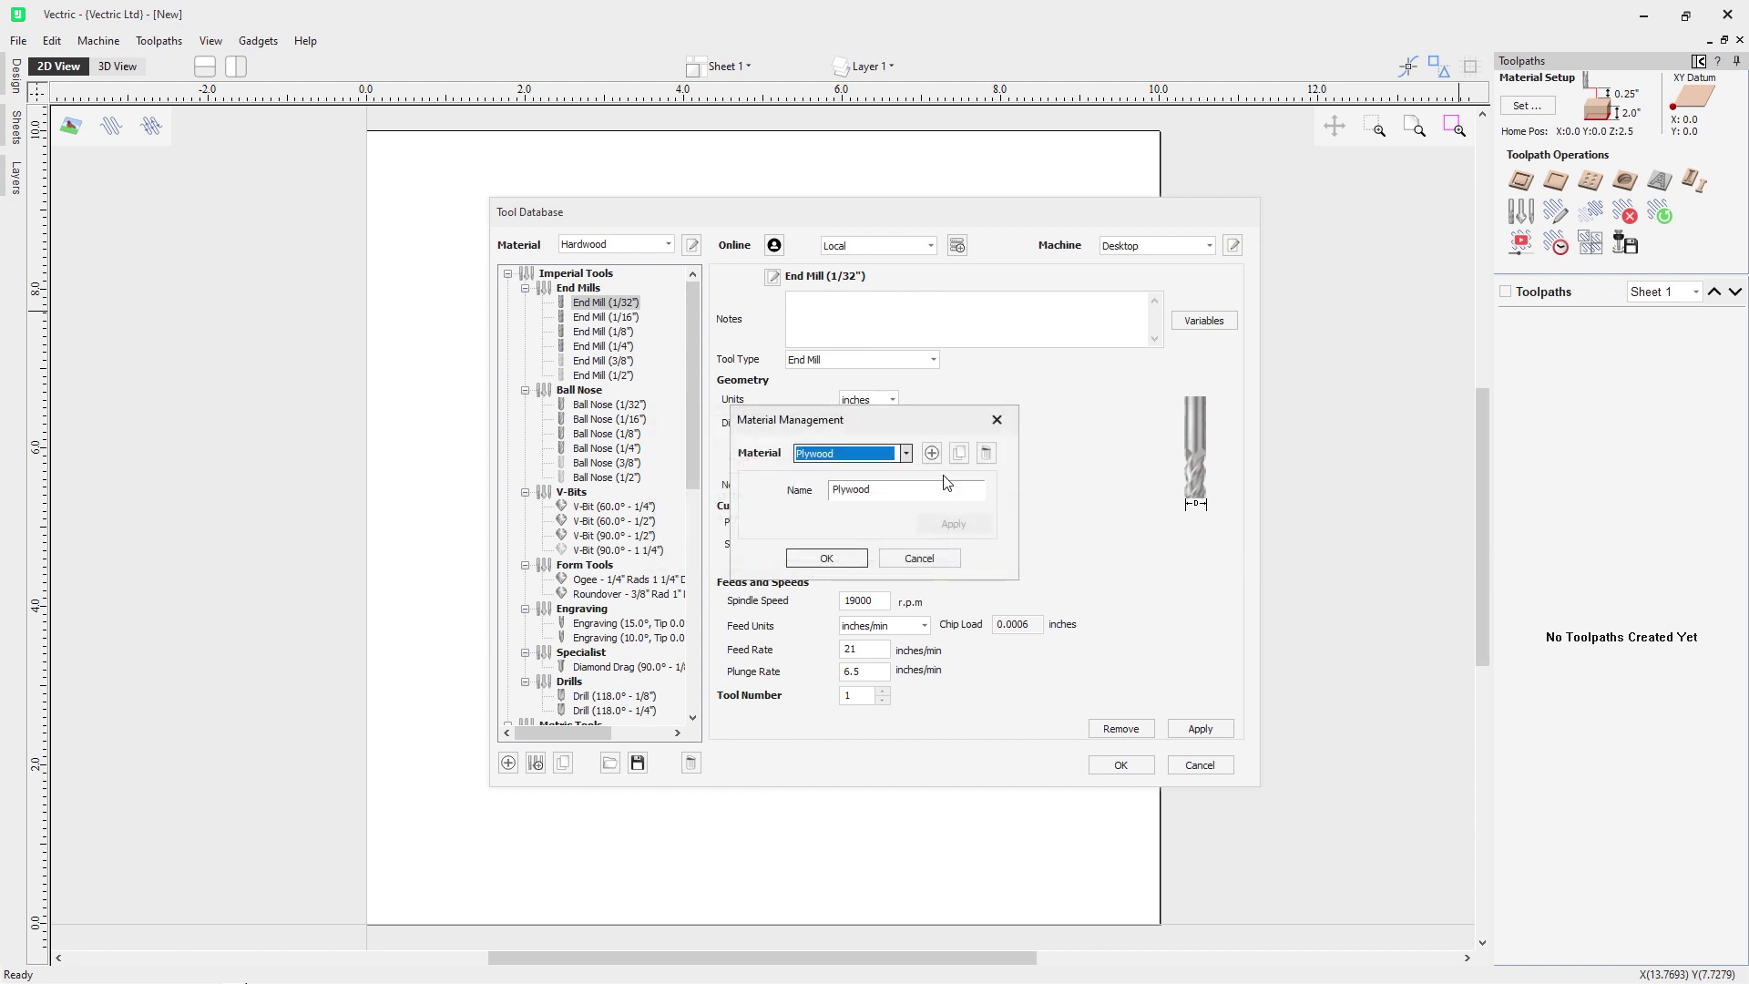
{"action": "left_click", "coordinate": [986, 453]}
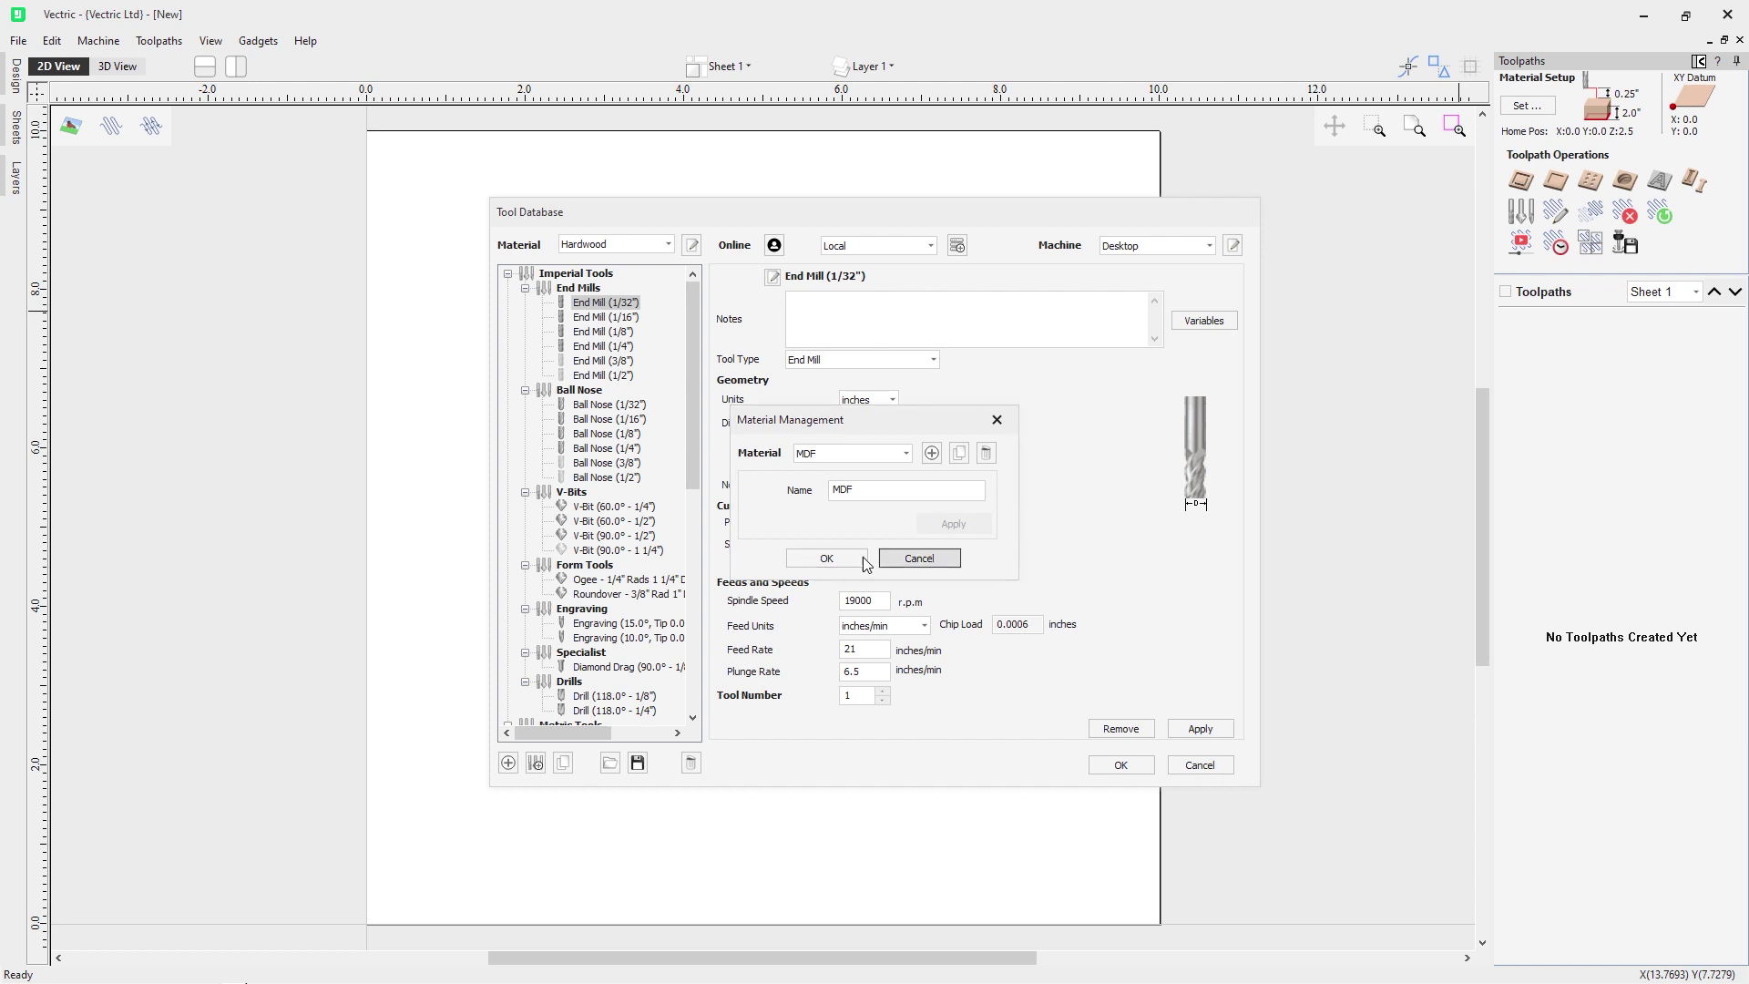
{"action": "left_click", "coordinate": [826, 558]}
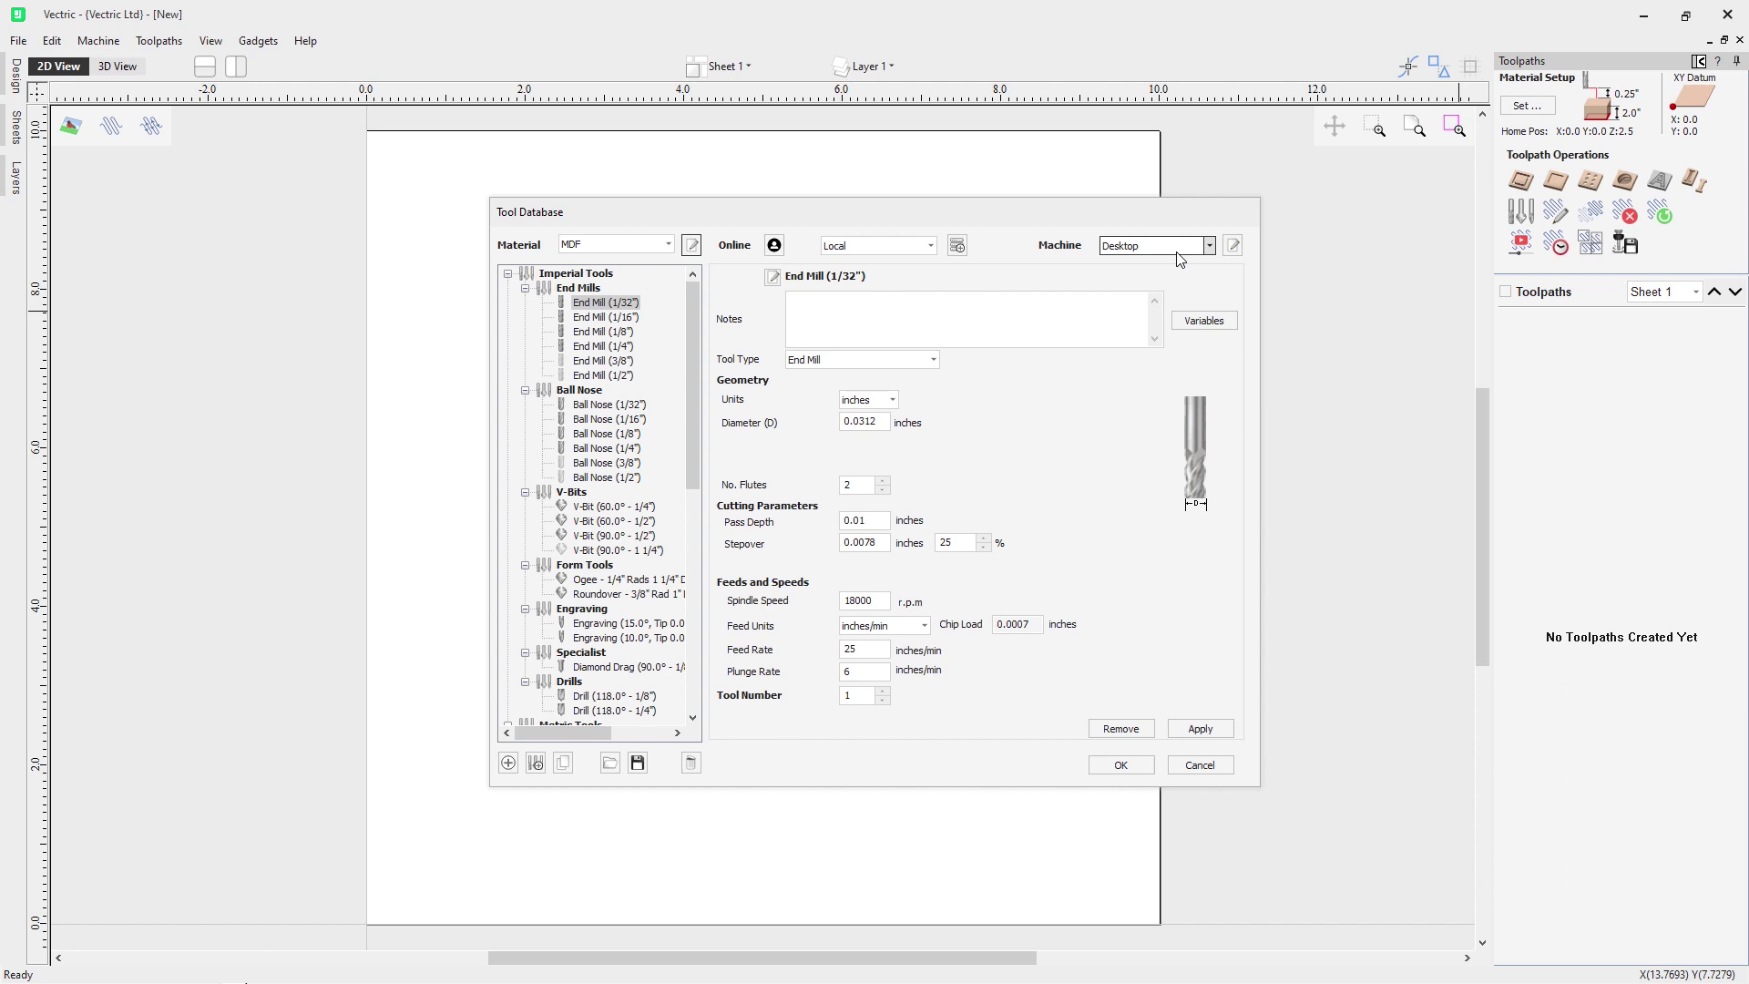
Open the machine configuration management and examine the Desktop machine's name, manufacturer, model, controller, size and associated post-processors
{"action": "left_click", "coordinate": [1232, 246]}
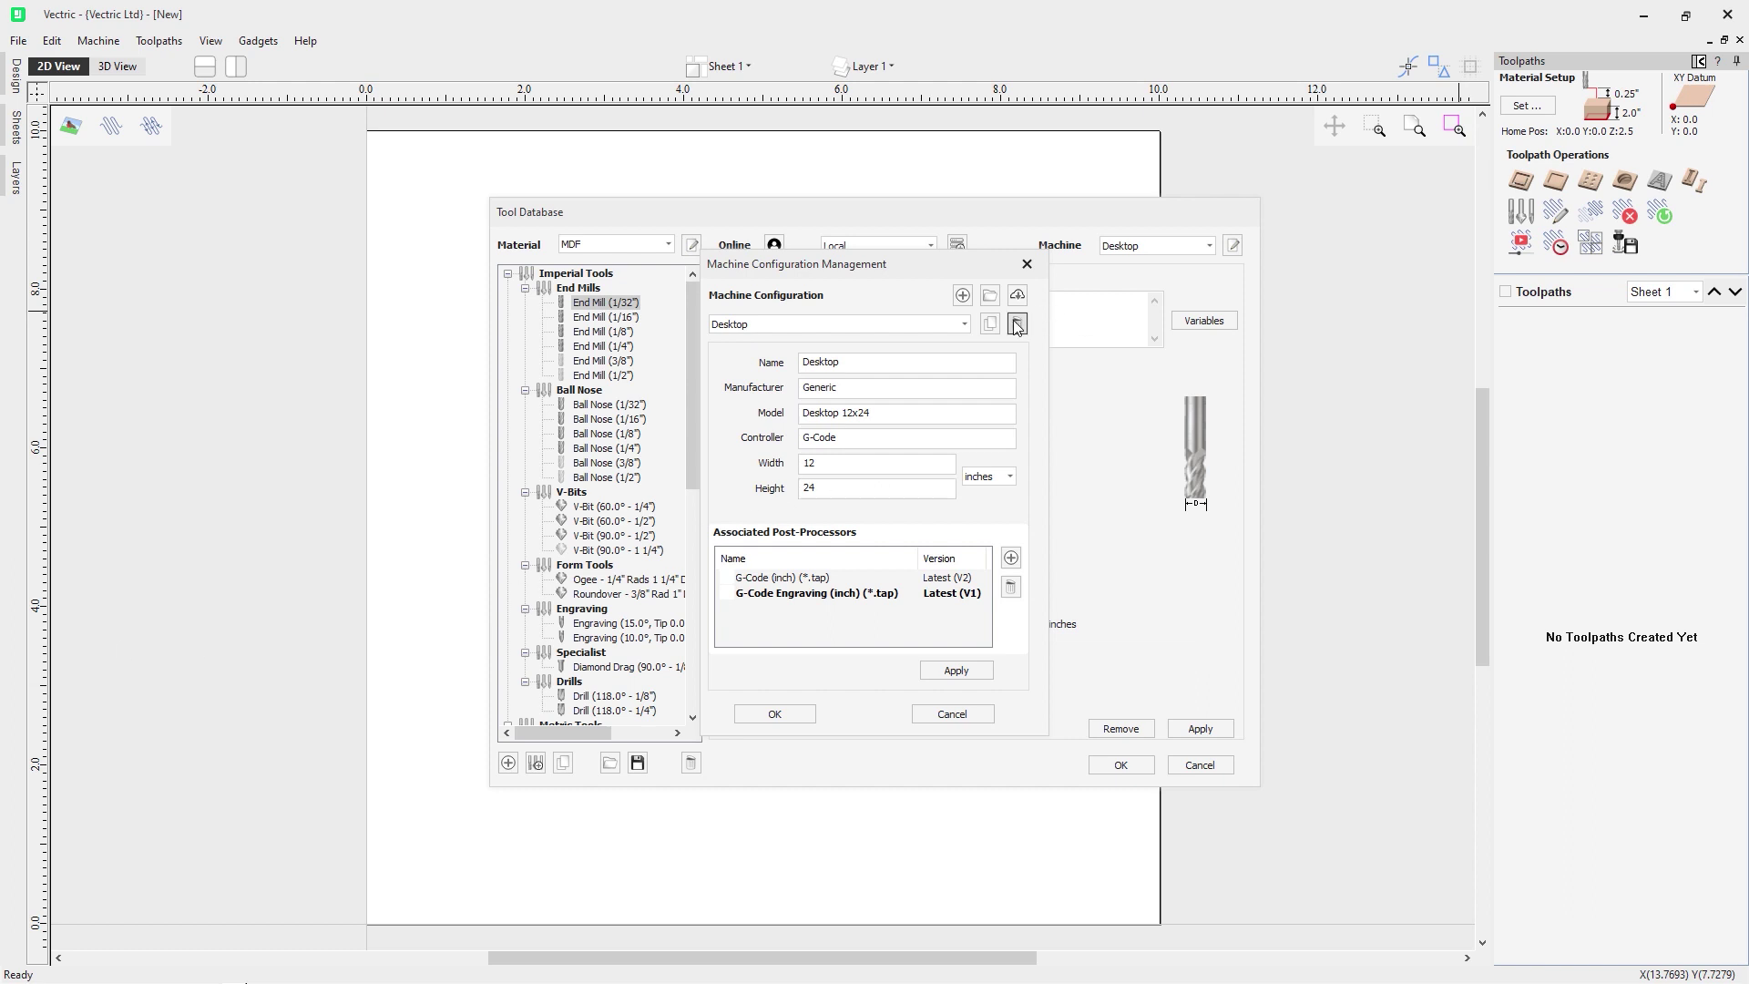
{"action": "left_click", "coordinate": [963, 325]}
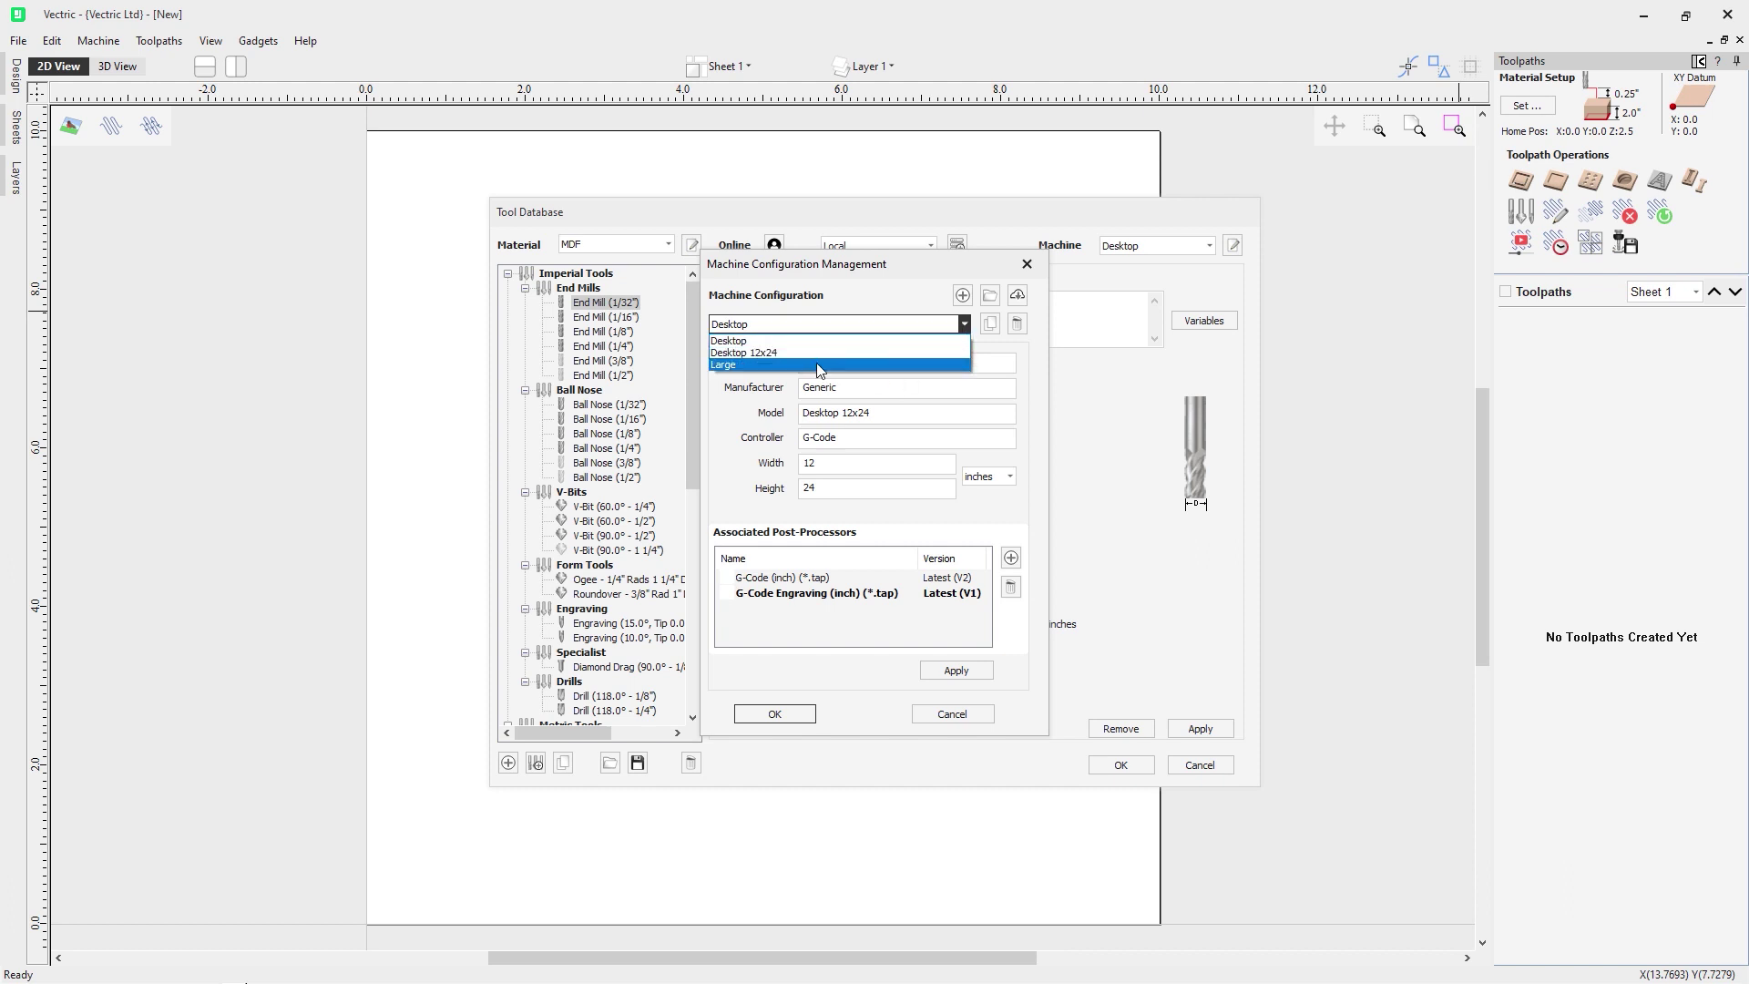
{"action": "left_click", "coordinate": [745, 423]}
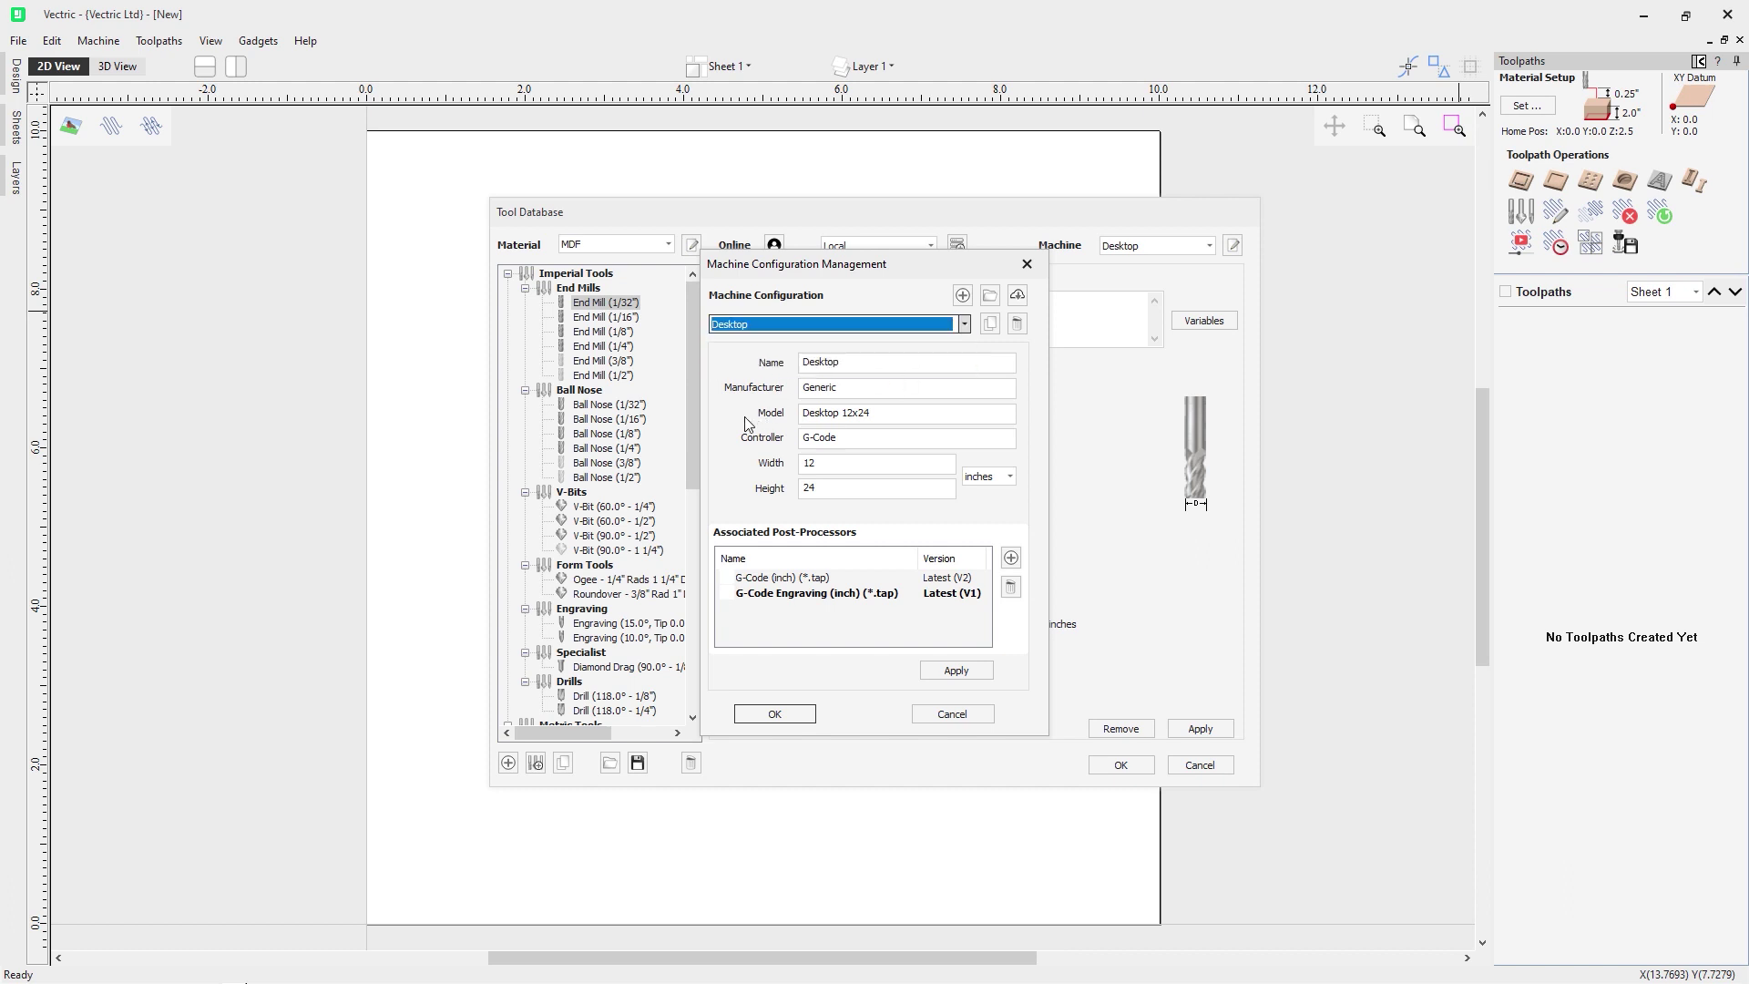
{"action": "left_click", "coordinate": [981, 391]}
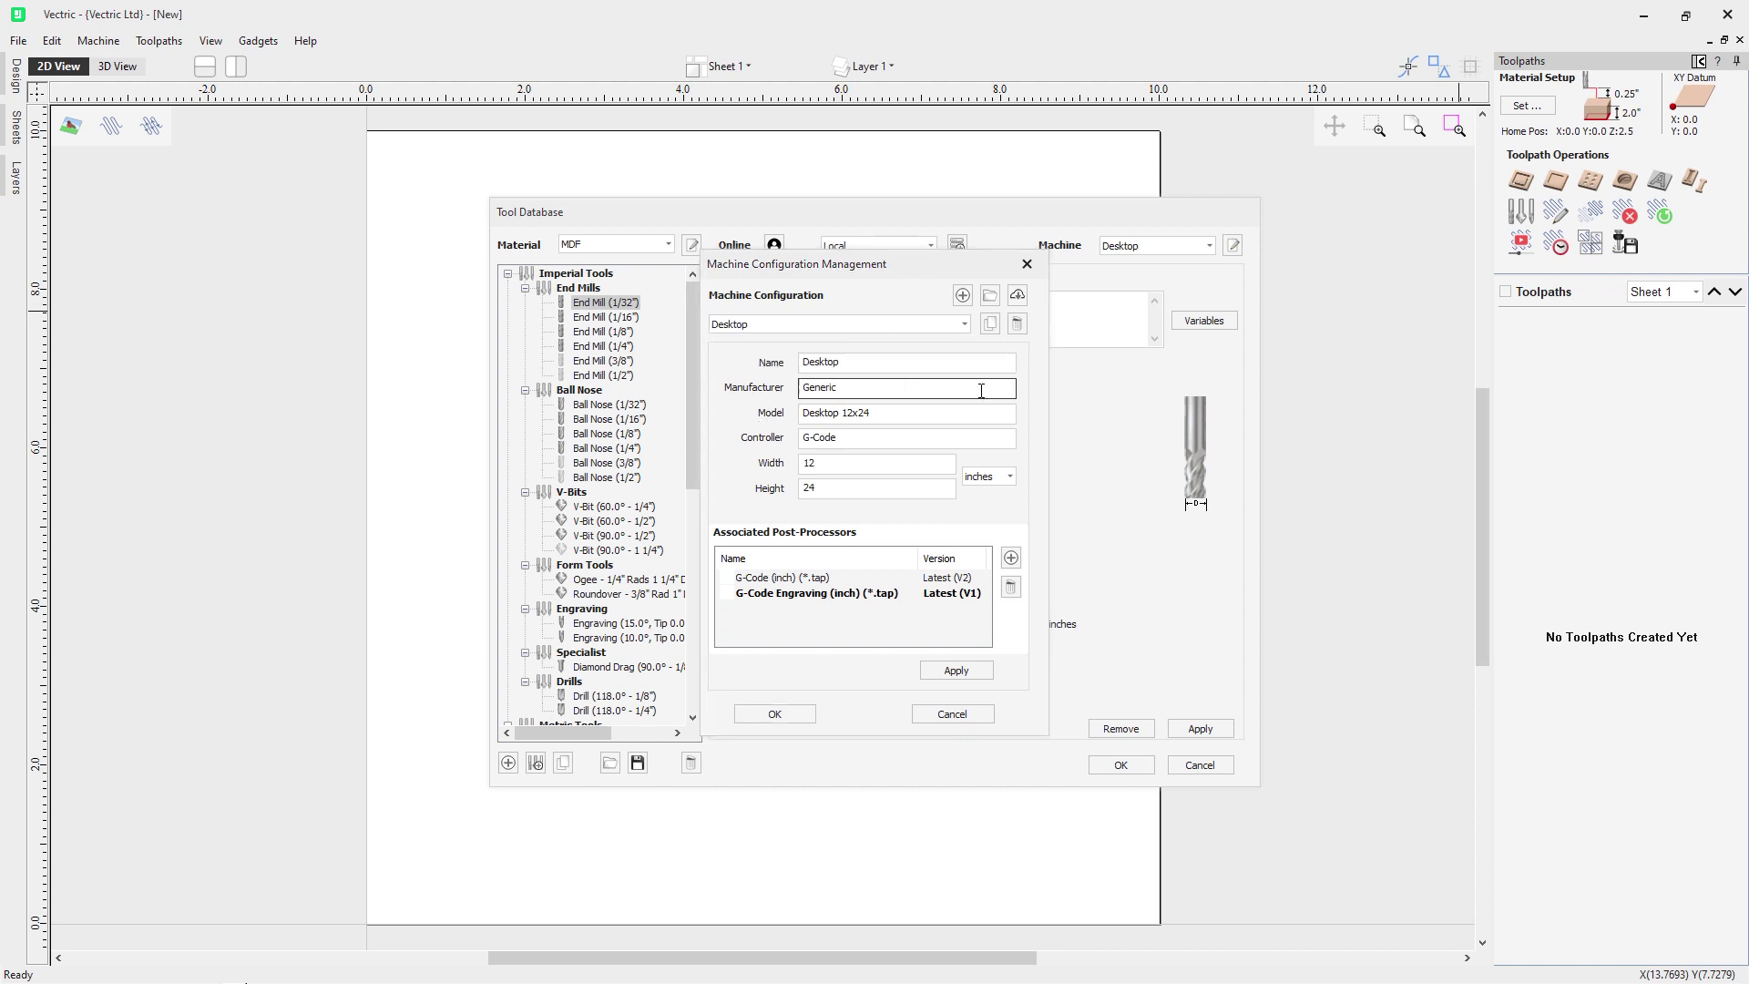
{"action": "left_click", "coordinate": [965, 362]}
{"action": "left_click", "coordinate": [870, 387]}
{"action": "left_click", "coordinate": [913, 416]}
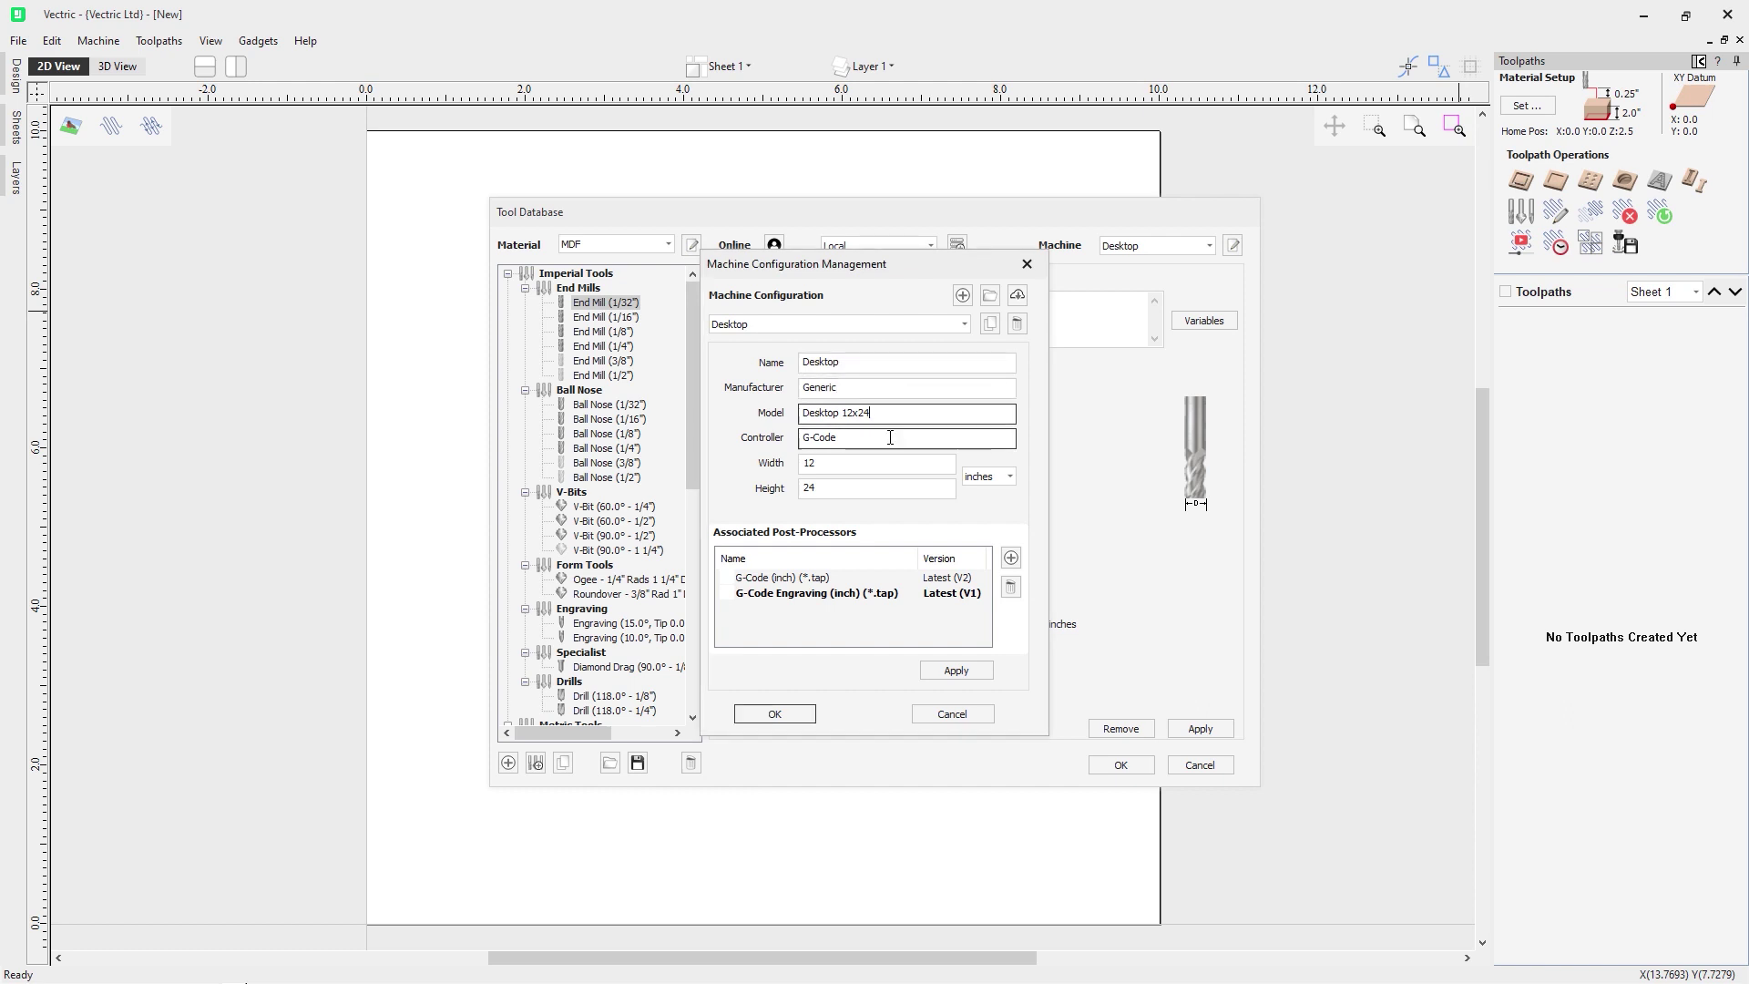
{"action": "left_click", "coordinate": [870, 438]}
{"action": "left_click", "coordinate": [861, 489]}
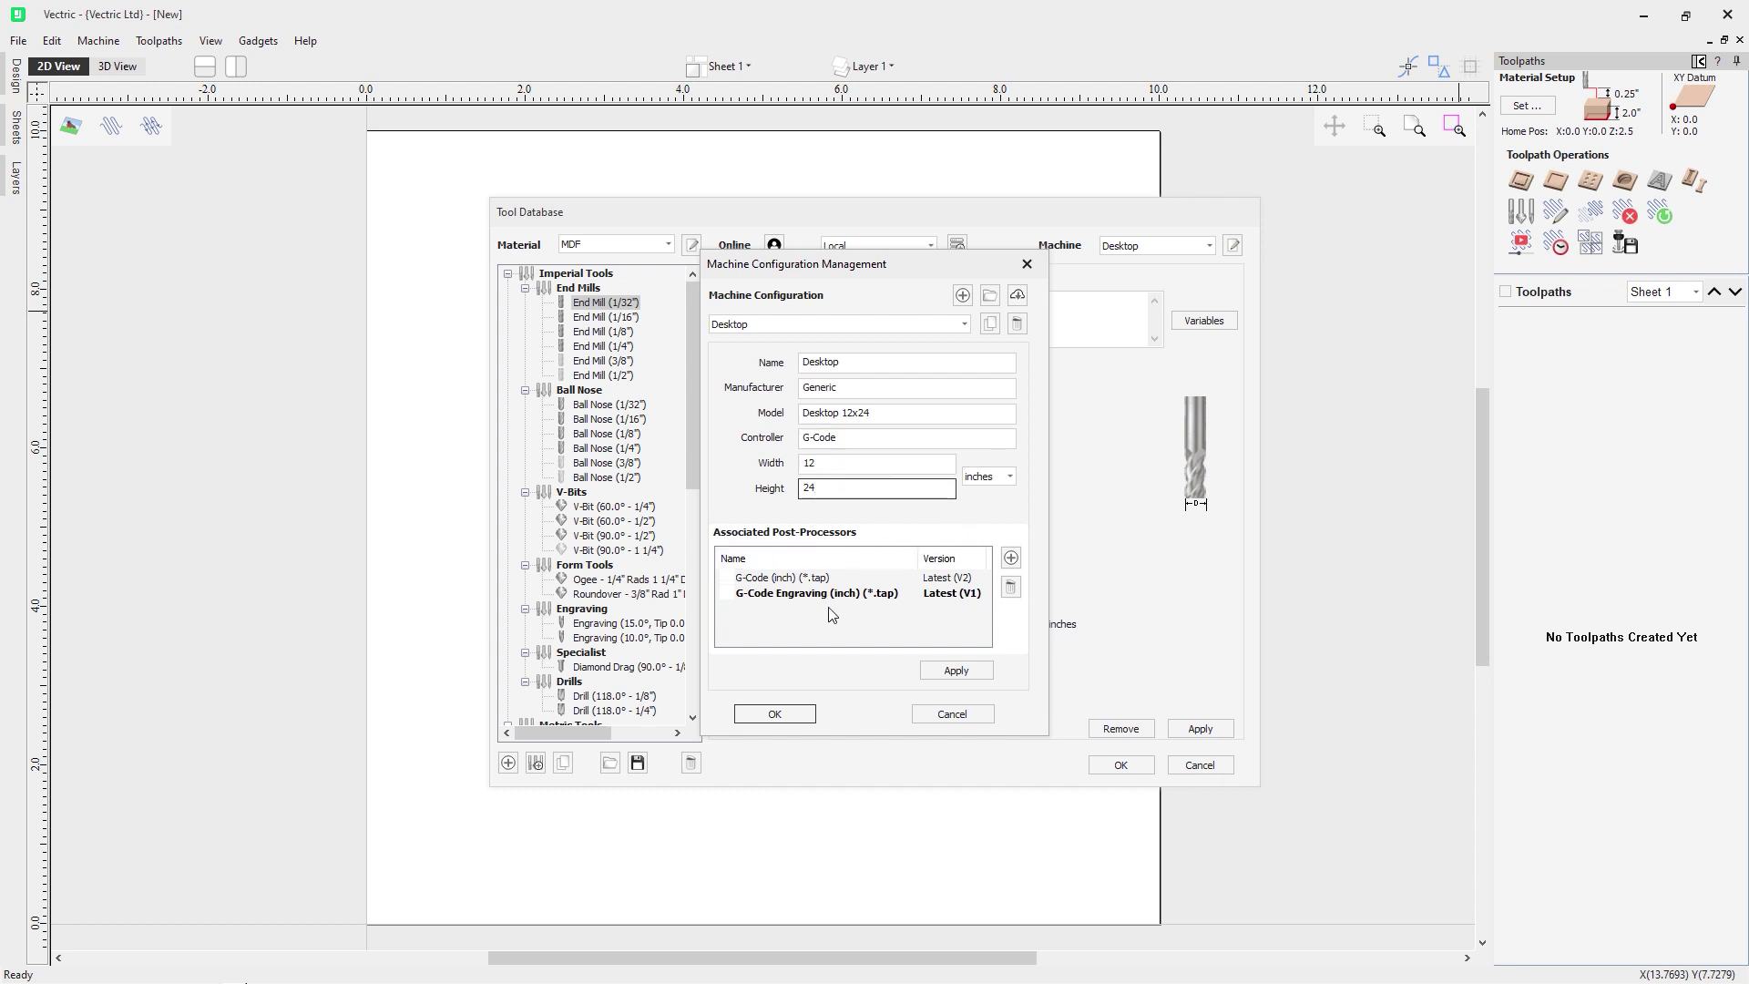
Compare the details and post-processors of the Desktop 12x24, Large and Desktop configurations, and close the machine management with Desktop selected
{"action": "left_click", "coordinate": [964, 325]}
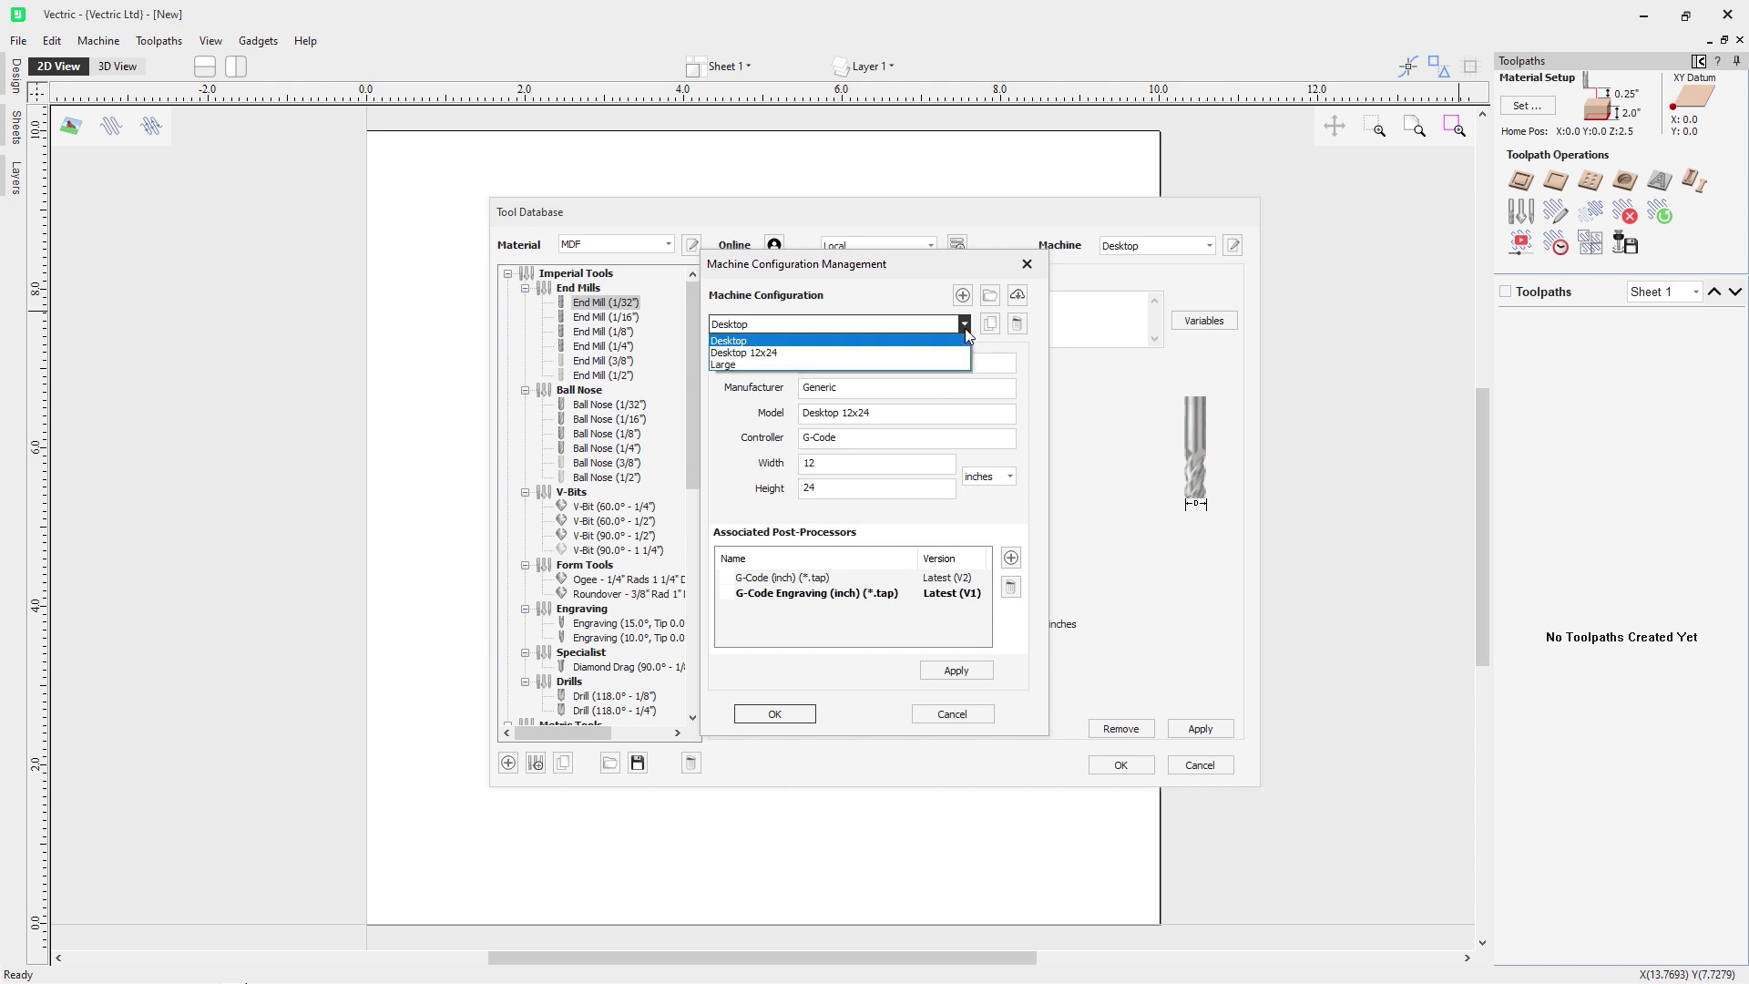
{"action": "left_click", "coordinate": [908, 357]}
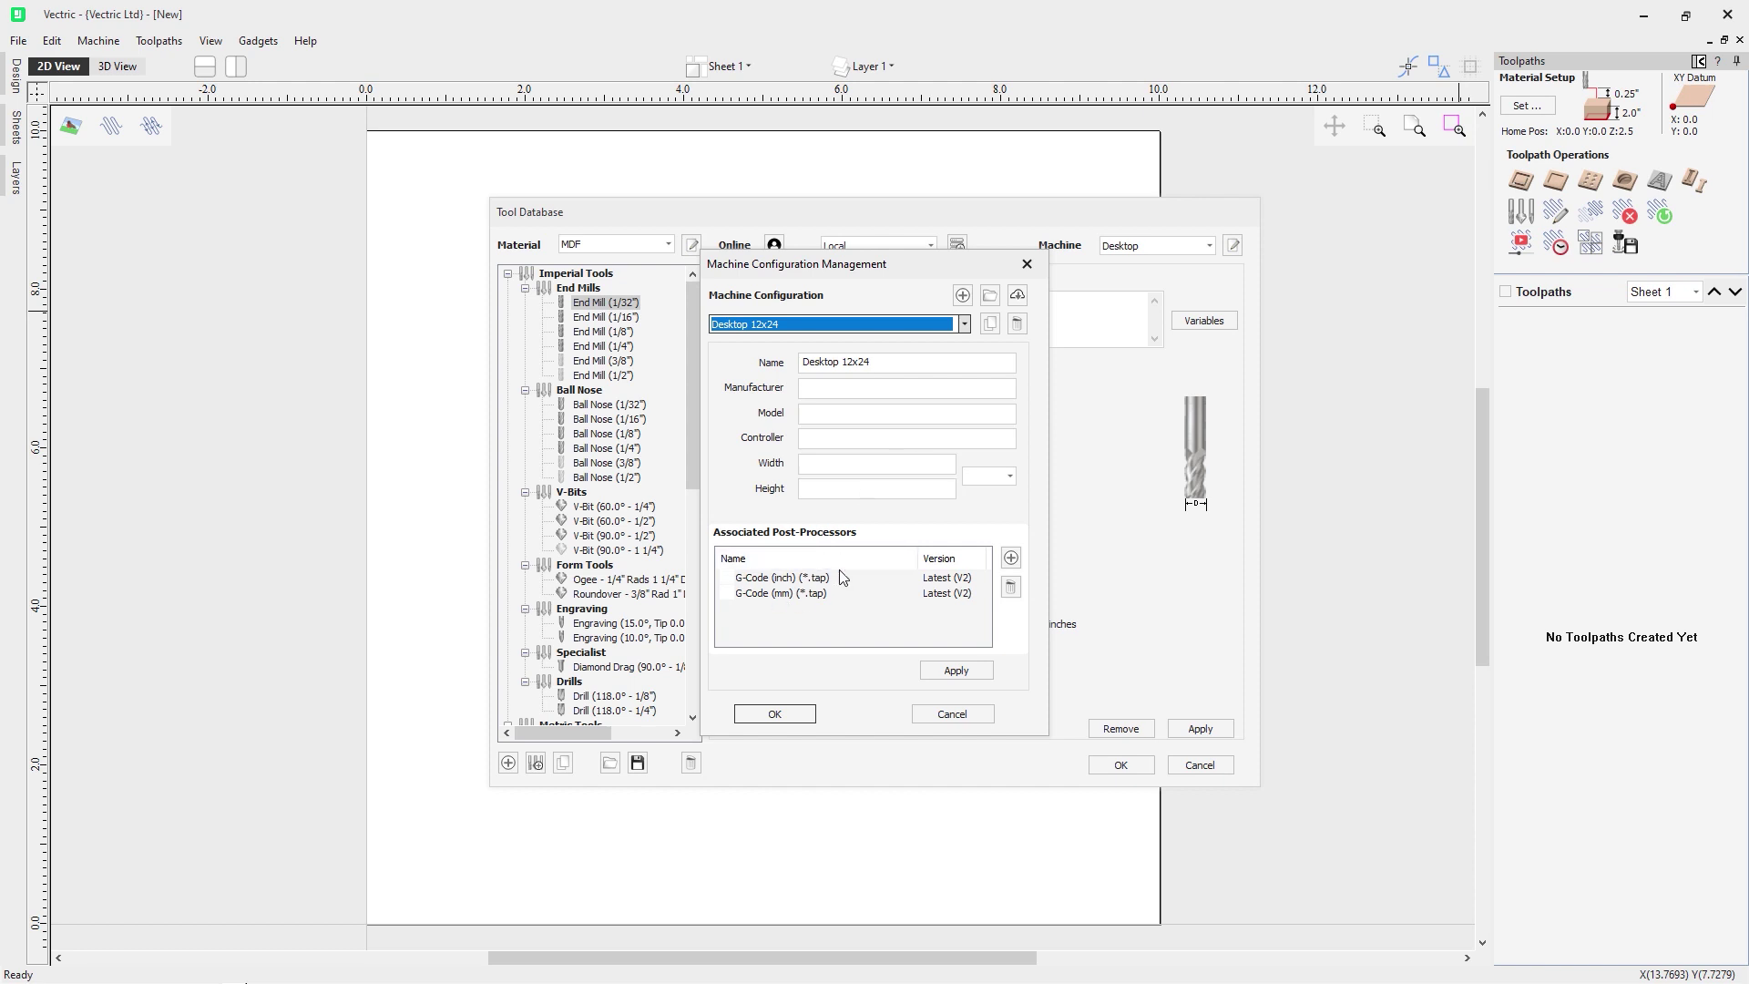
{"action": "left_click", "coordinate": [963, 326]}
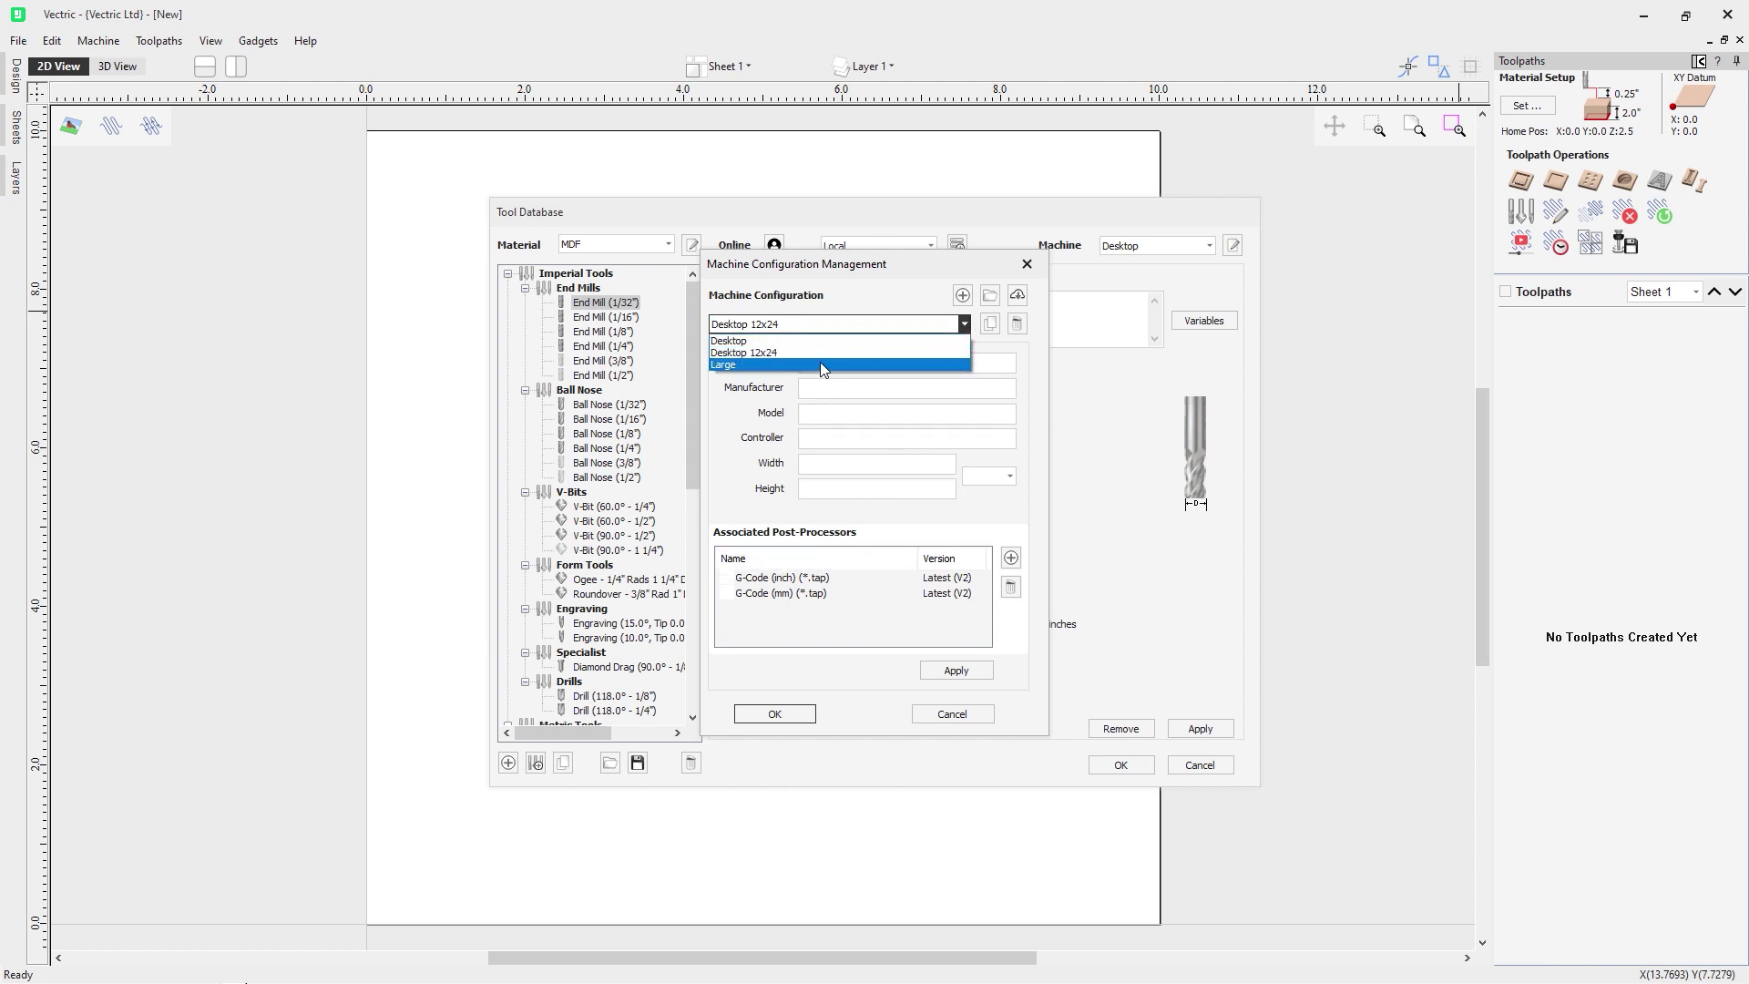
{"action": "left_click", "coordinate": [823, 368]}
{"action": "left_click", "coordinate": [963, 325]}
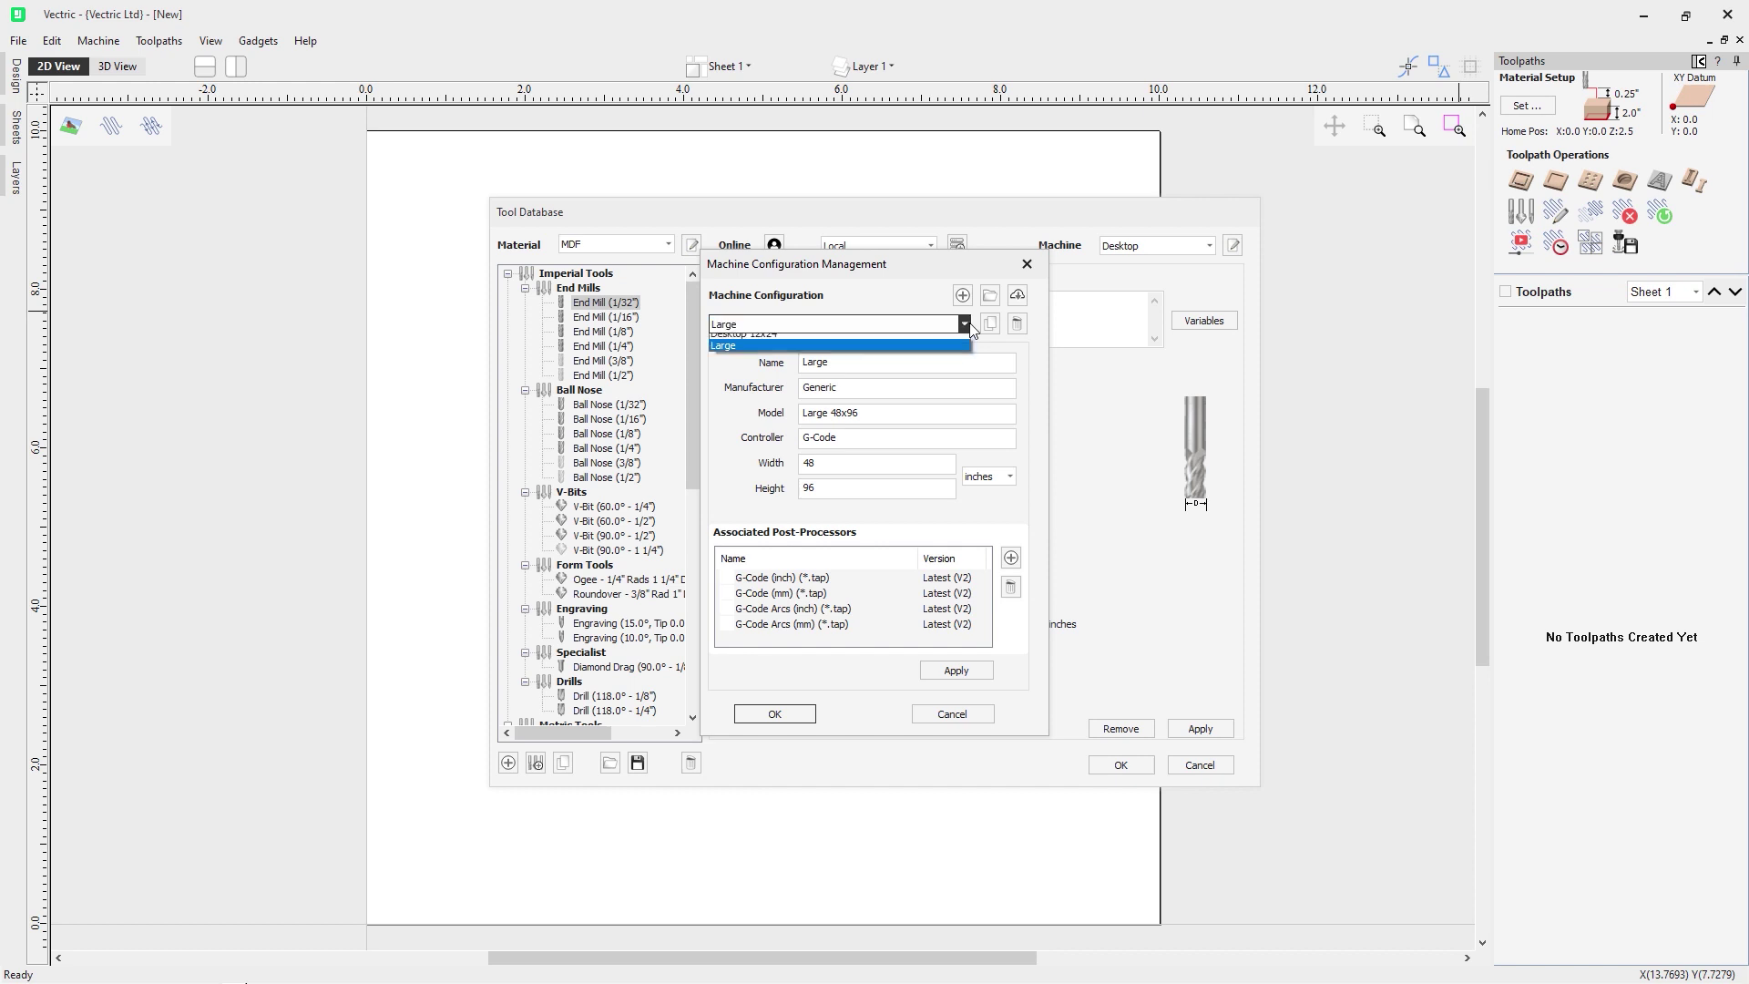
{"action": "left_click", "coordinate": [800, 357]}
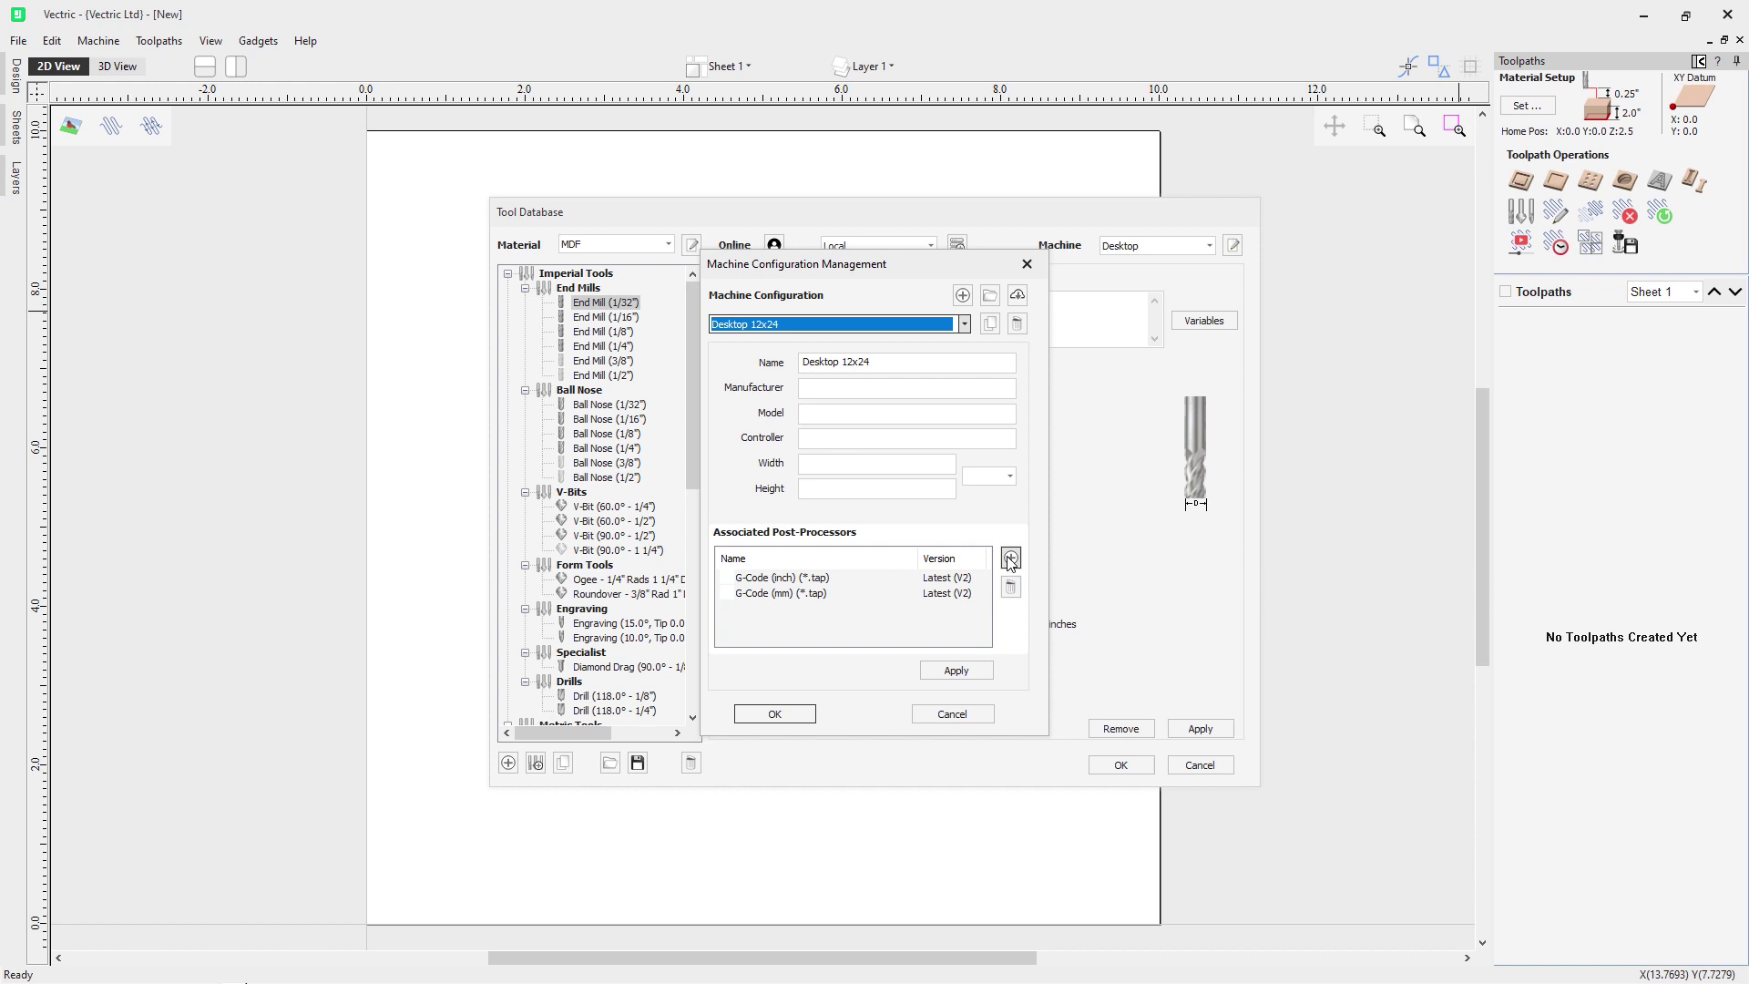
{"action": "left_click", "coordinate": [962, 325]}
{"action": "left_click", "coordinate": [824, 342]}
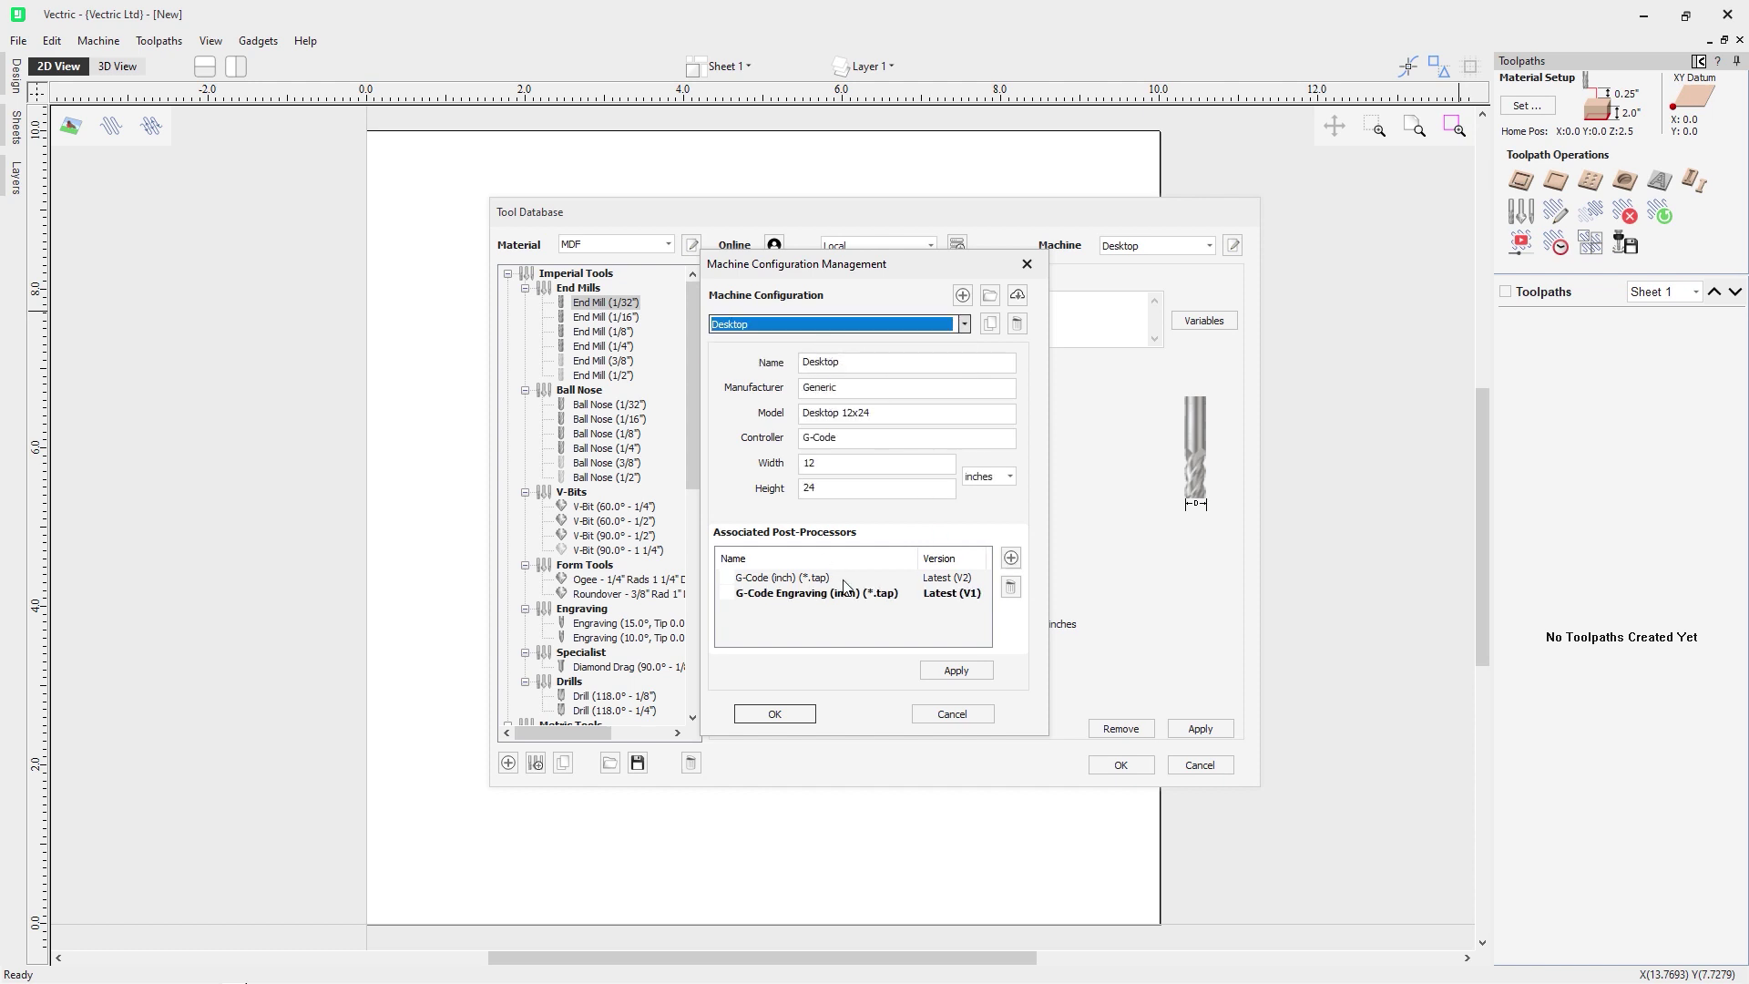
{"action": "left_click", "coordinate": [961, 297]}
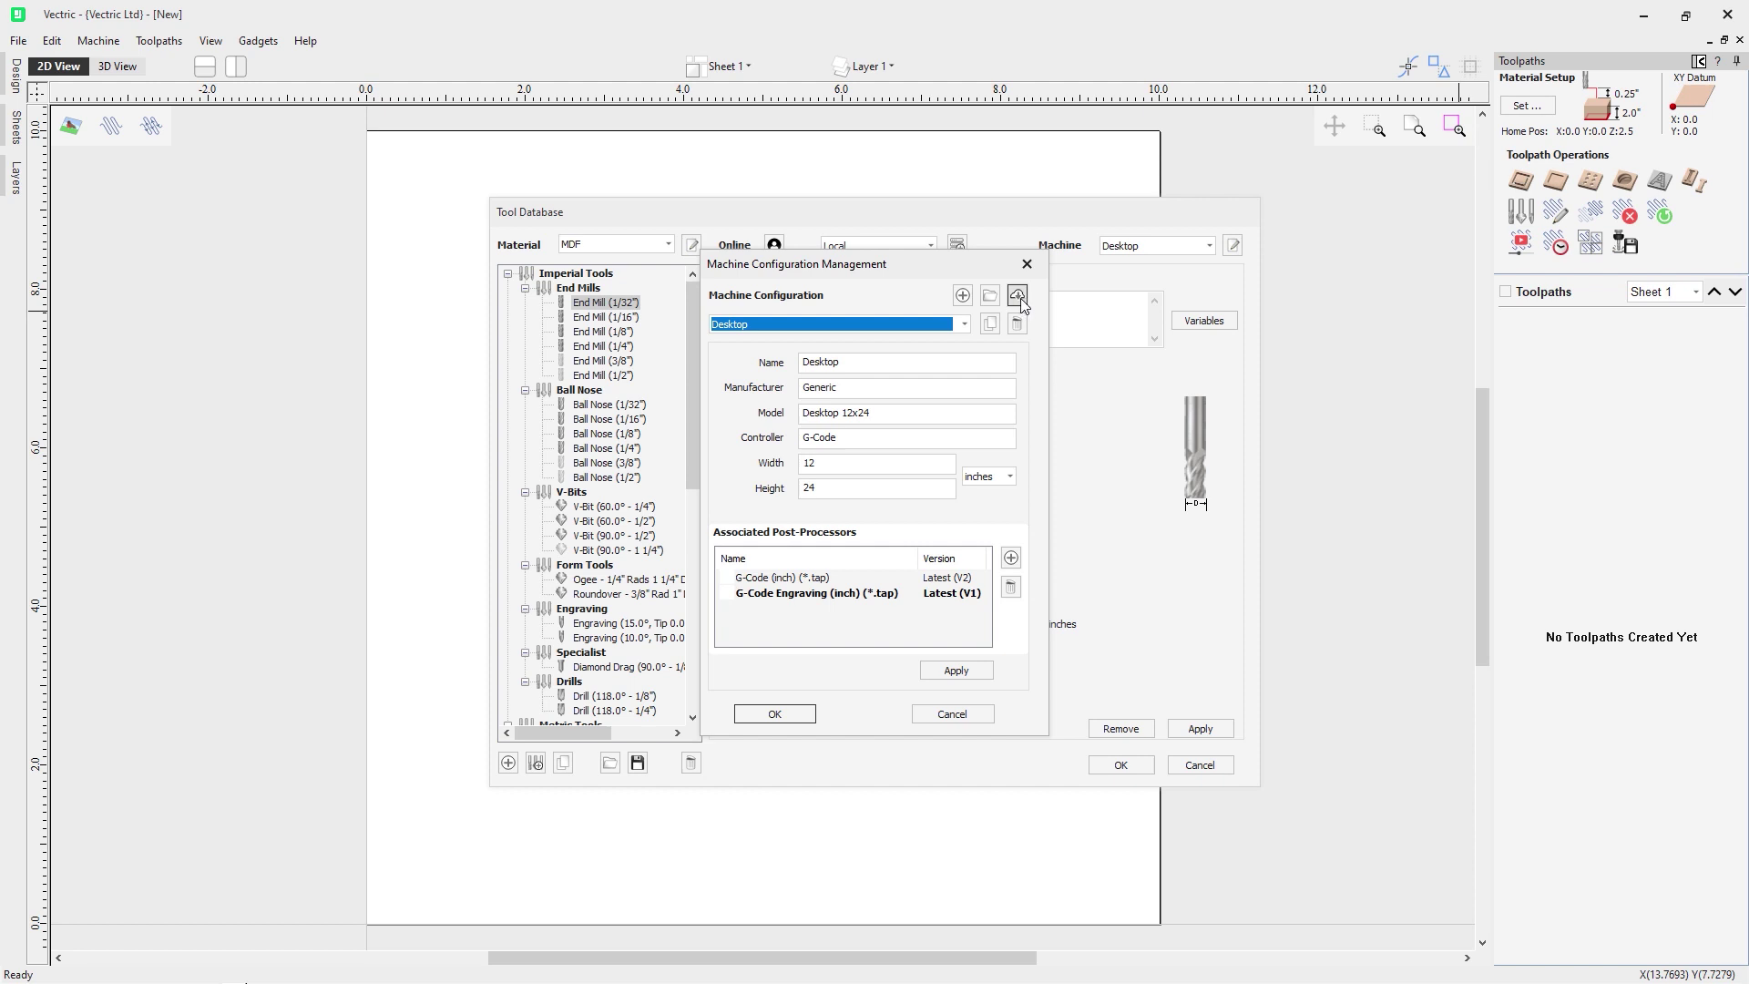
{"action": "left_click", "coordinate": [1018, 296]}
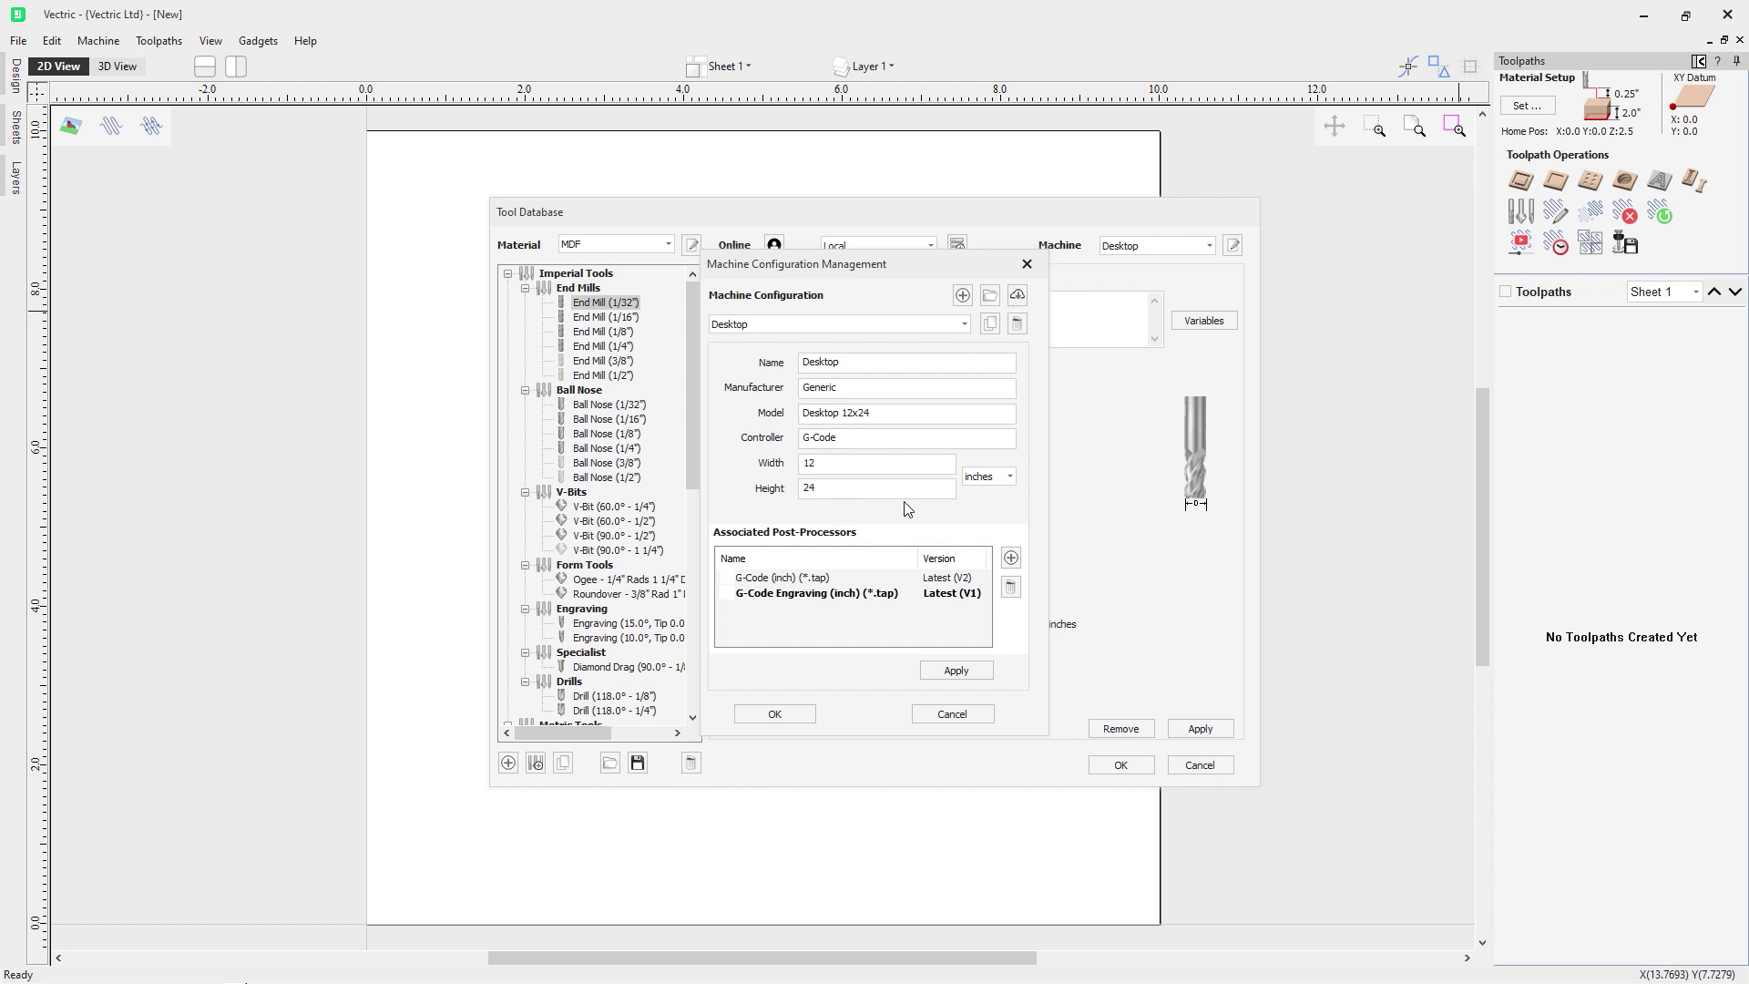
{"action": "left_click", "coordinate": [813, 716]}
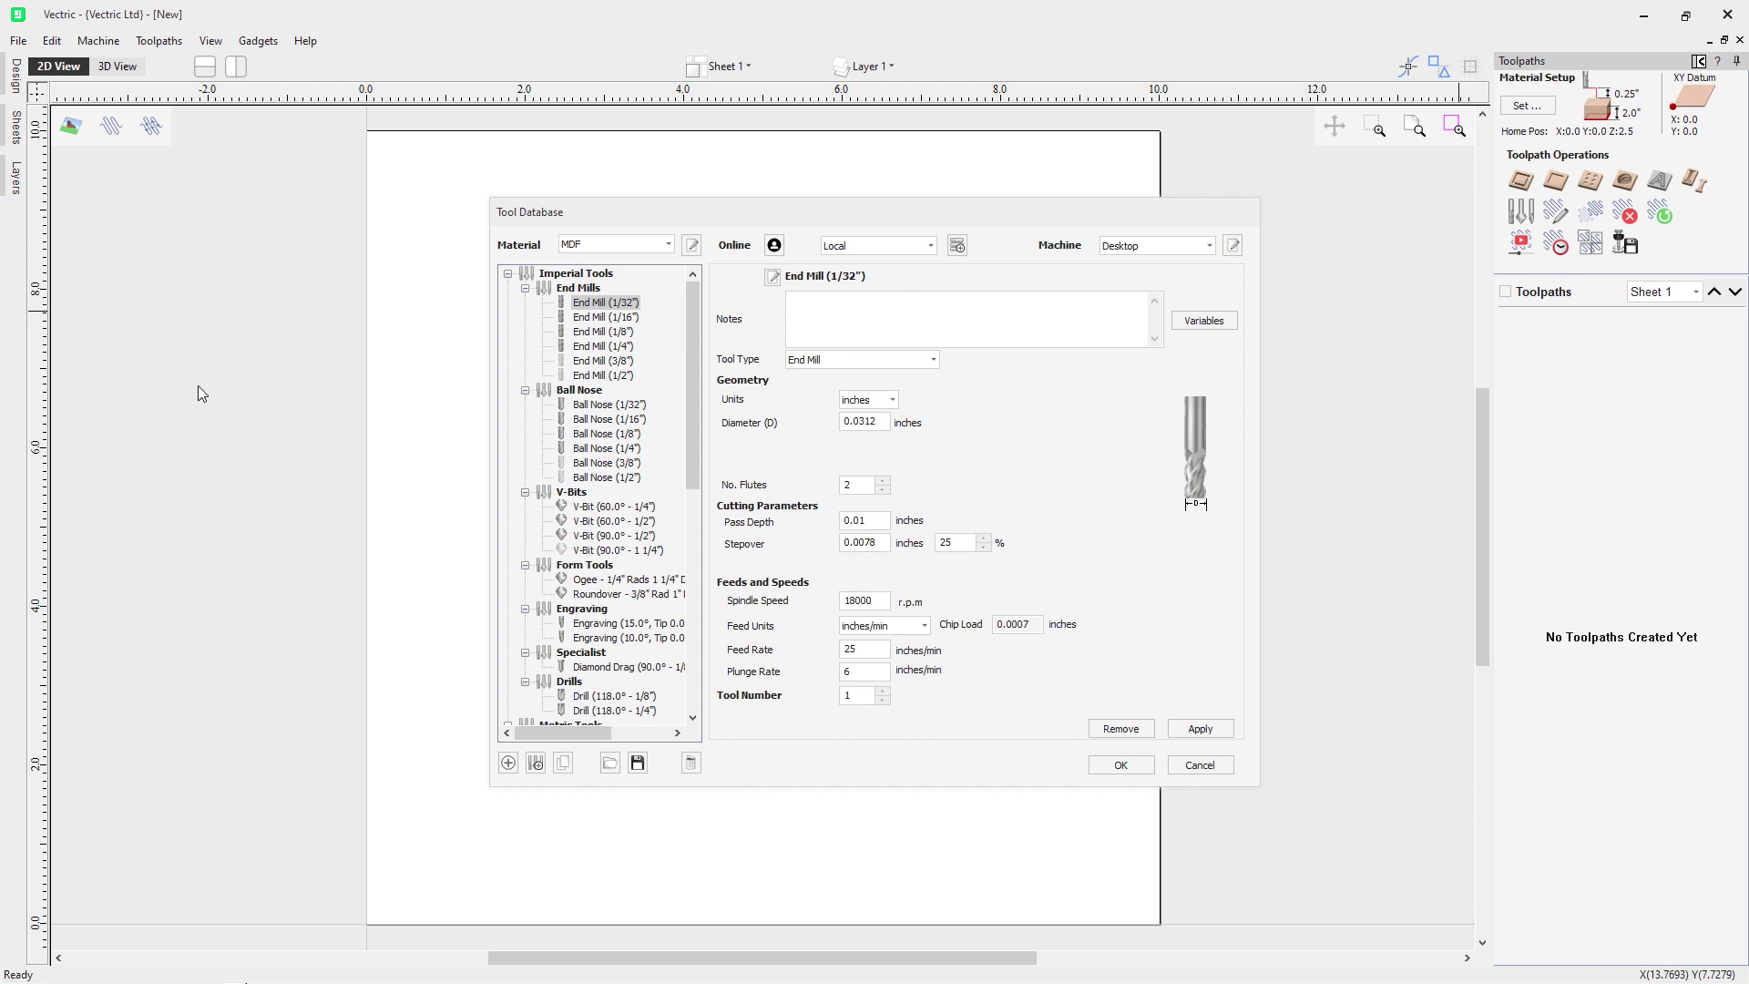
Examine the feeds and speeds of the 1/4" imperial end mill for MDF and for Hardwood
{"action": "left_click", "coordinate": [614, 348]}
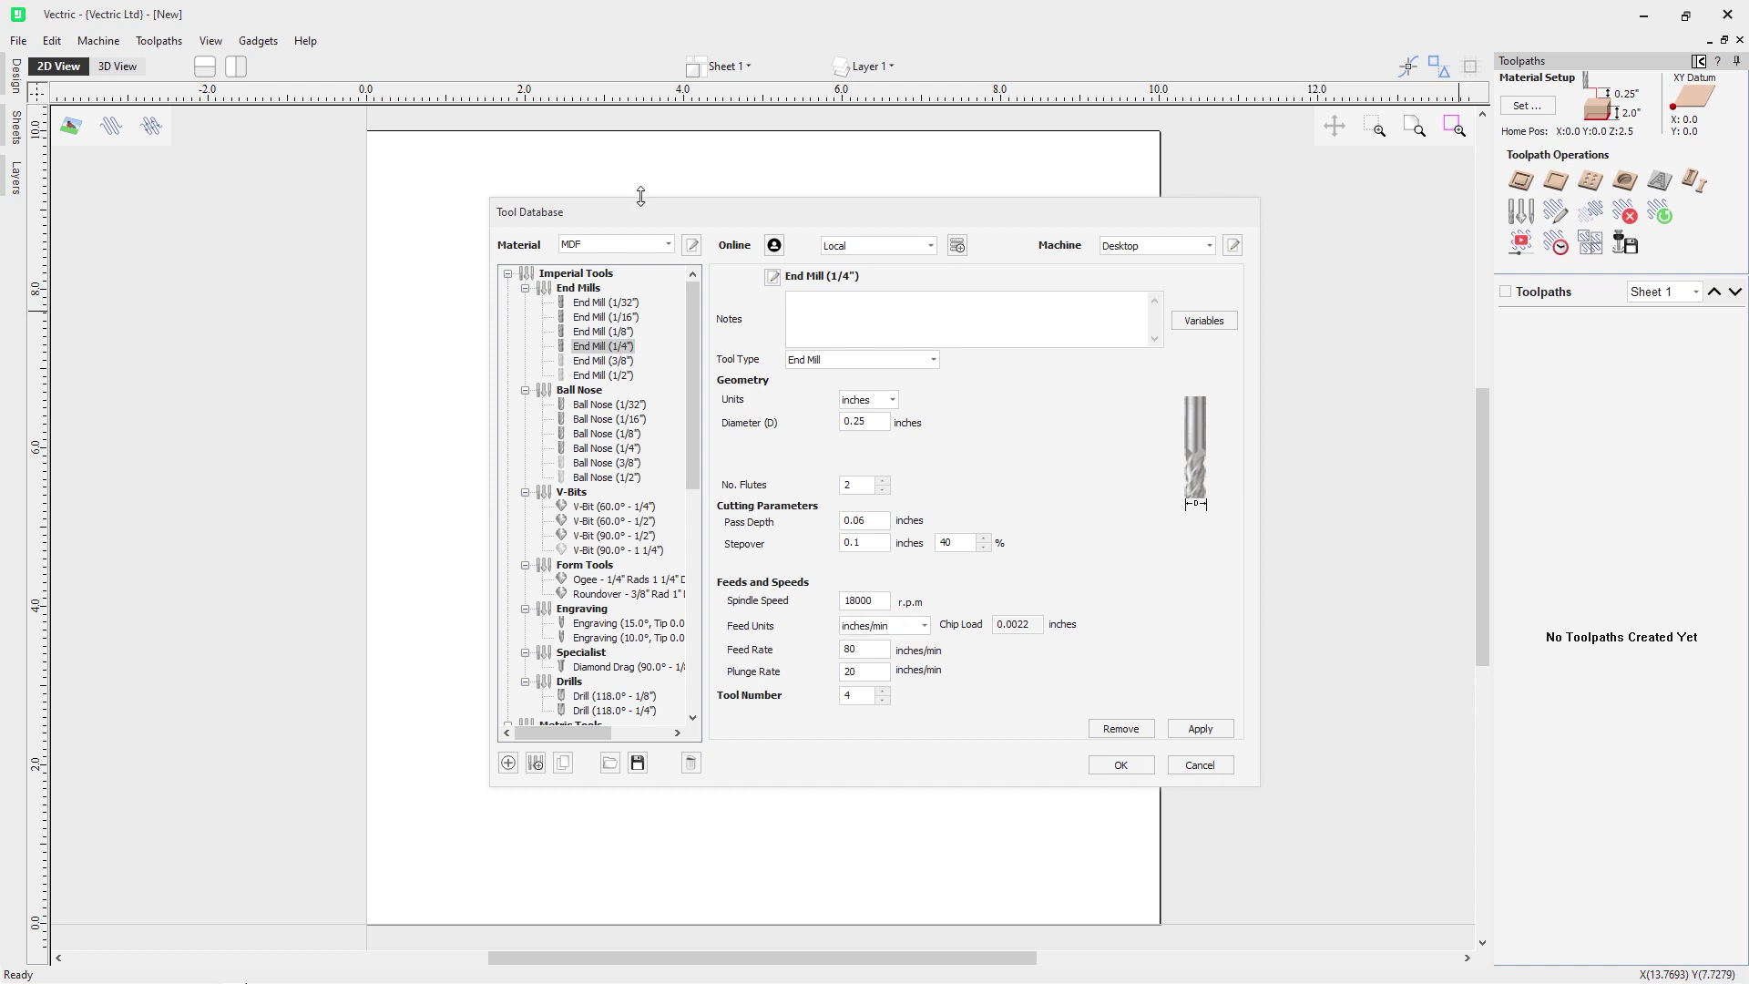
{"action": "left_click", "coordinate": [665, 244]}
{"action": "left_click", "coordinate": [643, 273]}
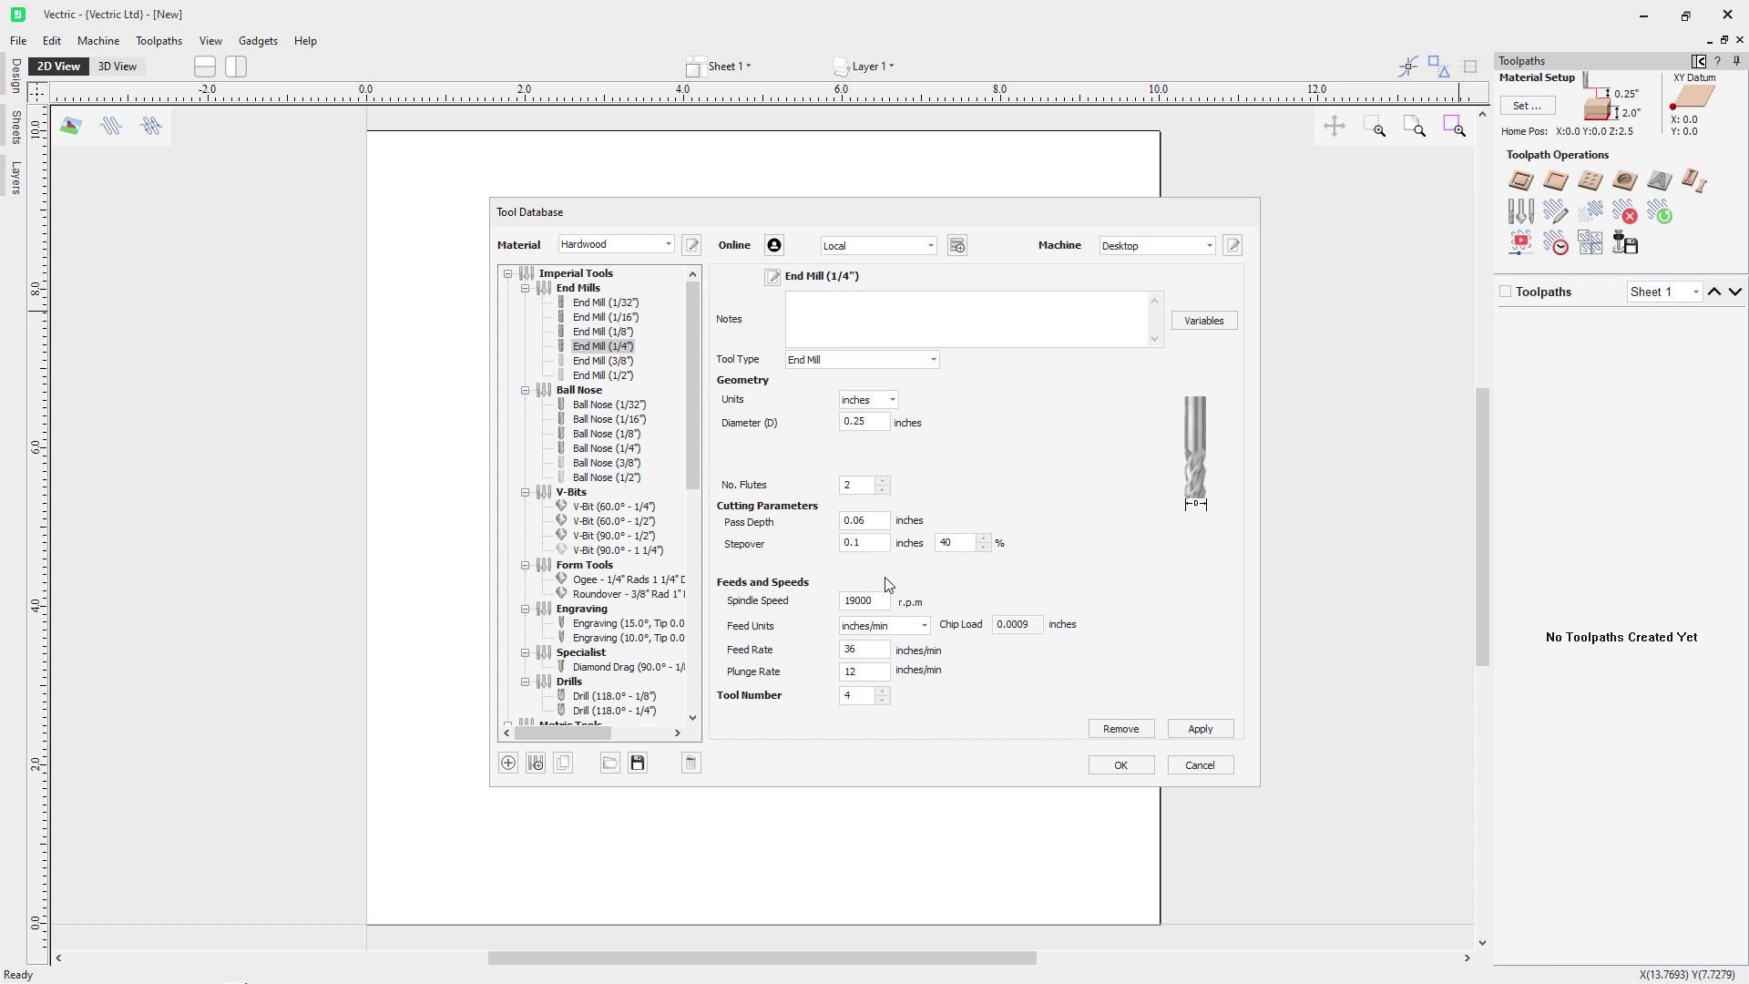
Add a new material named Sign Foam to the tool database and accept the material management changes
{"action": "left_click", "coordinate": [691, 245]}
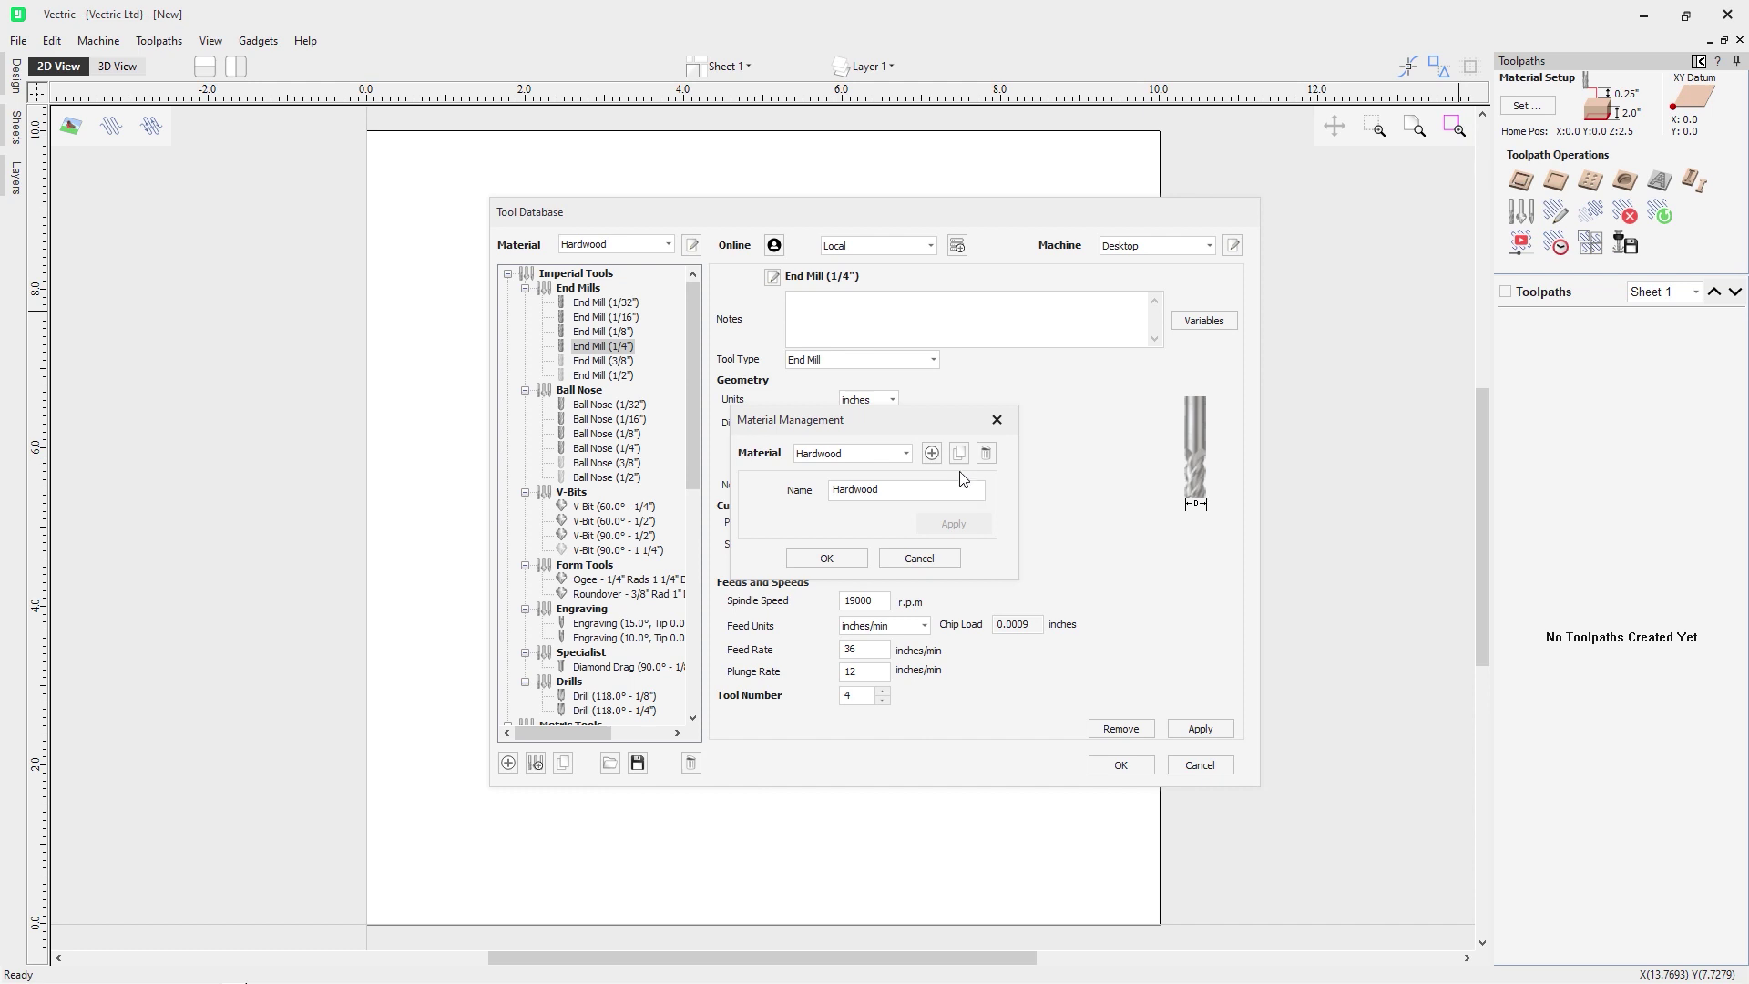
{"action": "left_click", "coordinate": [931, 454]}
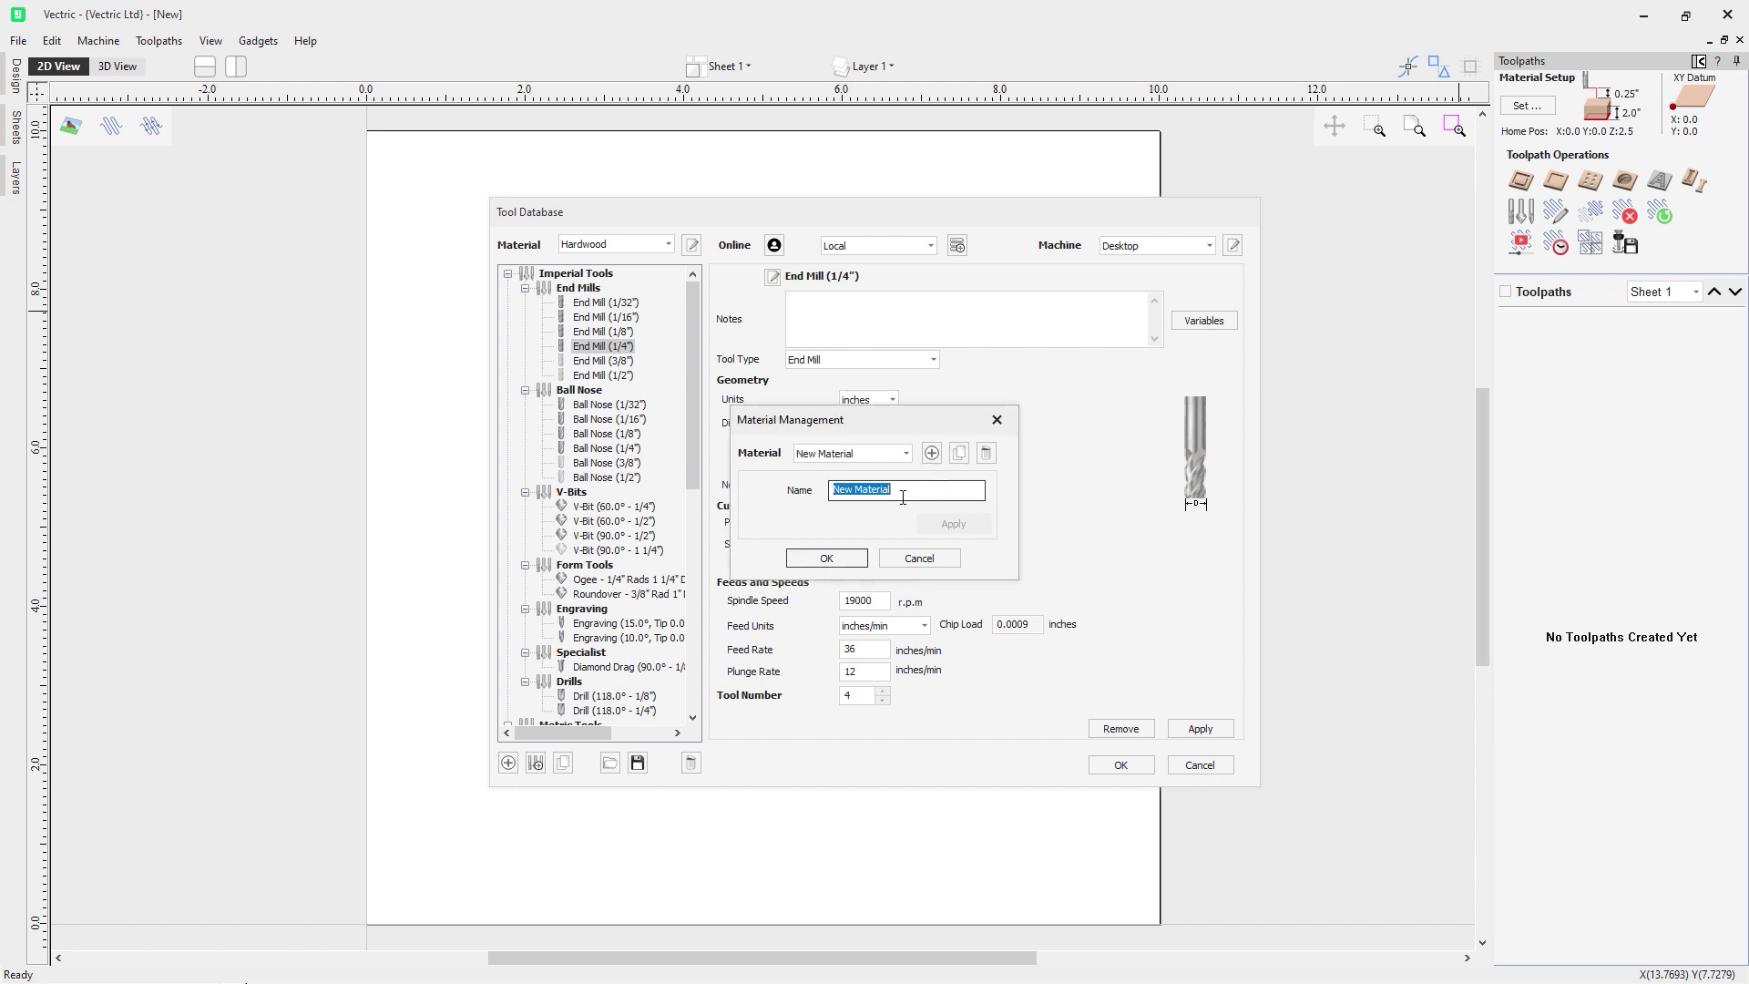
{"action": "type", "text": "Sign Foam"}
{"action": "left_click", "coordinate": [953, 524]}
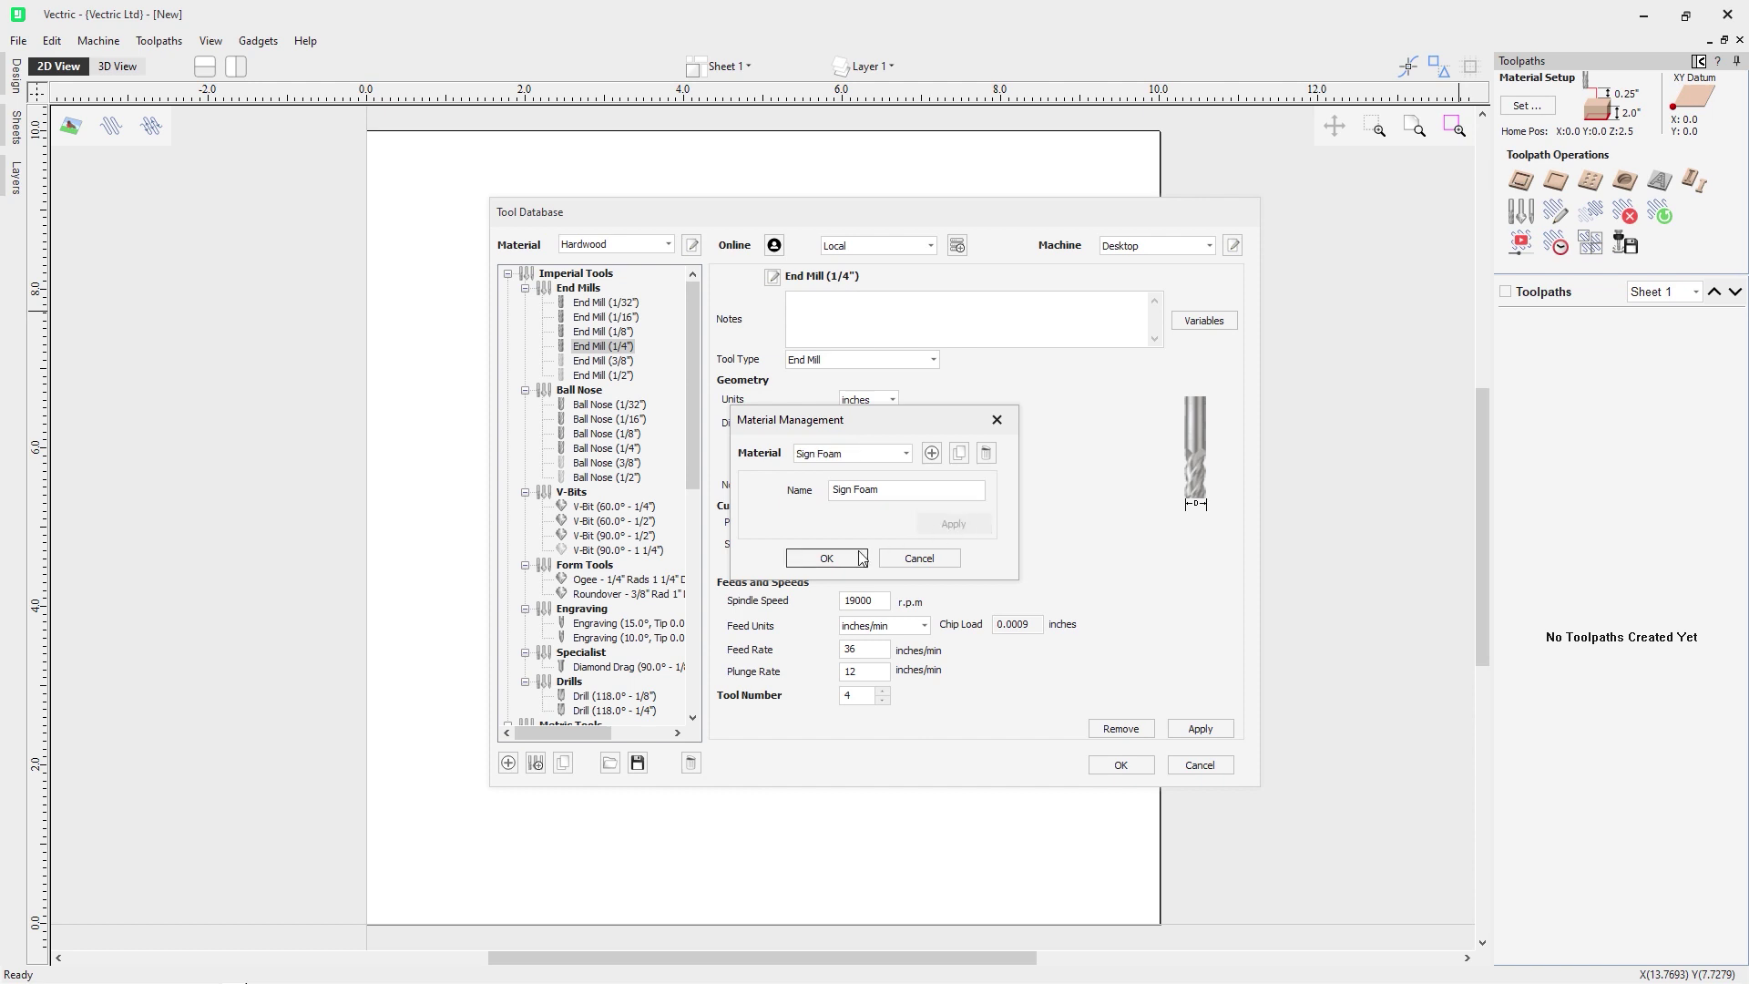
{"action": "left_click", "coordinate": [861, 558]}
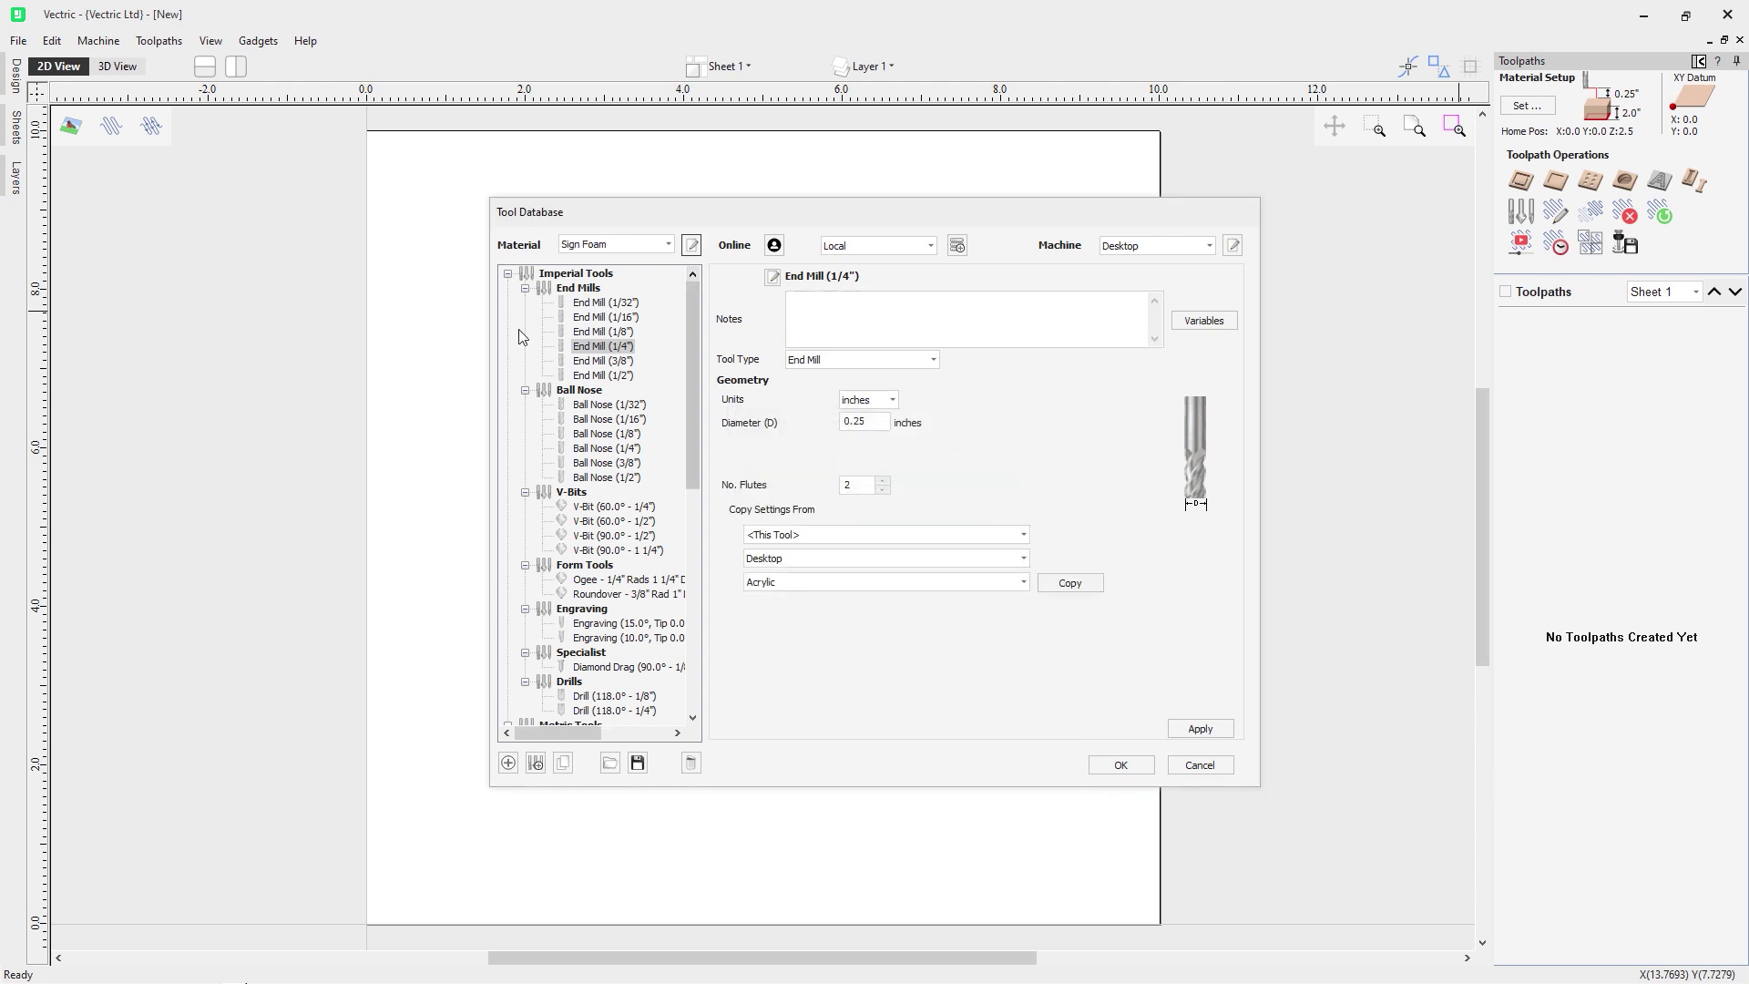
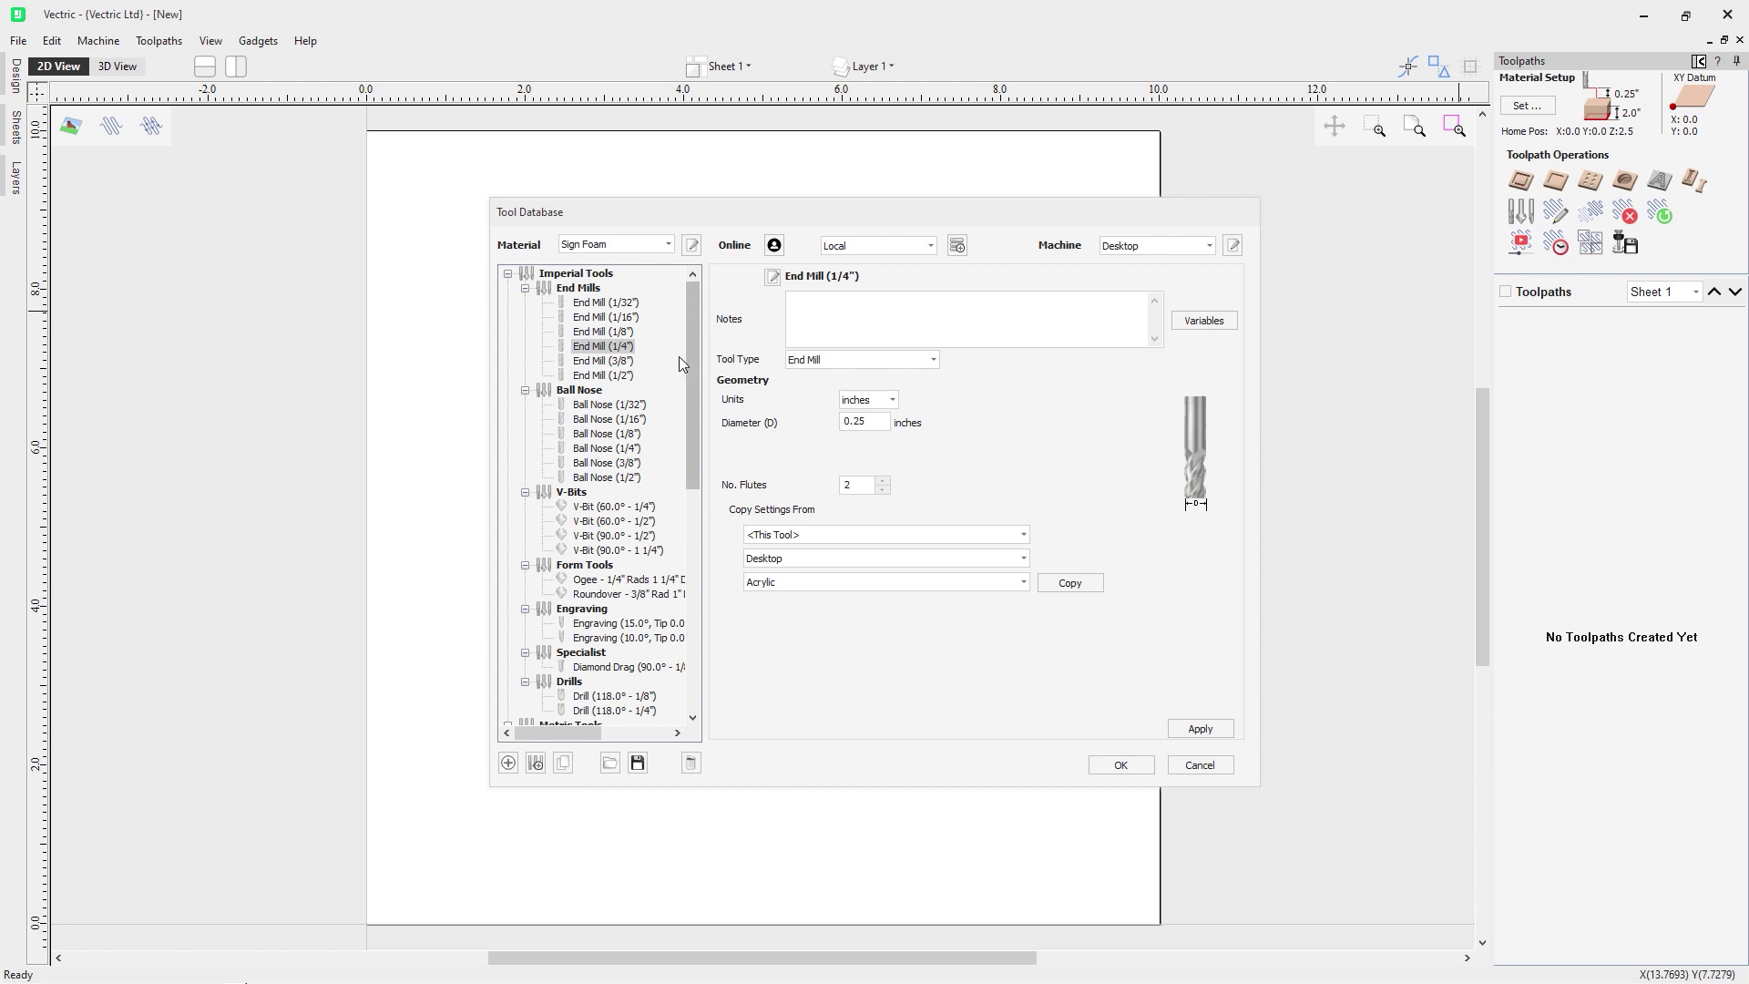
Copy the 1/4" end mill's own Desktop Hardwood cutting settings into its Sign Foam data
{"action": "left_click", "coordinate": [616, 351]}
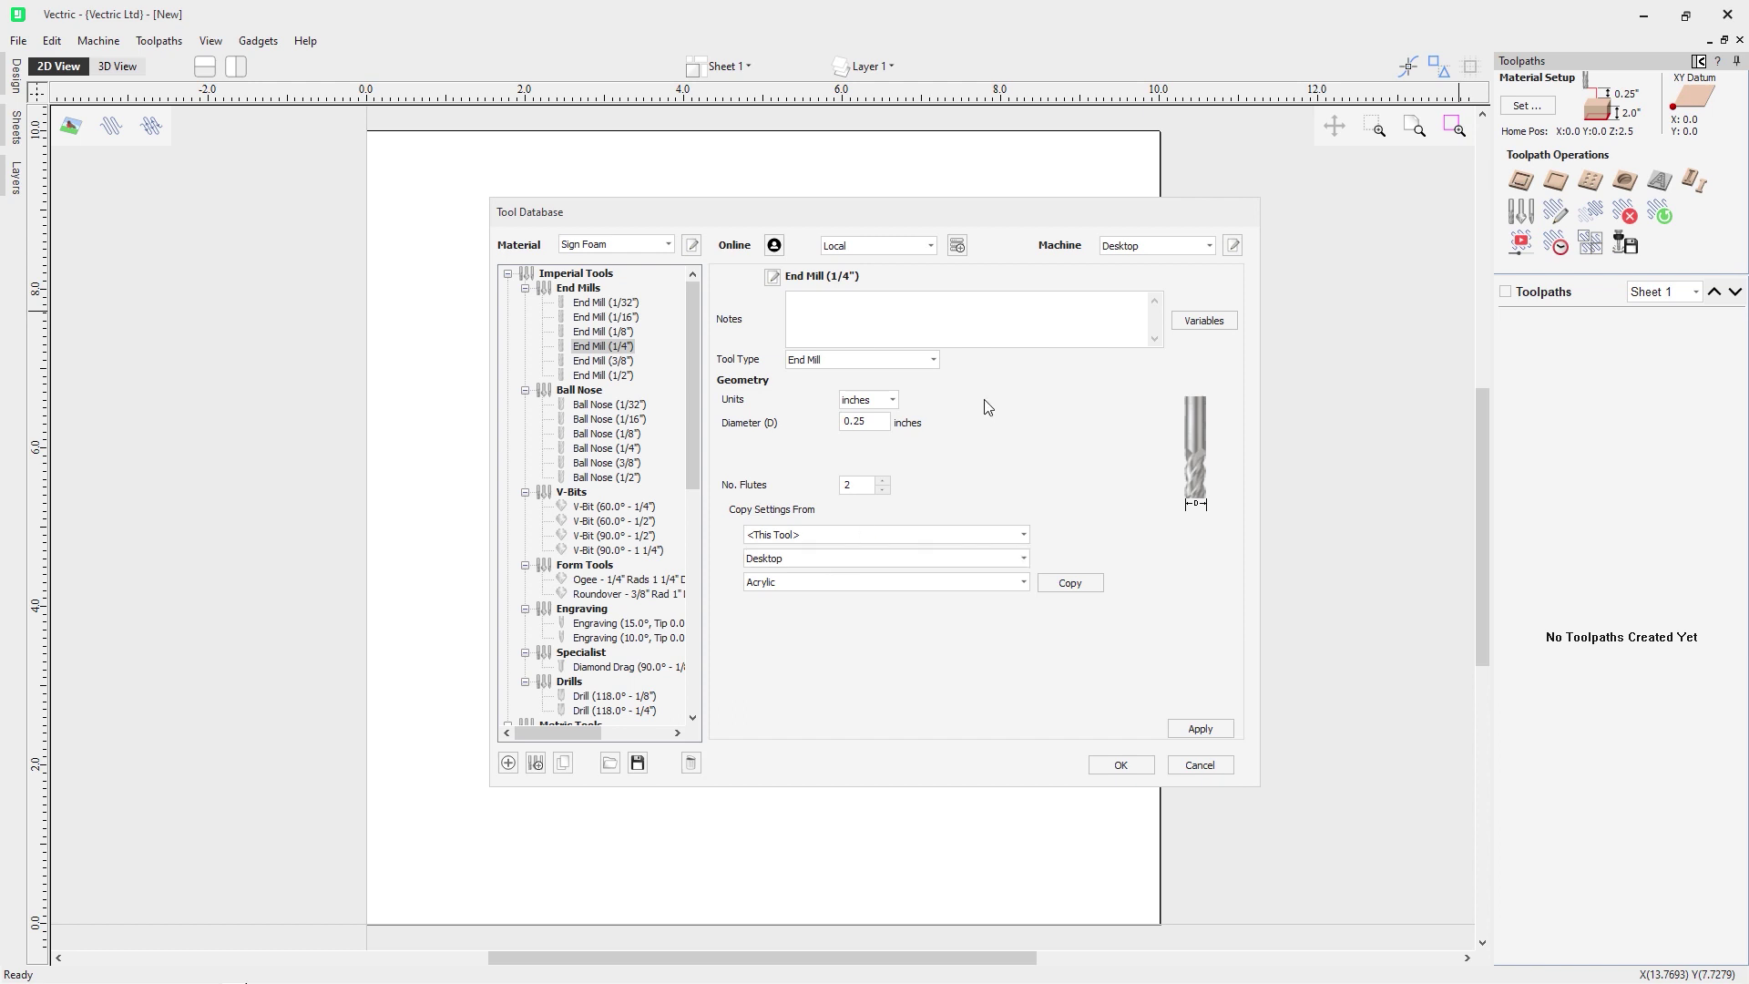
{"action": "left_click", "coordinate": [948, 589]}
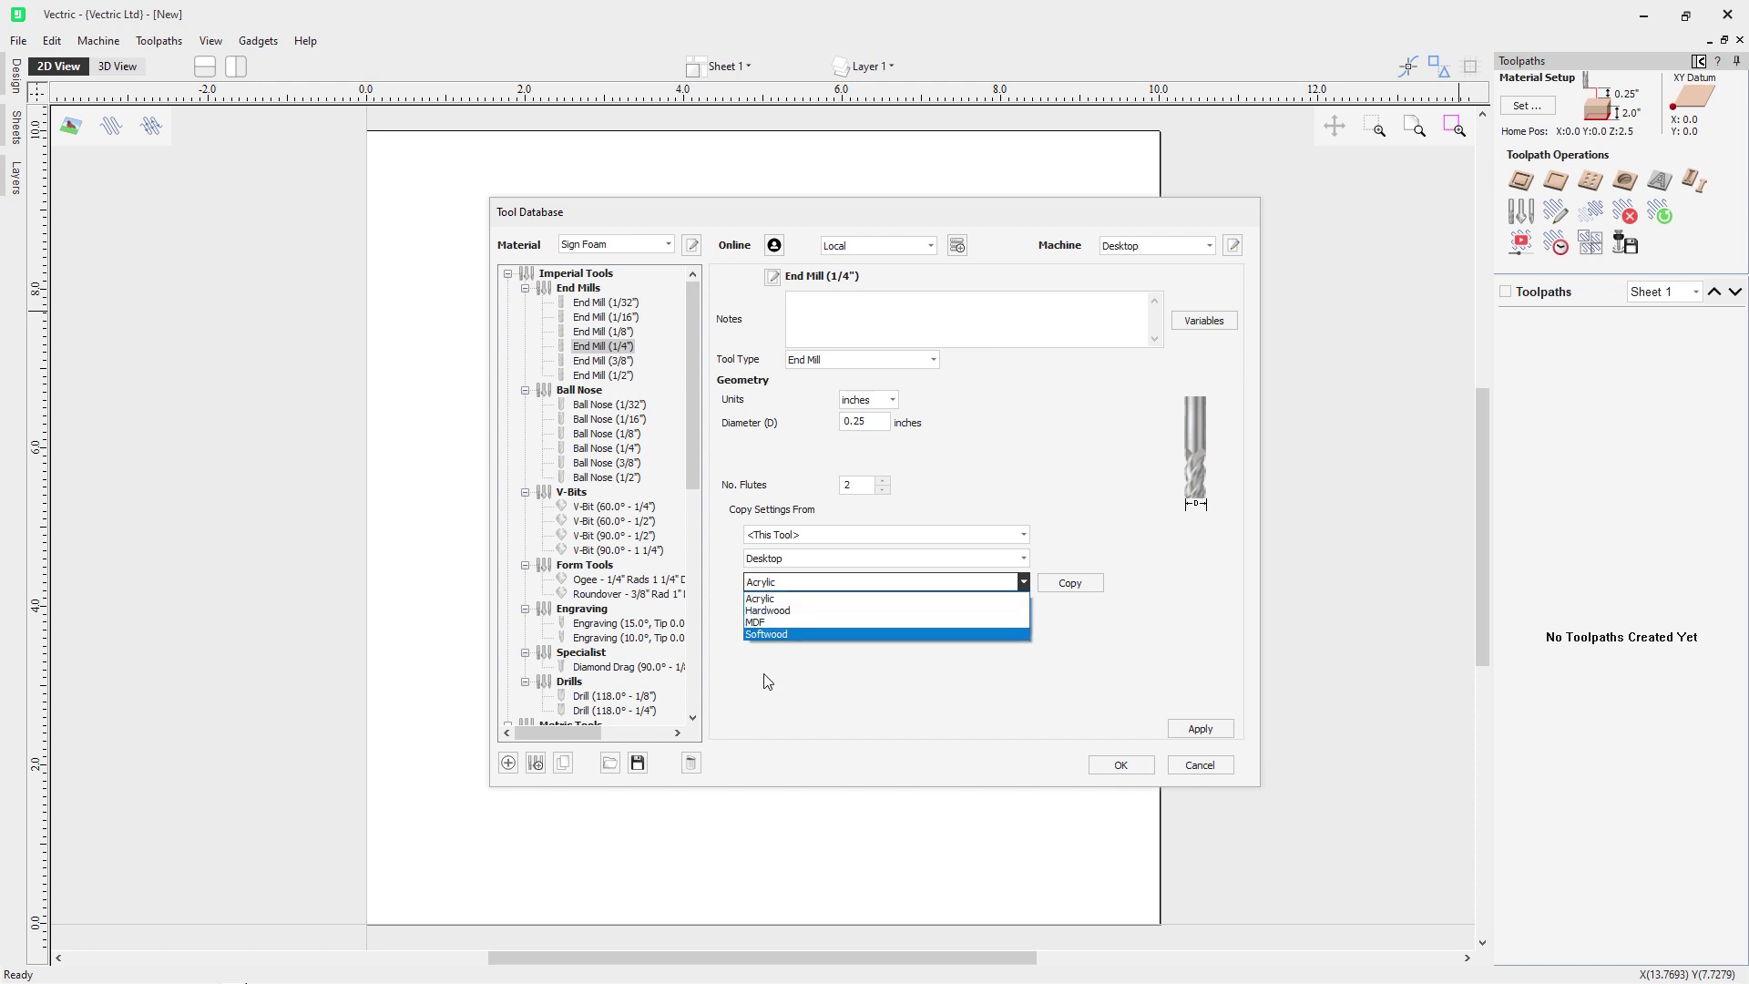
{"action": "left_click", "coordinate": [787, 610]}
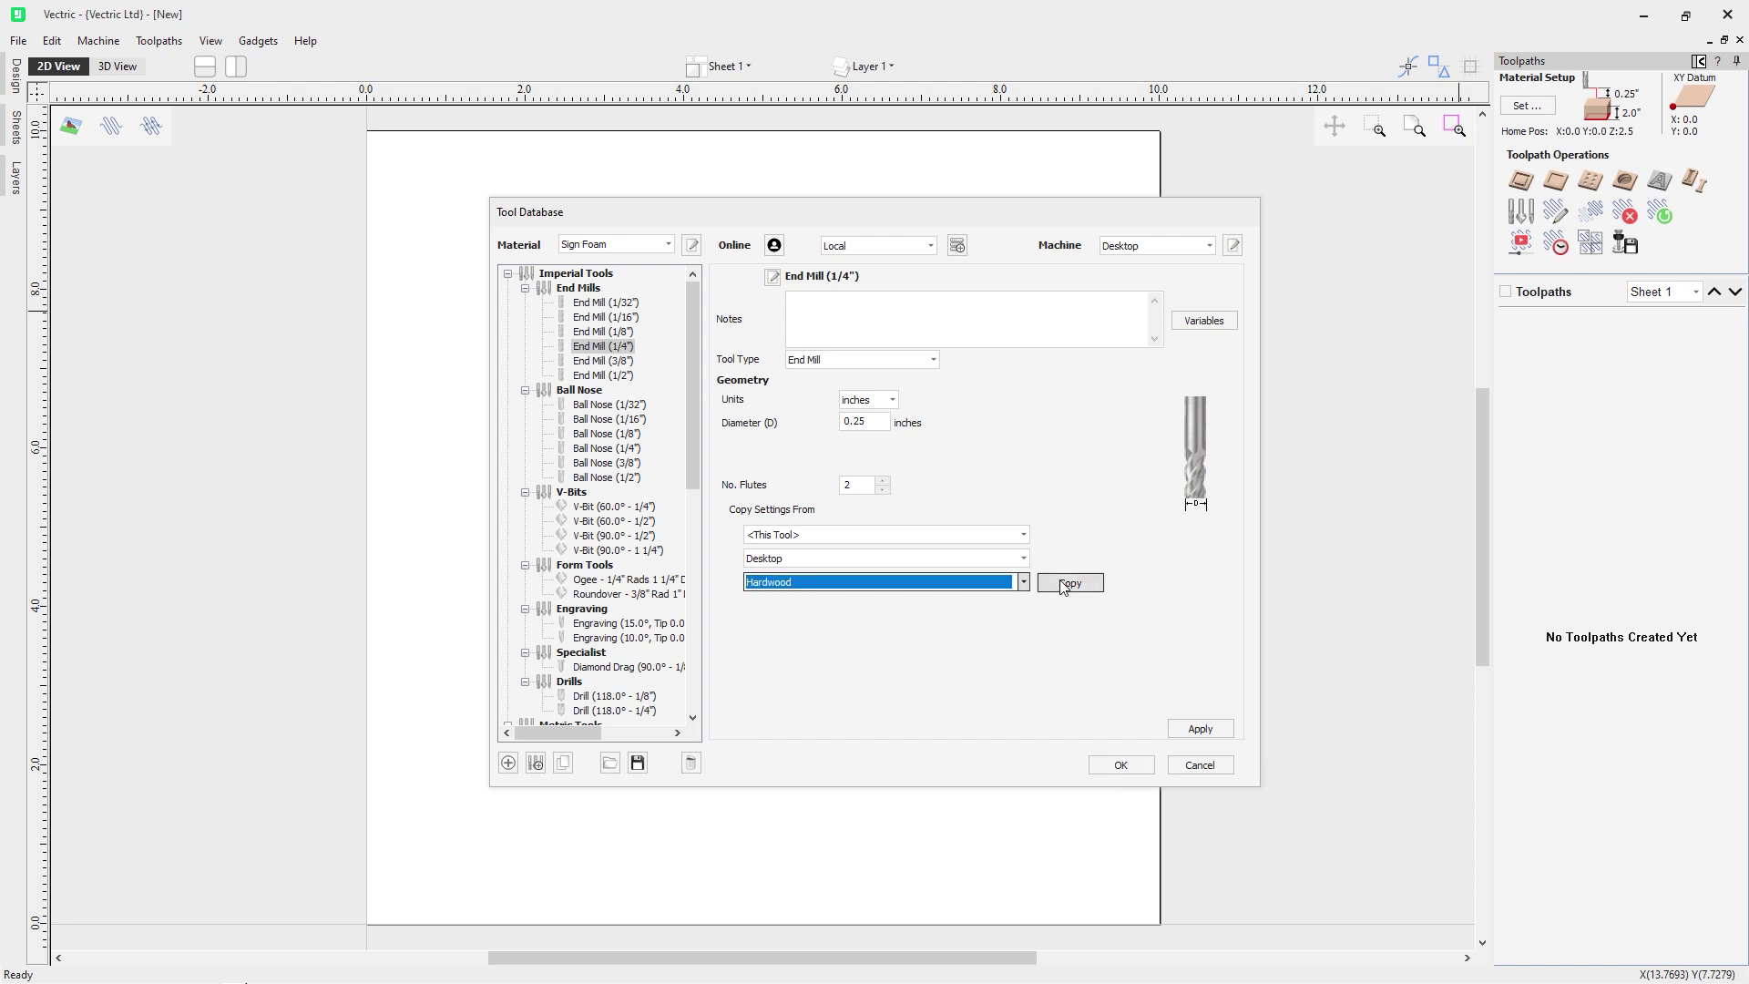
{"action": "left_click", "coordinate": [1070, 582]}
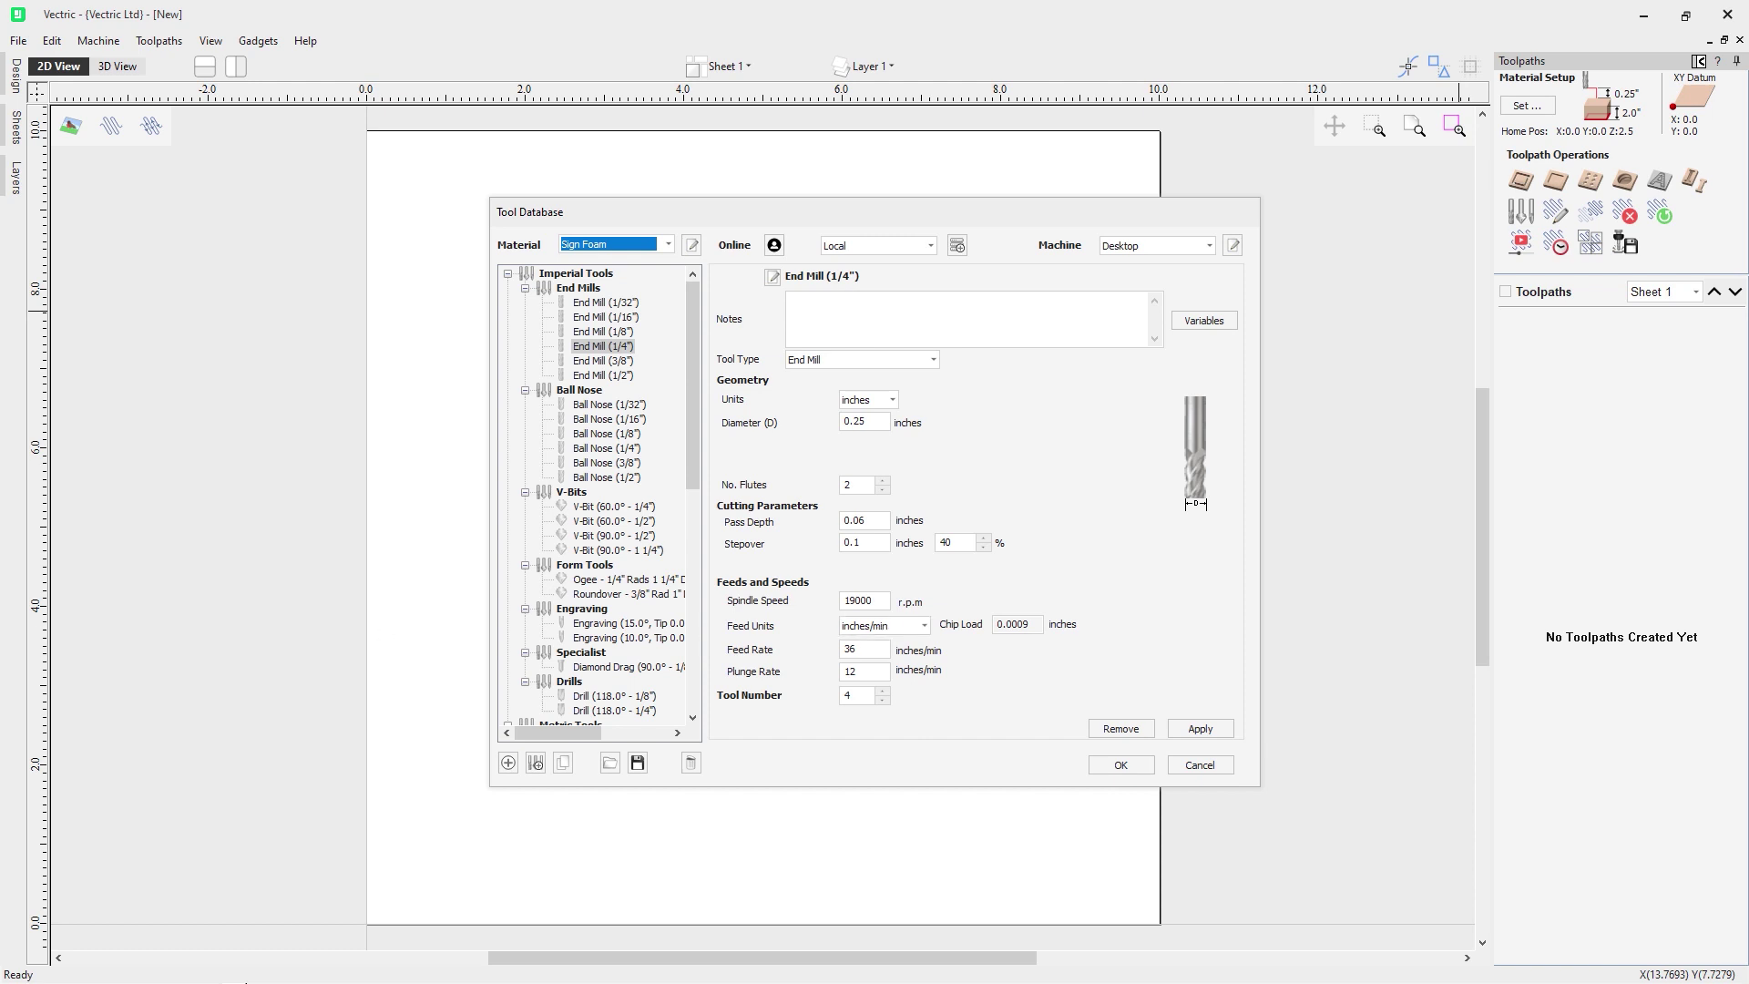
Set the 1/4" end mill's Sign Foam spindle speed to 18000 r.p.m, feed rate to 100 and plunge rate to 40 inches/min, and apply
{"action": "left_click", "coordinate": [857, 601]}
{"action": "key", "text": "BackSpace"}
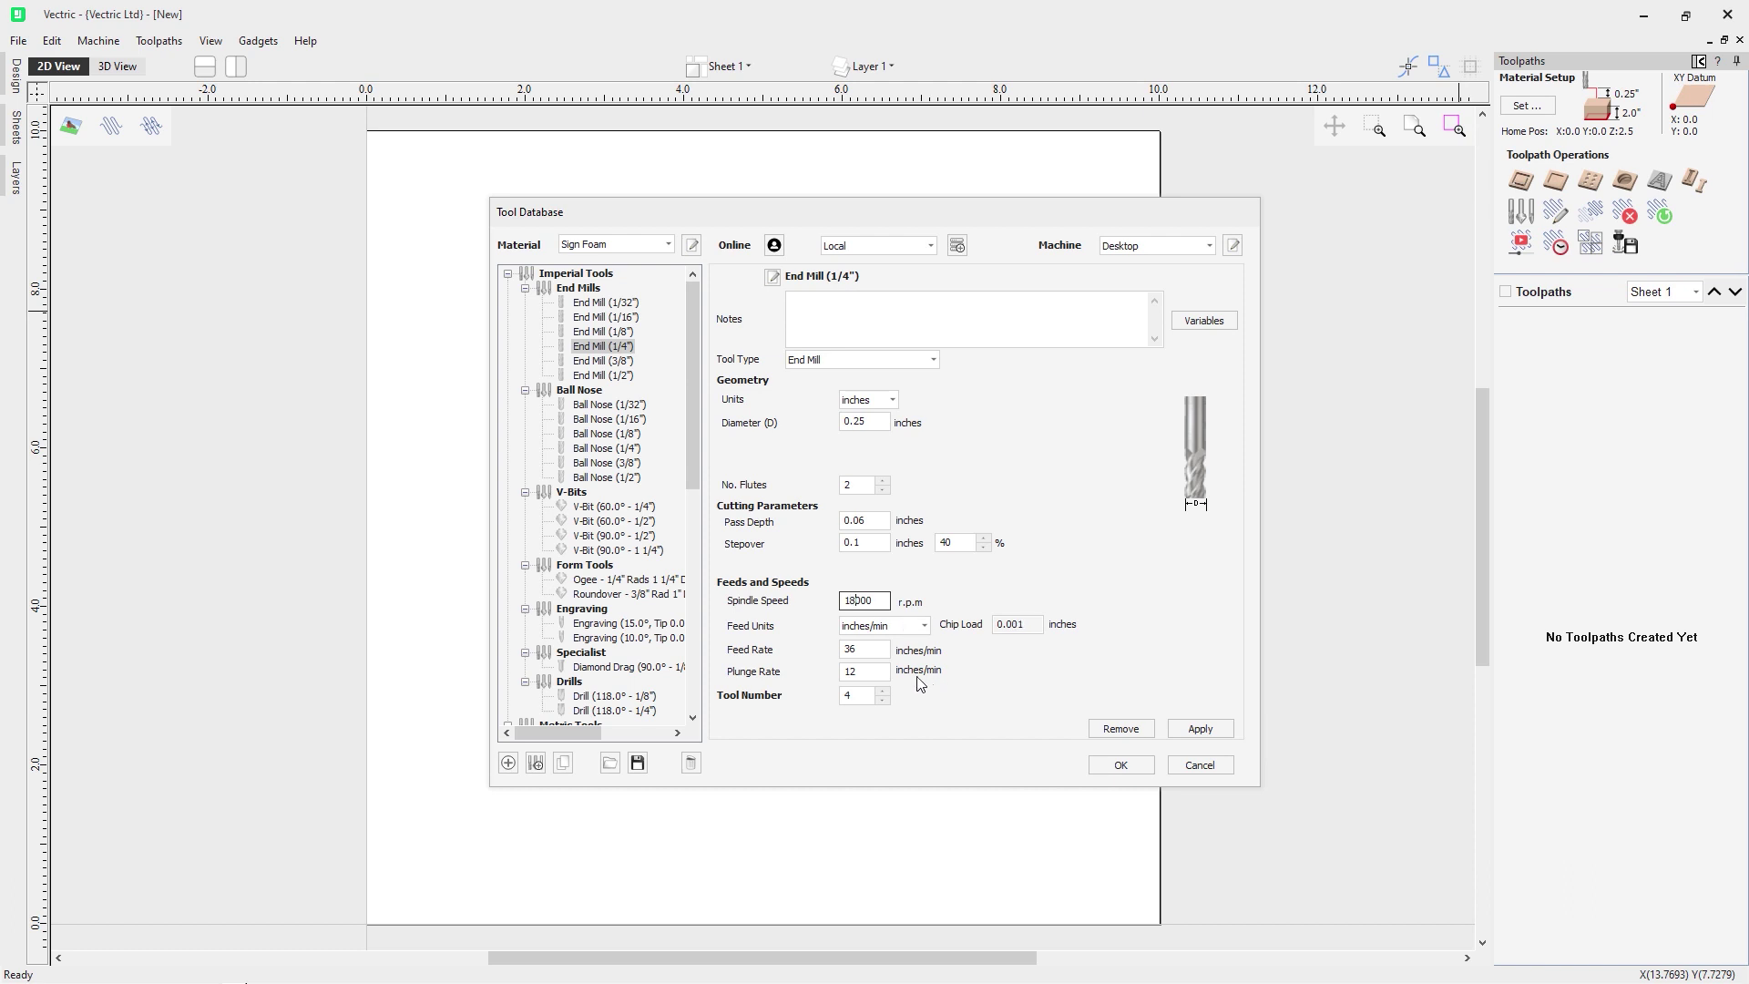
{"action": "left_click", "coordinate": [864, 648]}
{"action": "type", "text": "100"}
{"action": "left_click", "coordinate": [879, 672]}
{"action": "type", "text": "40"}
{"action": "left_click", "coordinate": [1200, 728]}
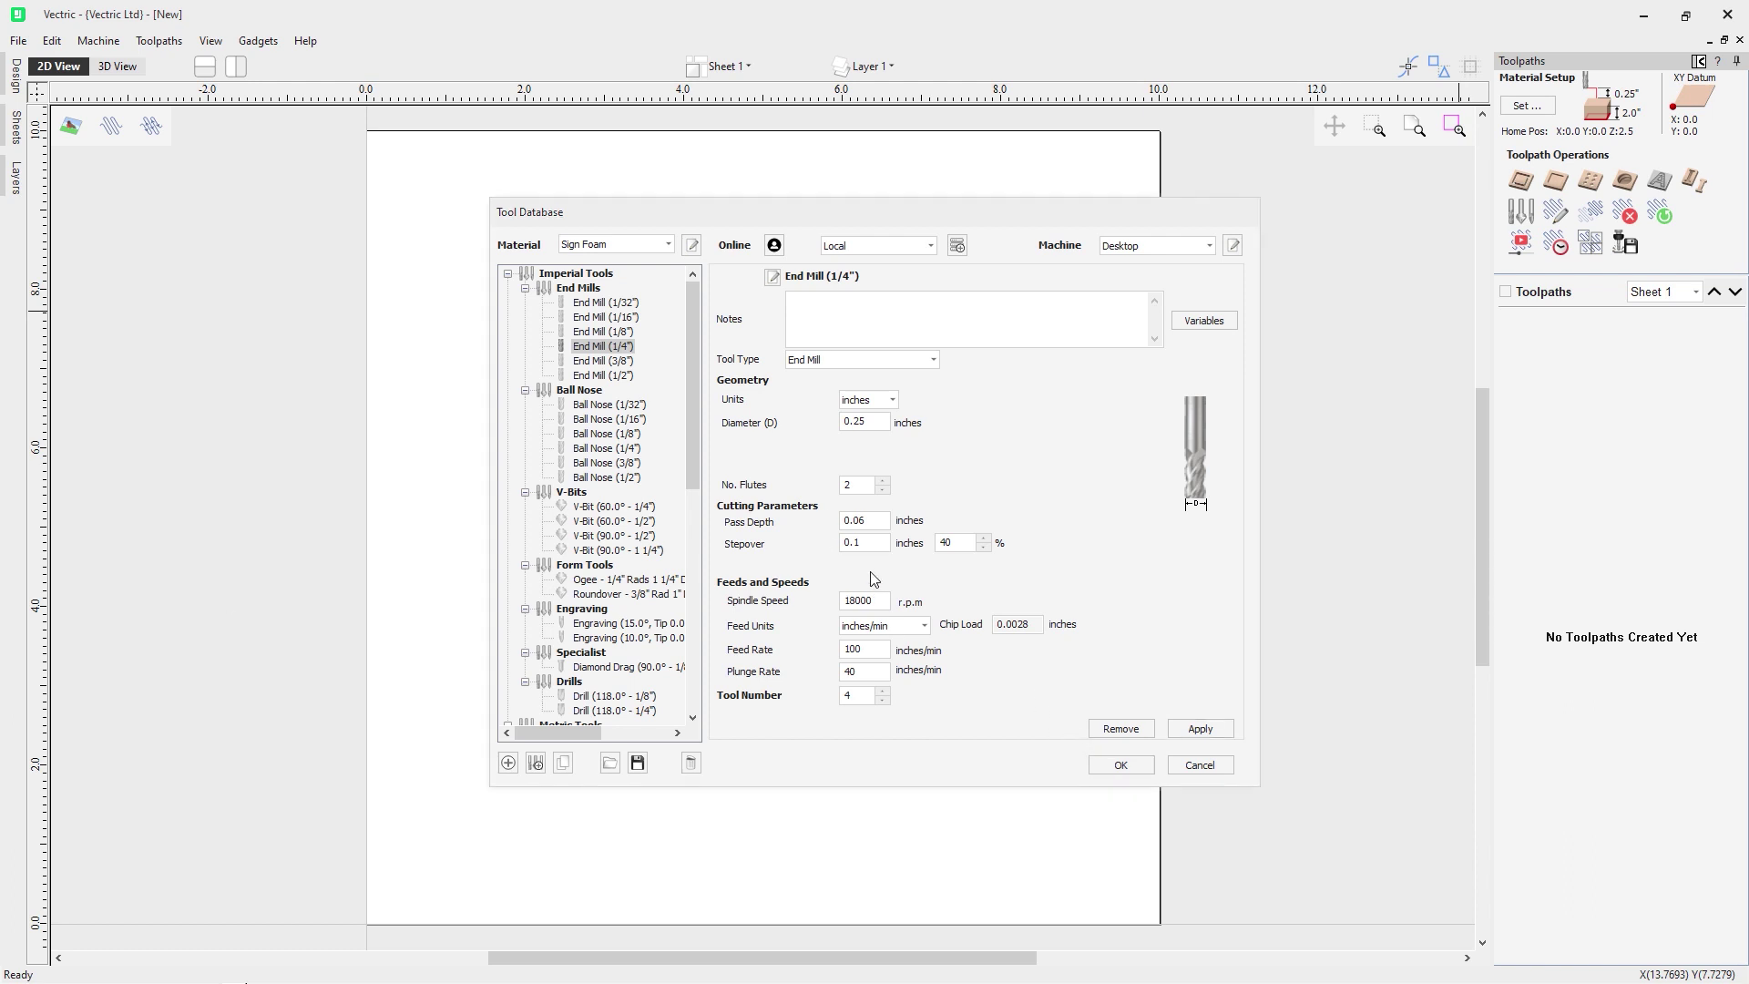
Hide the unset tools and compare the tool lists for Hardwood and Sign Foam
{"action": "right_click", "coordinate": [593, 350]}
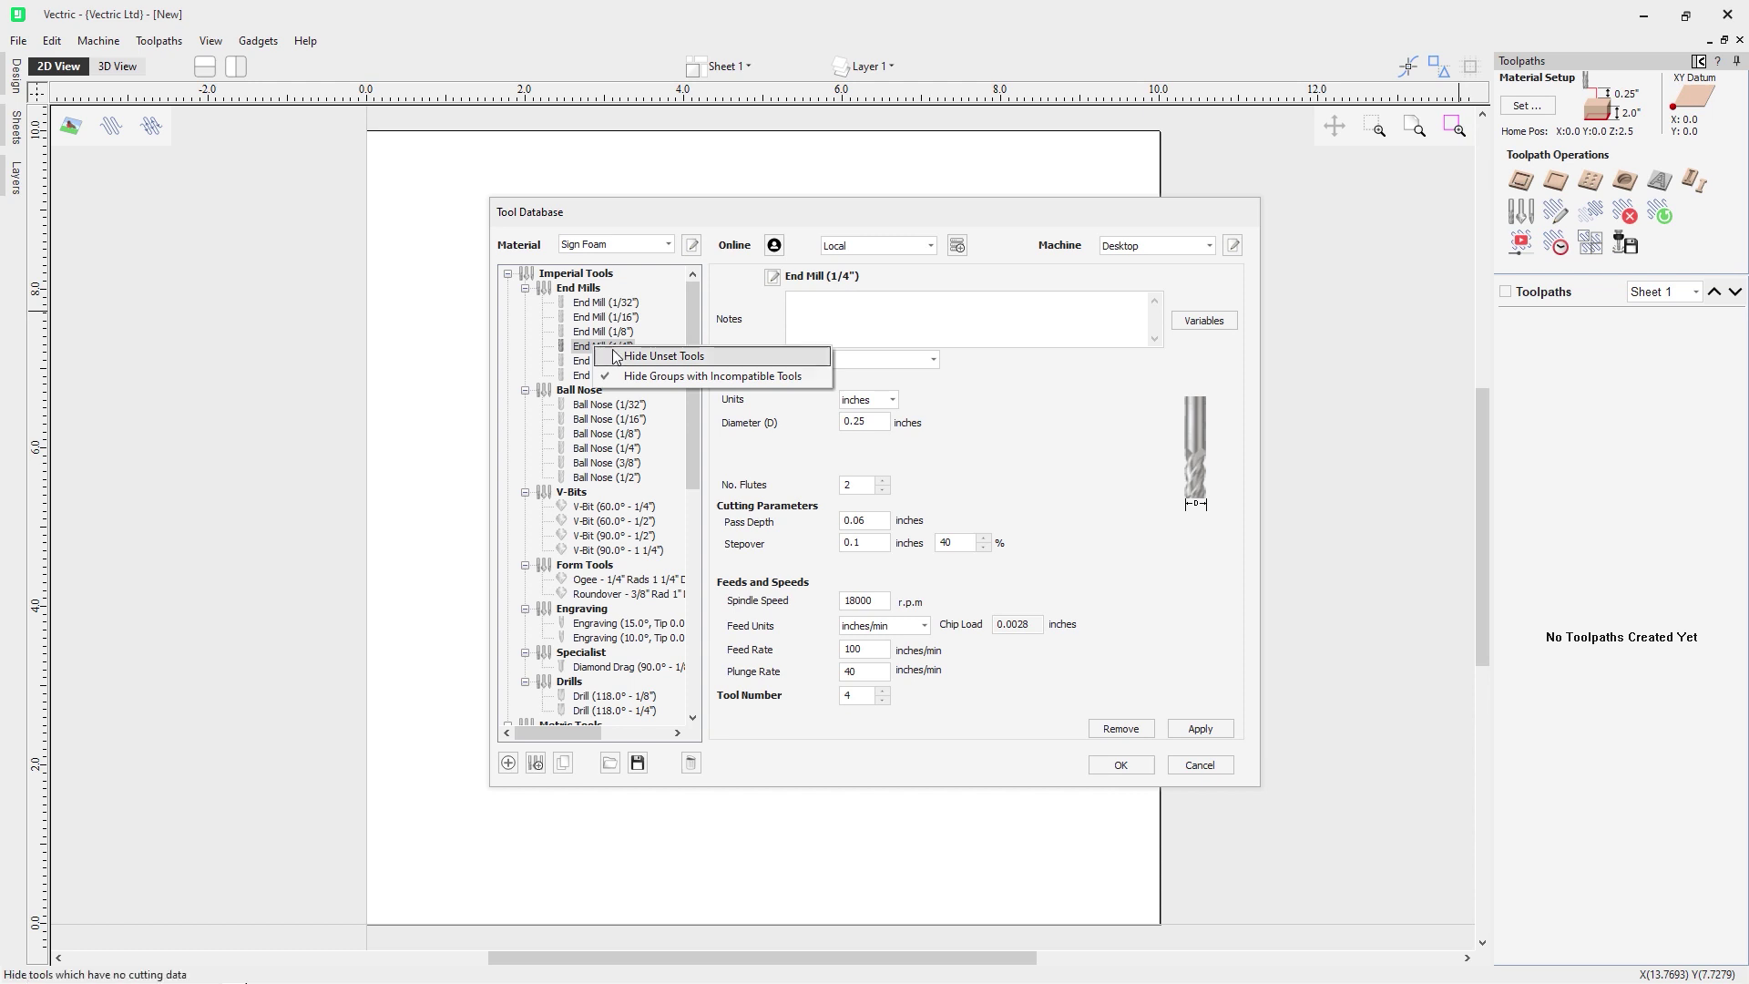
{"action": "left_click", "coordinate": [713, 358]}
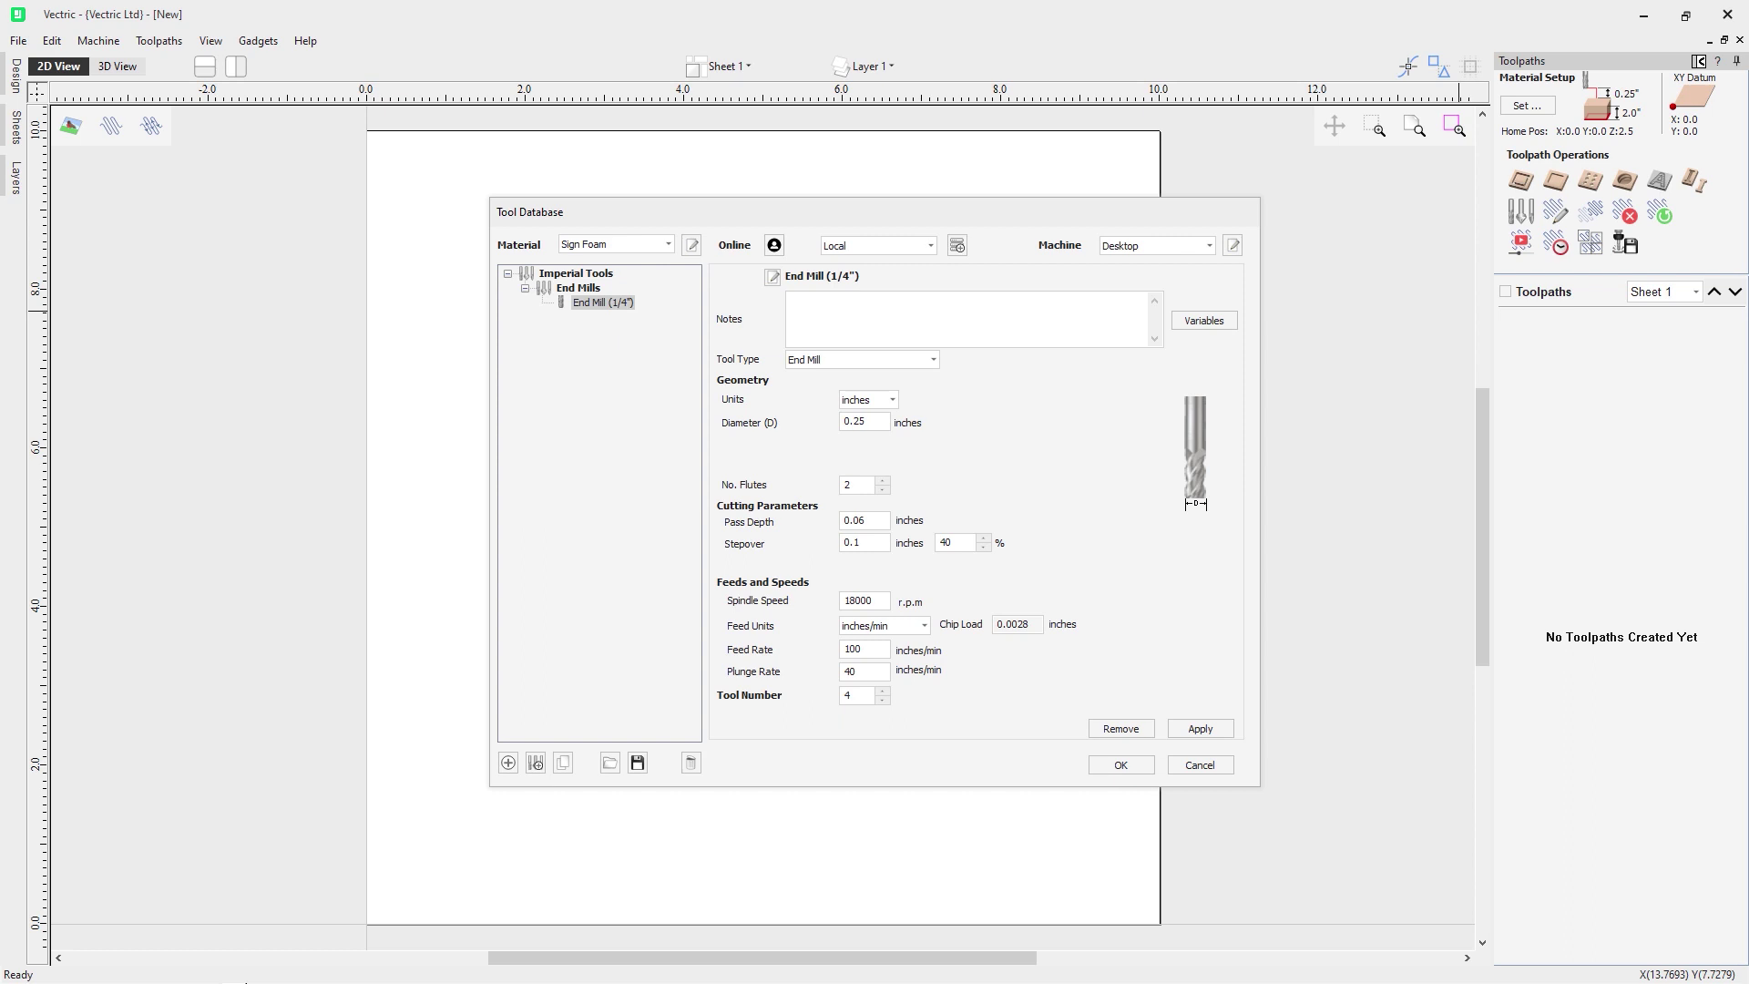
{"action": "left_click", "coordinate": [668, 244]}
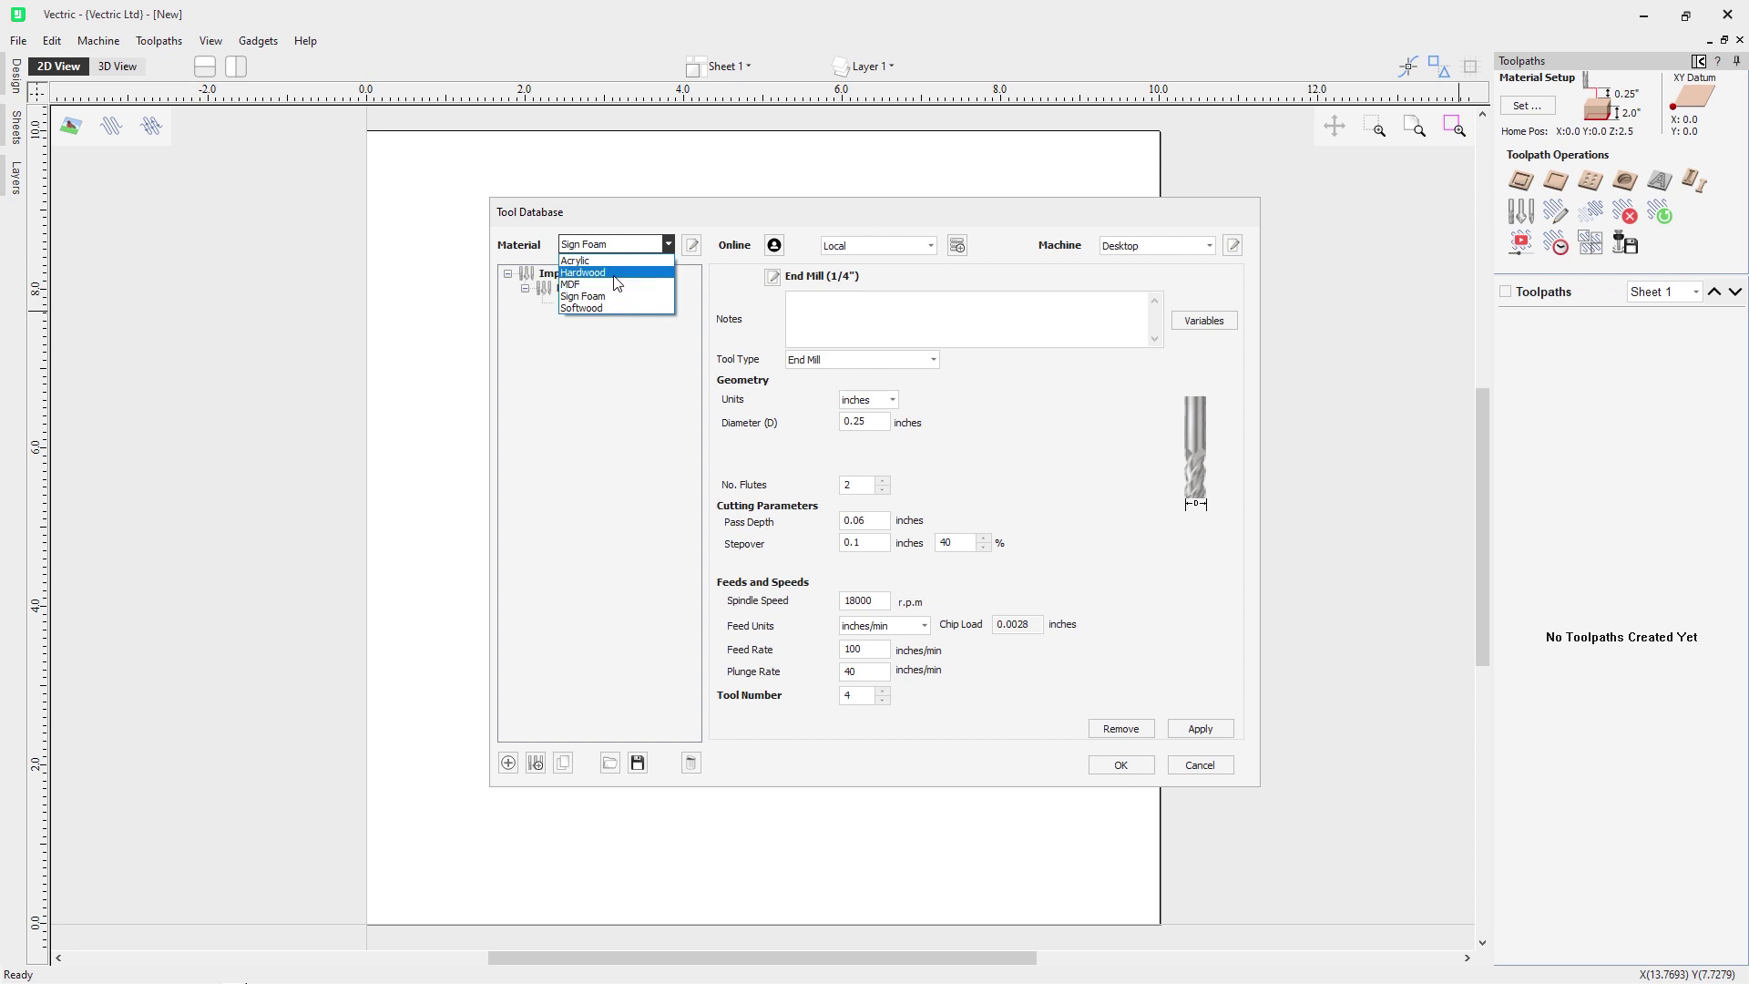
{"action": "left_click", "coordinate": [638, 272]}
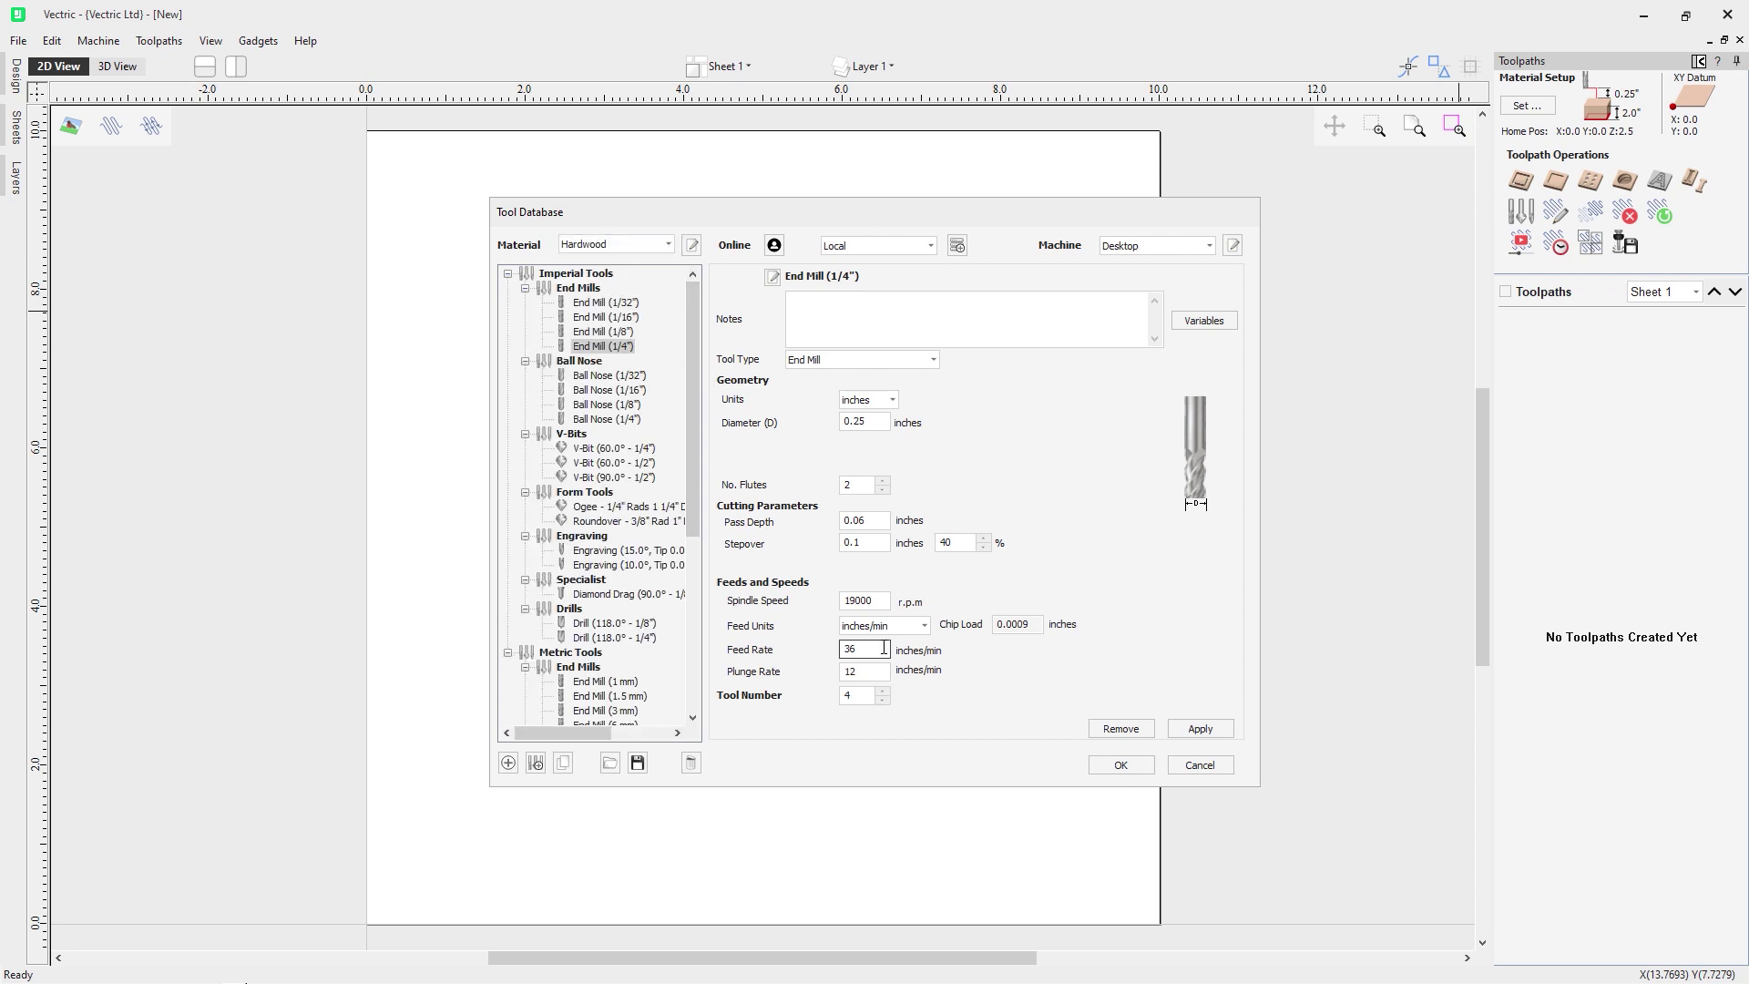
{"action": "left_click", "coordinate": [667, 245]}
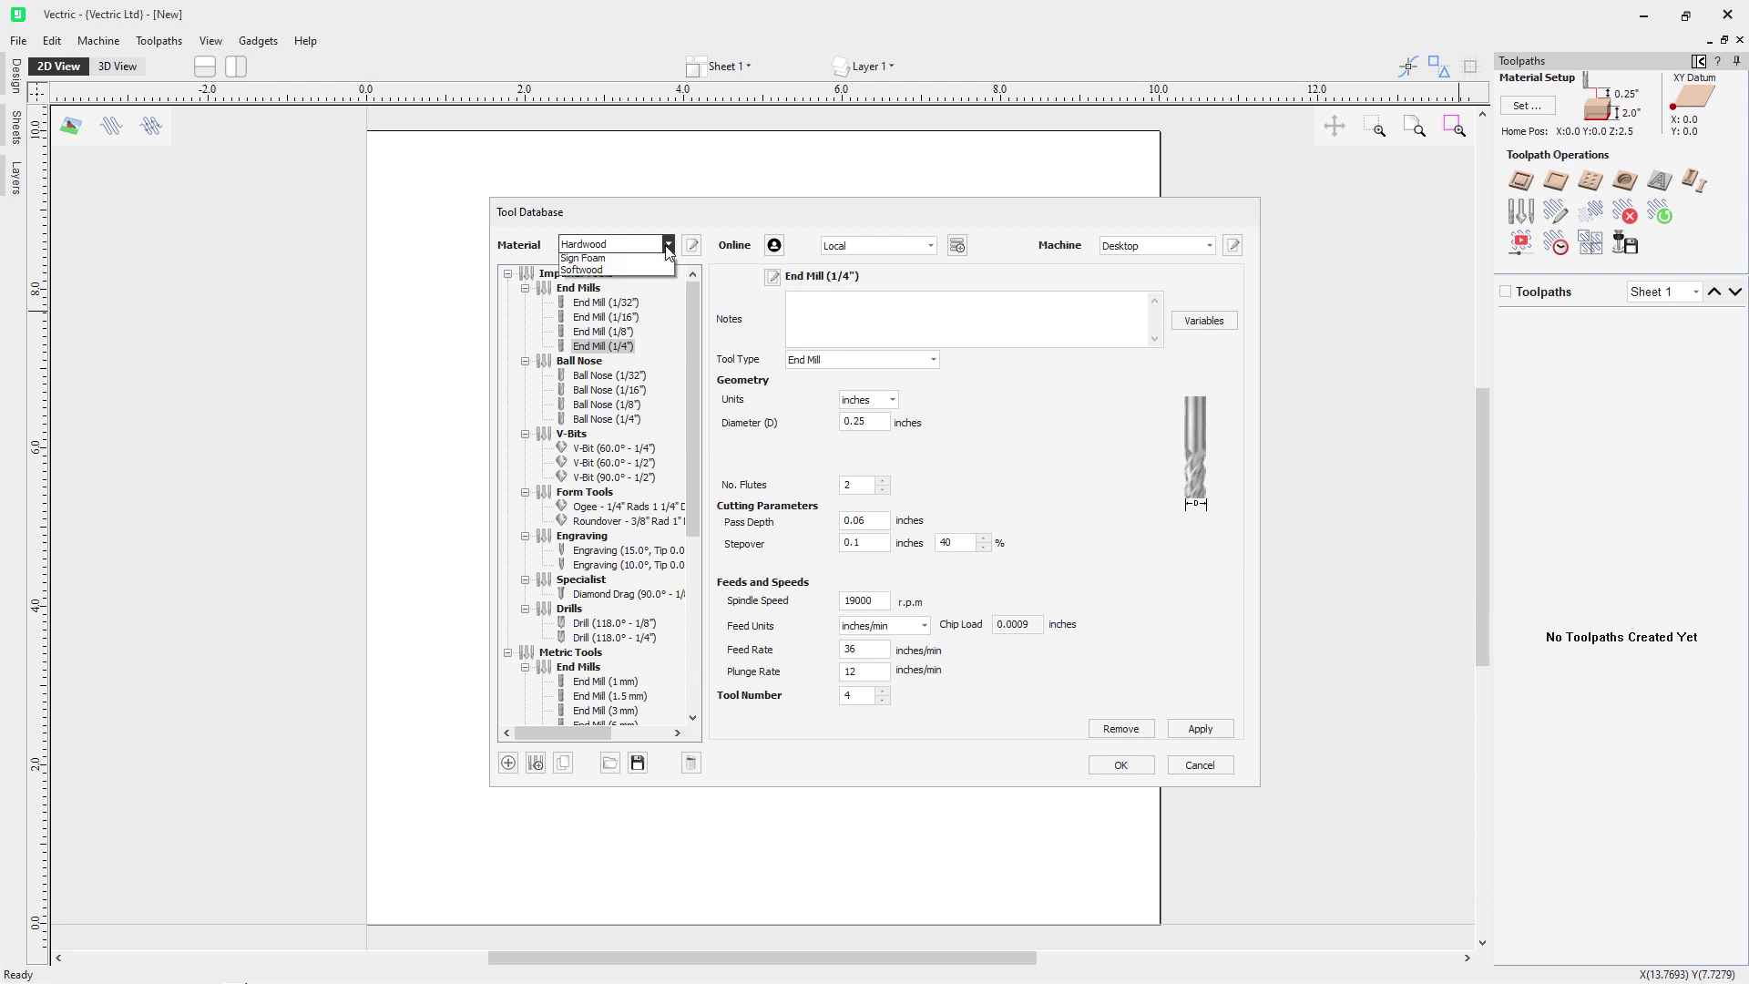
{"action": "left_click", "coordinate": [592, 336]}
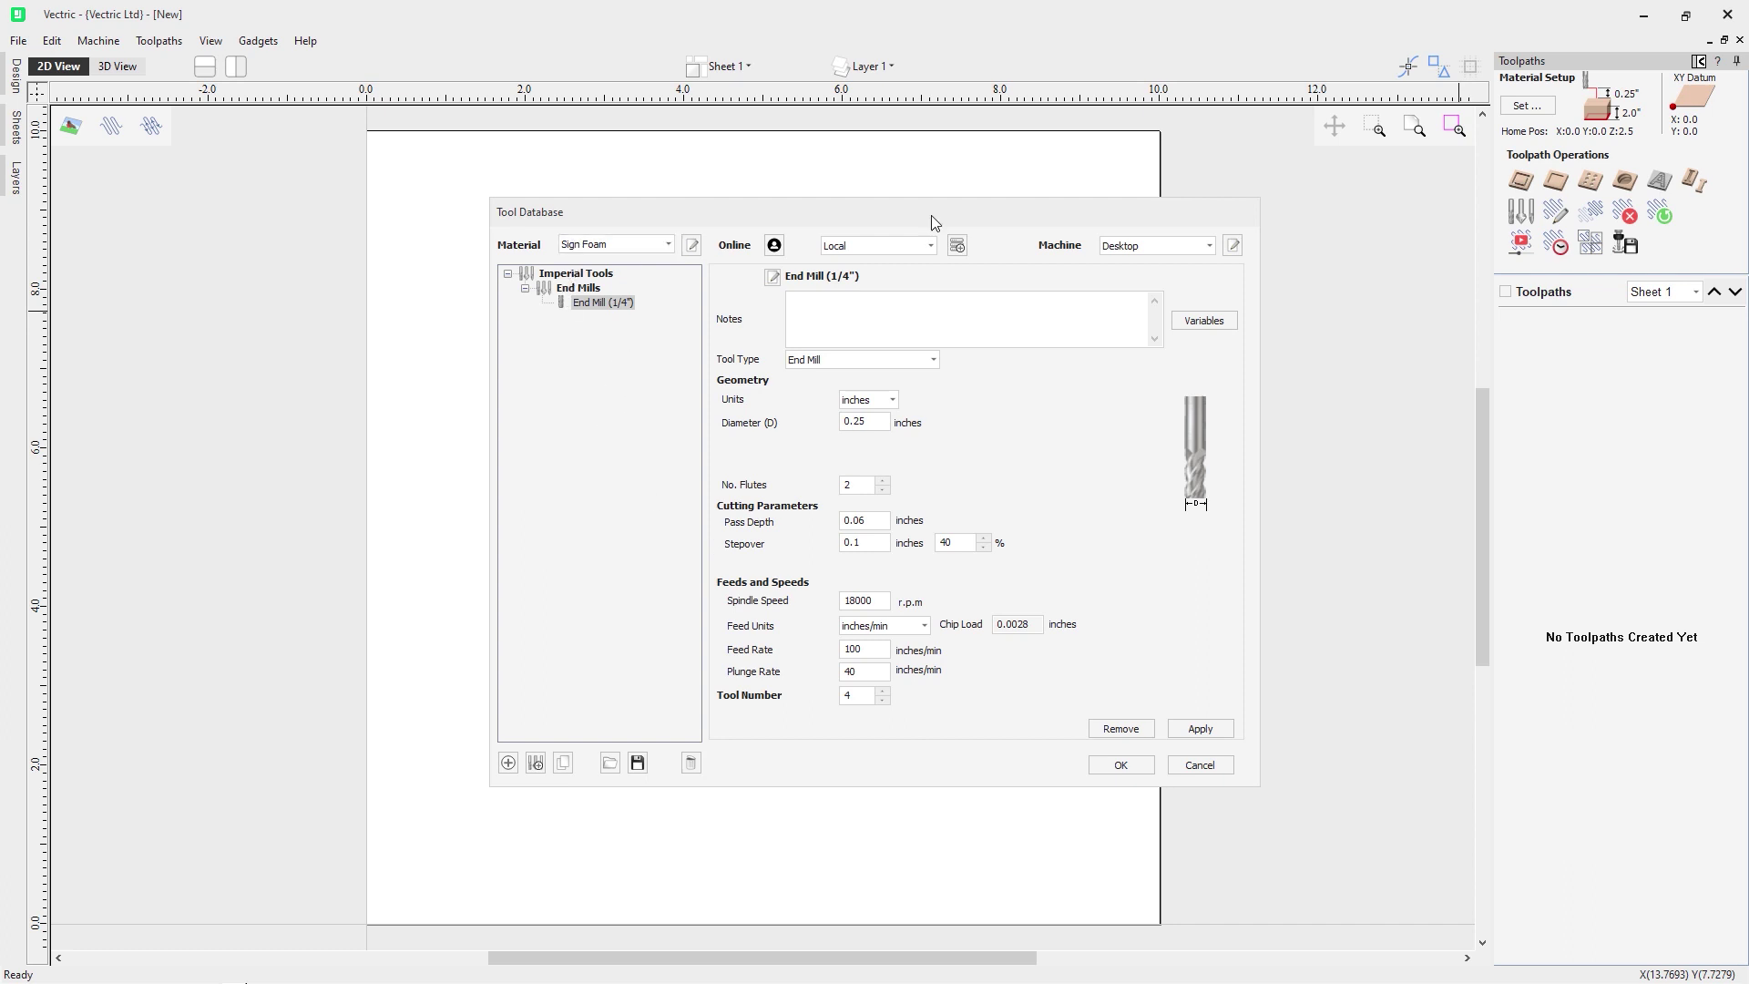
Check the Sign Foam tool list for the Large machine, return to Desktop and show the unset tools again
{"action": "left_click", "coordinate": [1140, 245]}
{"action": "left_click", "coordinate": [1136, 289]}
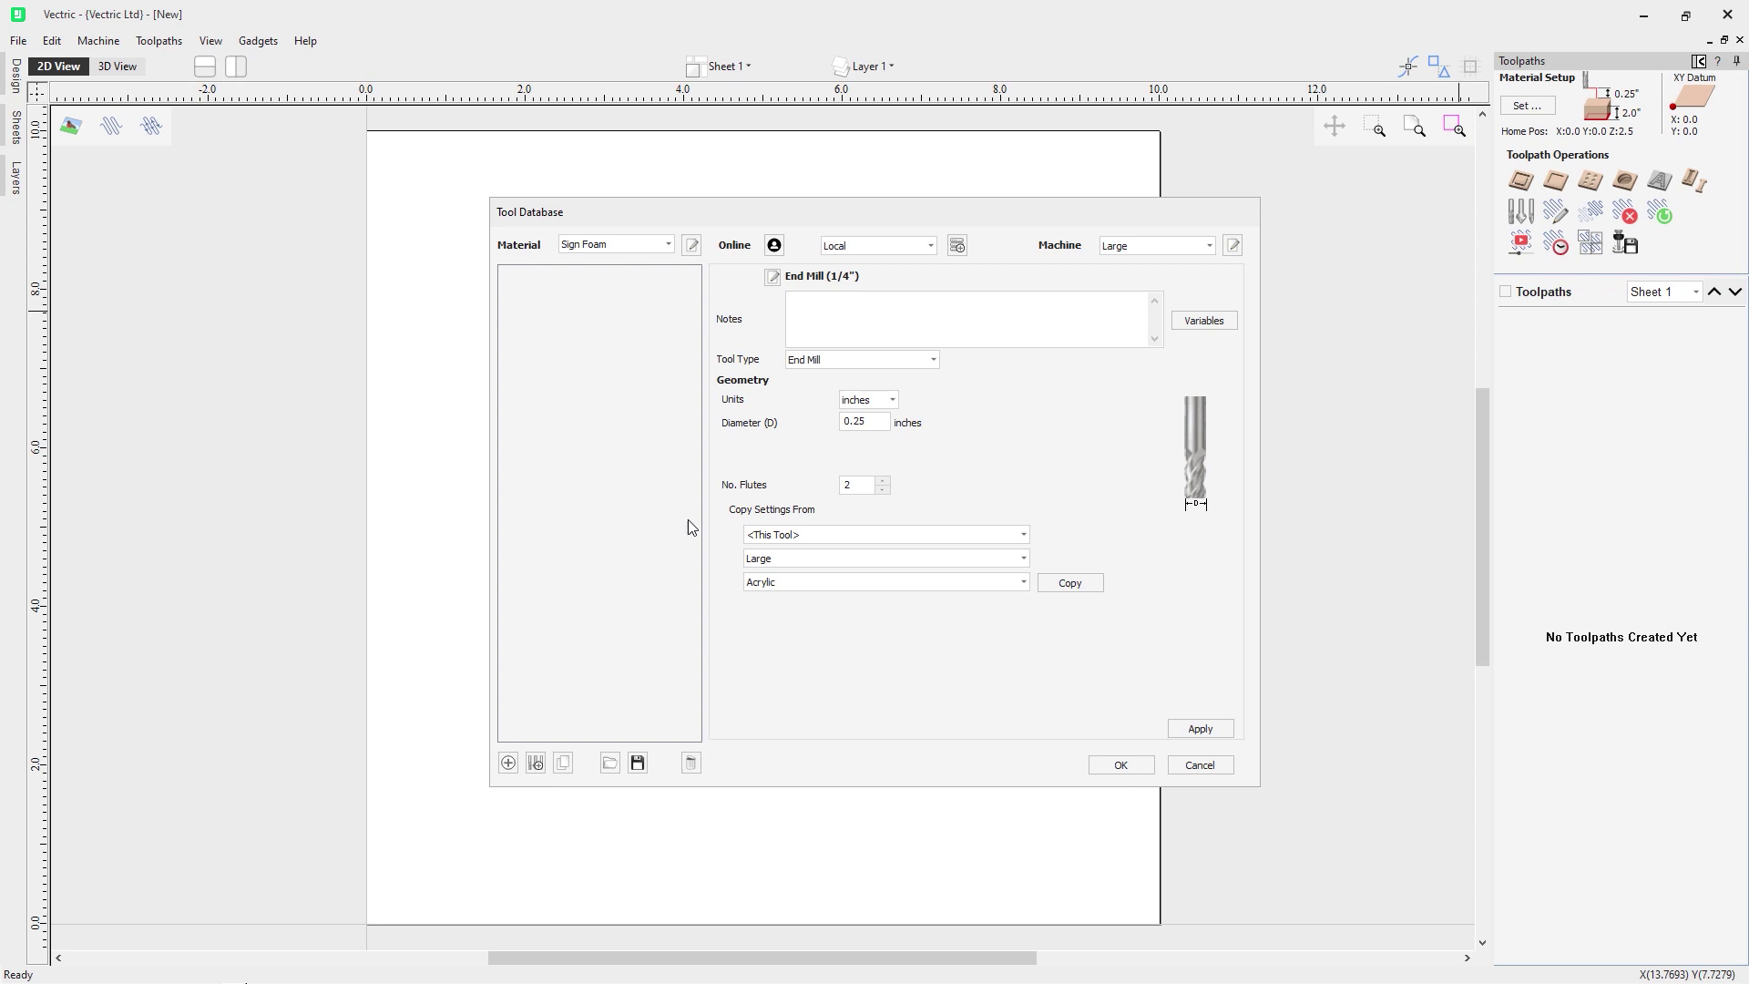
{"action": "left_click", "coordinate": [1170, 247]}
{"action": "left_click", "coordinate": [1162, 274]}
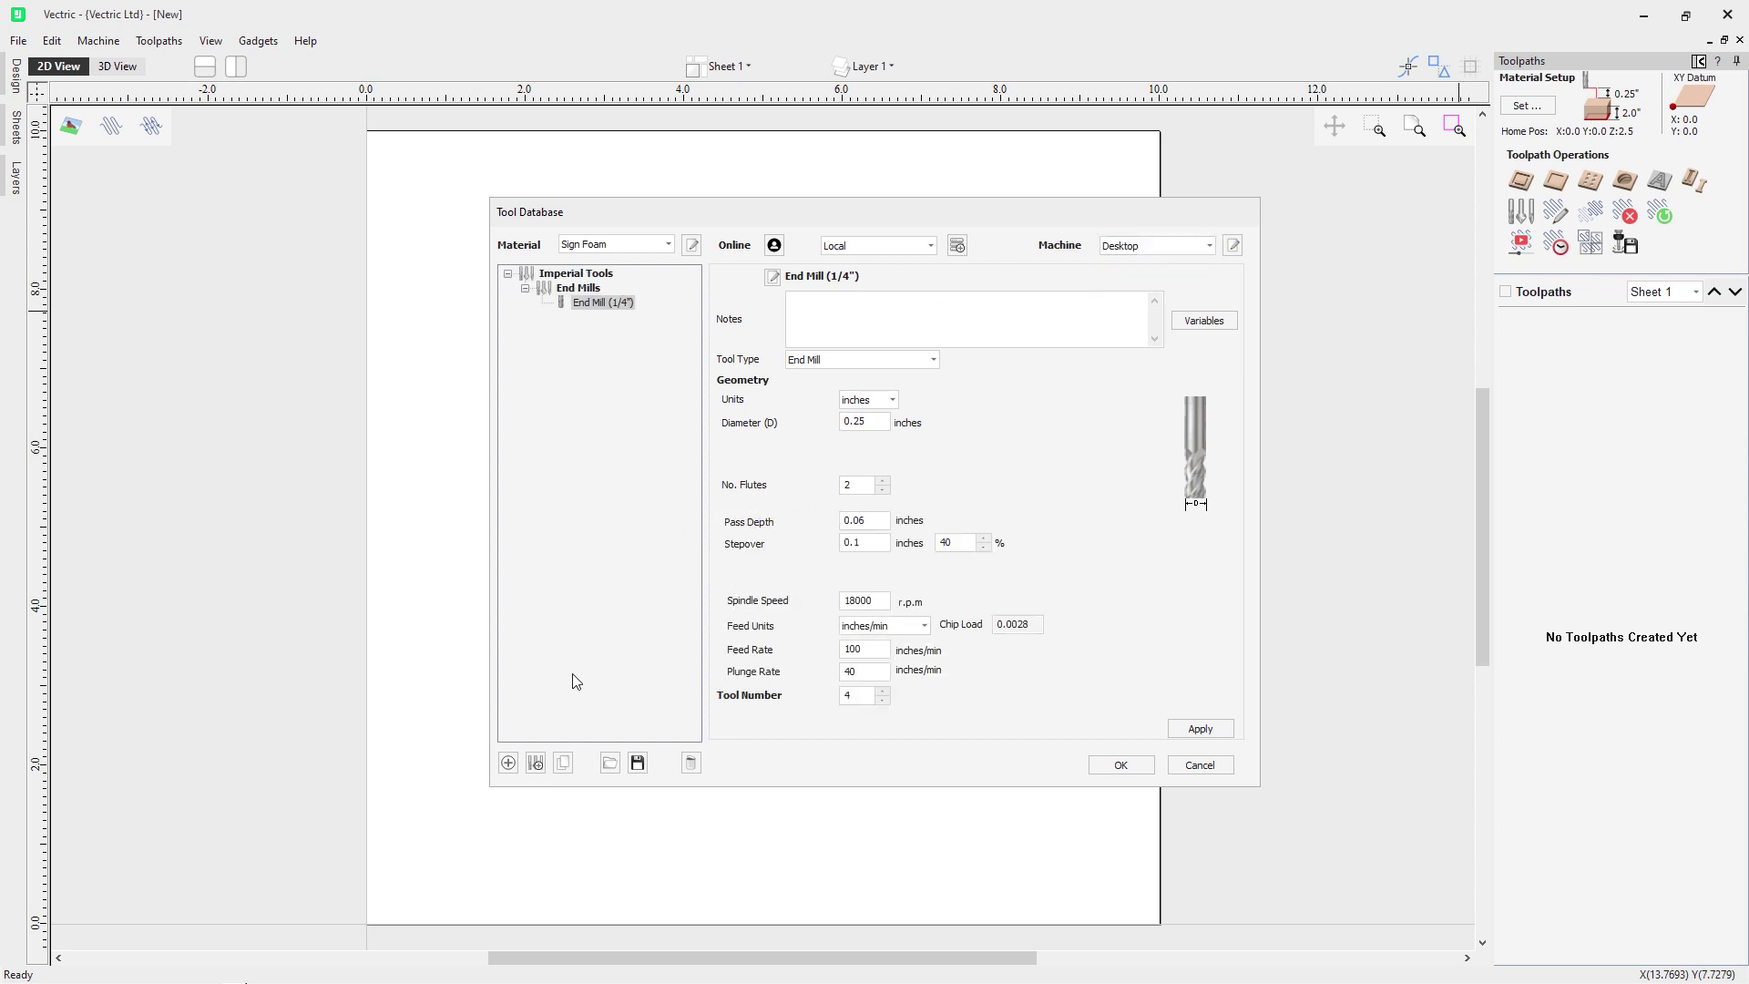
{"action": "right_click", "coordinate": [583, 359]}
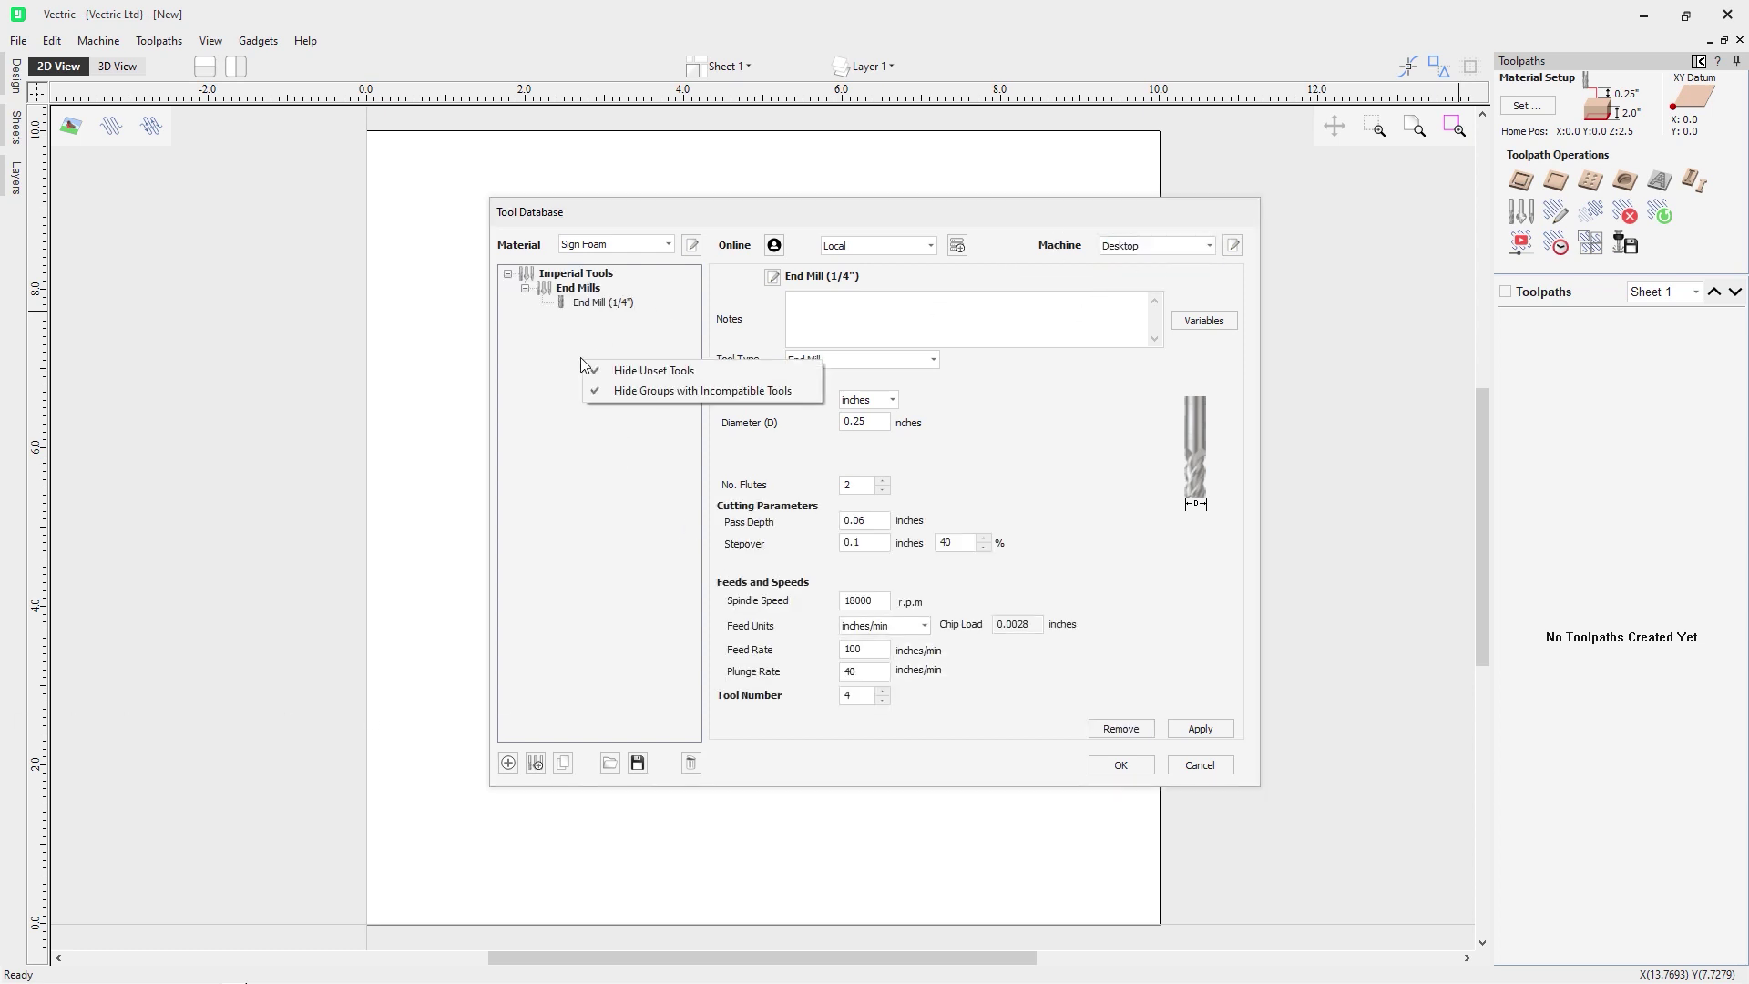
{"action": "left_click", "coordinate": [640, 371]}
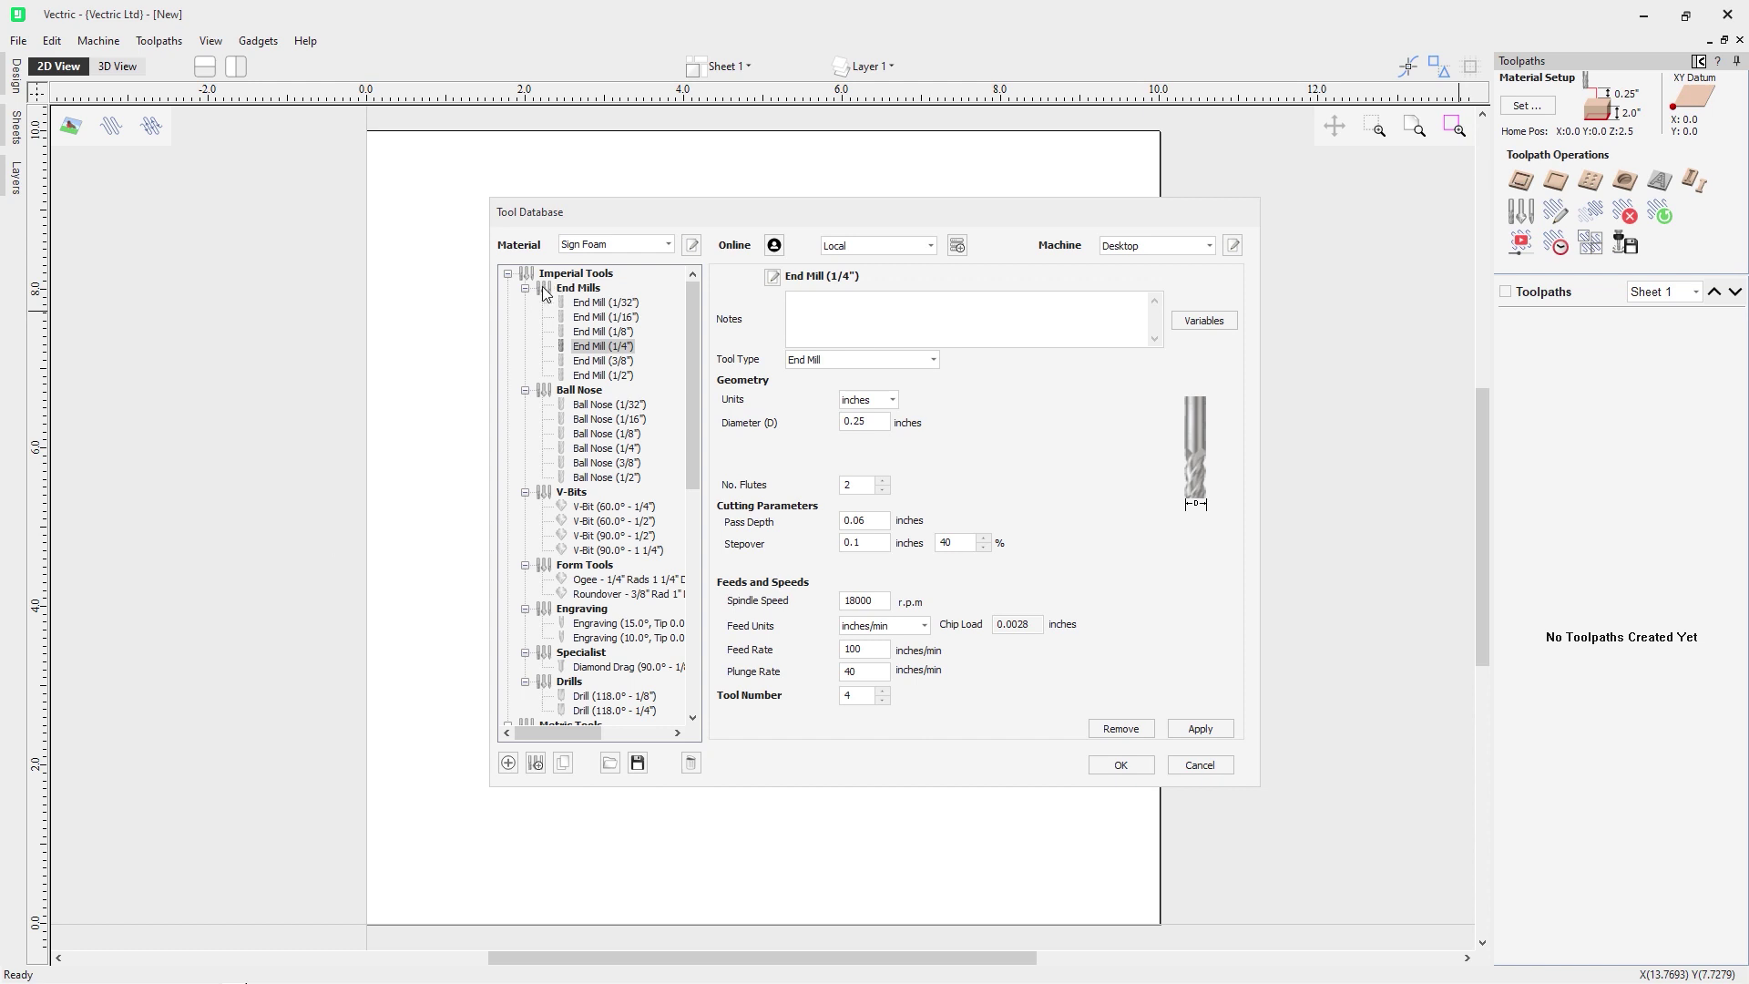
Switch the material to Hardwood and examine the cutting data of the 60° 1/4" V-bit and the 1/4" end mill
{"action": "left_click", "coordinate": [656, 245]}
{"action": "left_click", "coordinate": [638, 272]}
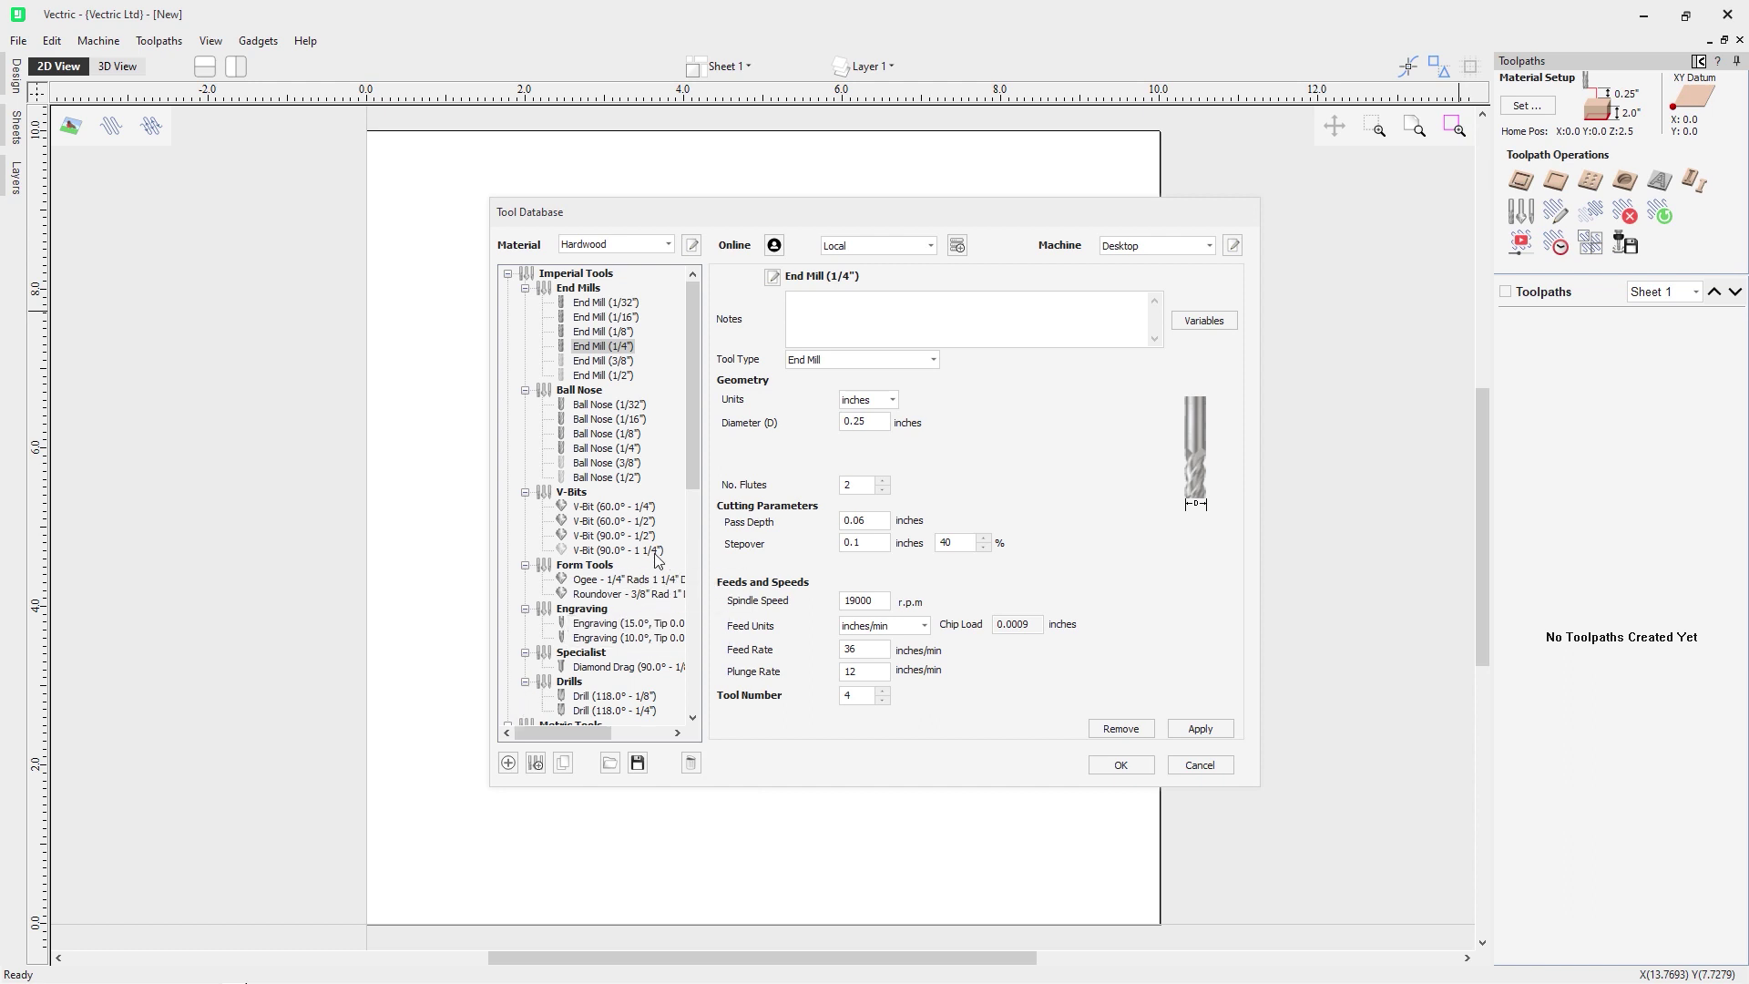
{"action": "left_click", "coordinate": [614, 507]}
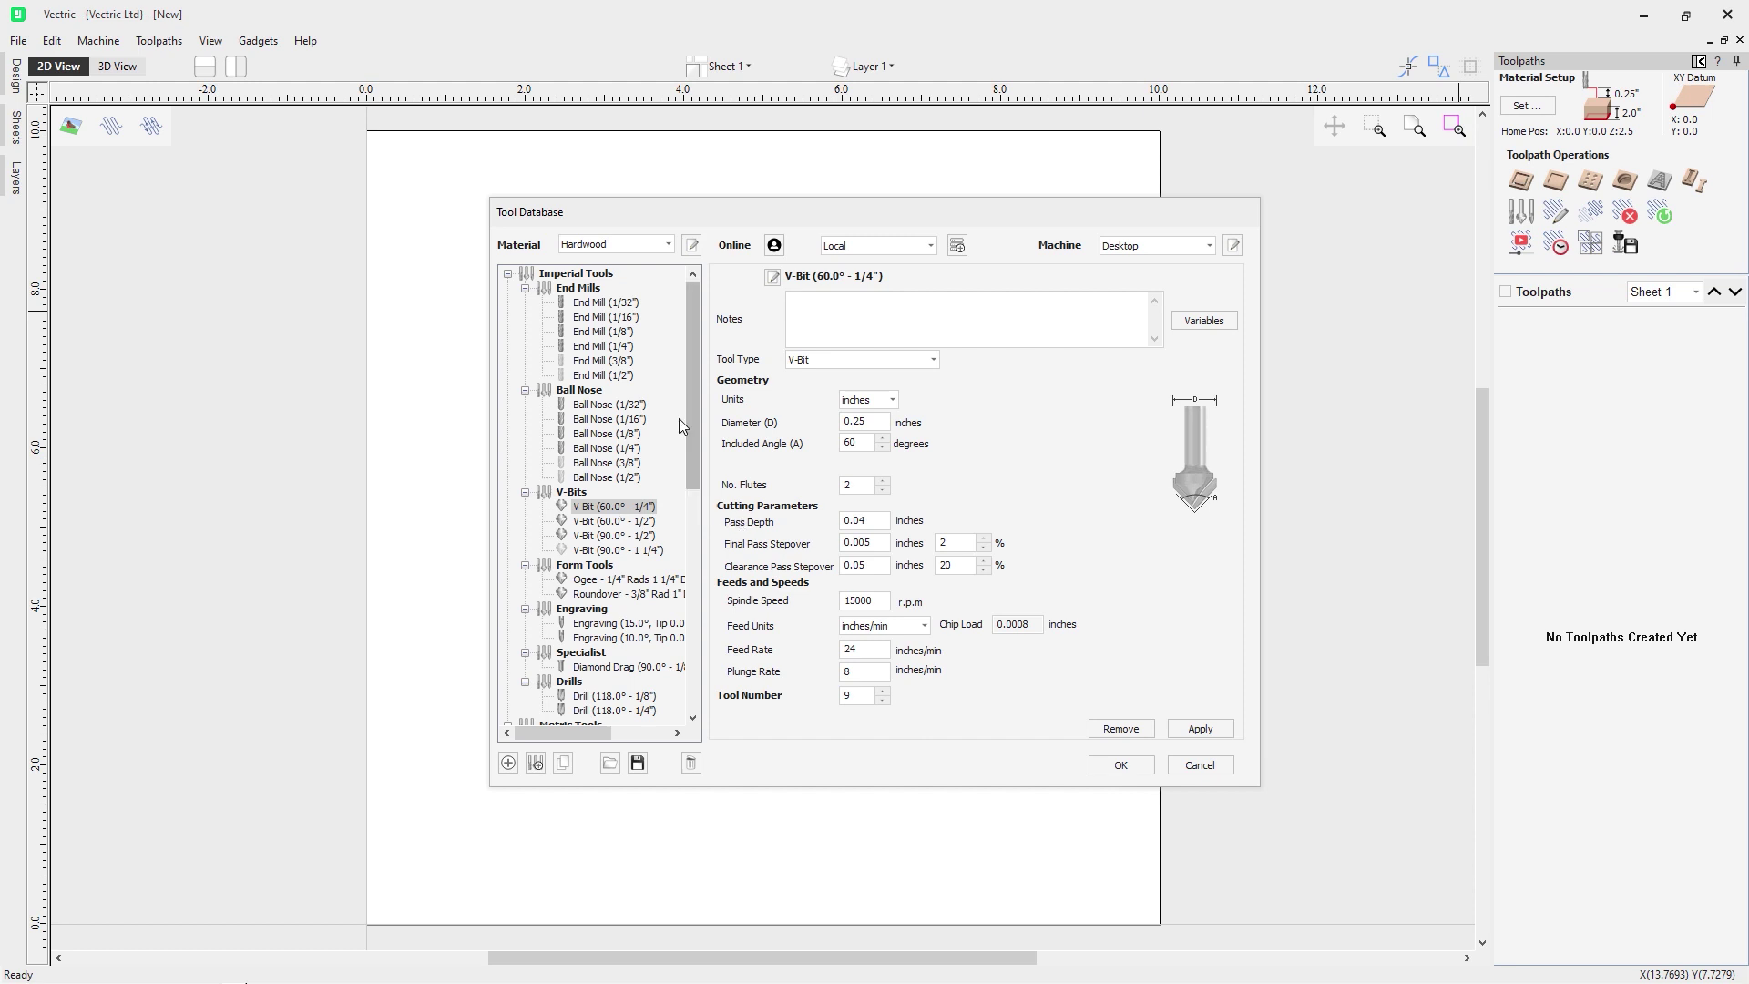
{"action": "left_click", "coordinate": [625, 347]}
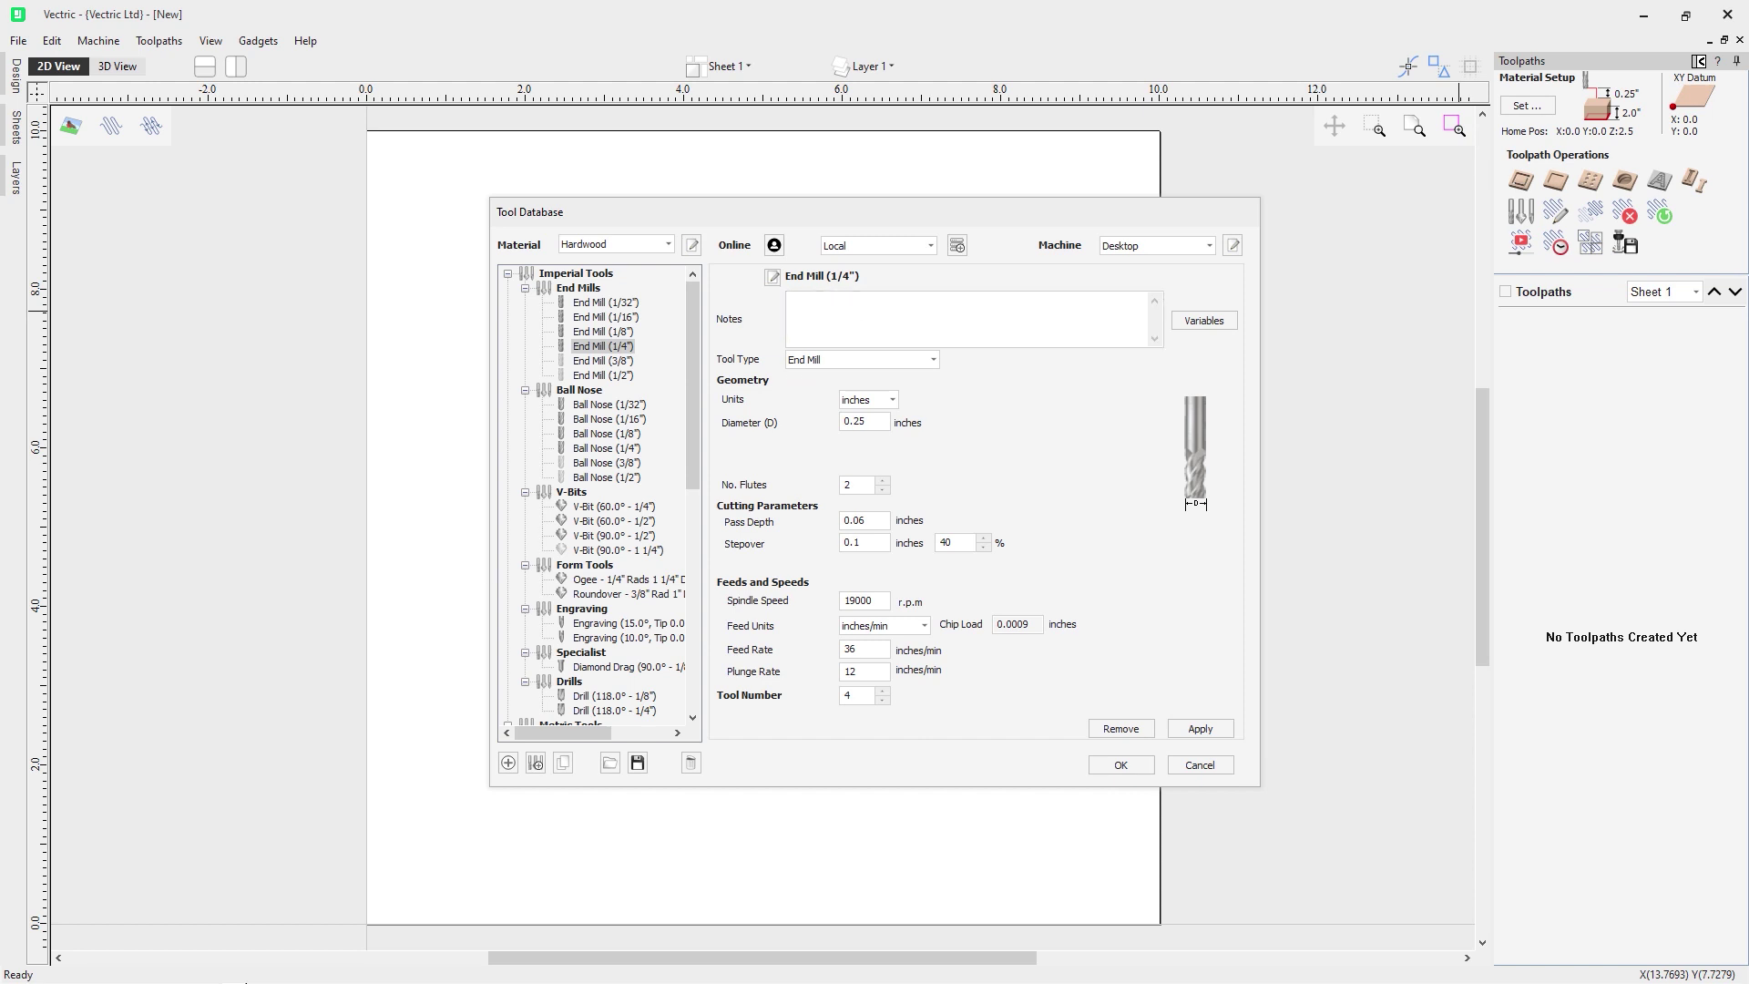
Add the note "Cut in 3 passes" to the 1/4" end mill
{"action": "left_click", "coordinate": [881, 324]}
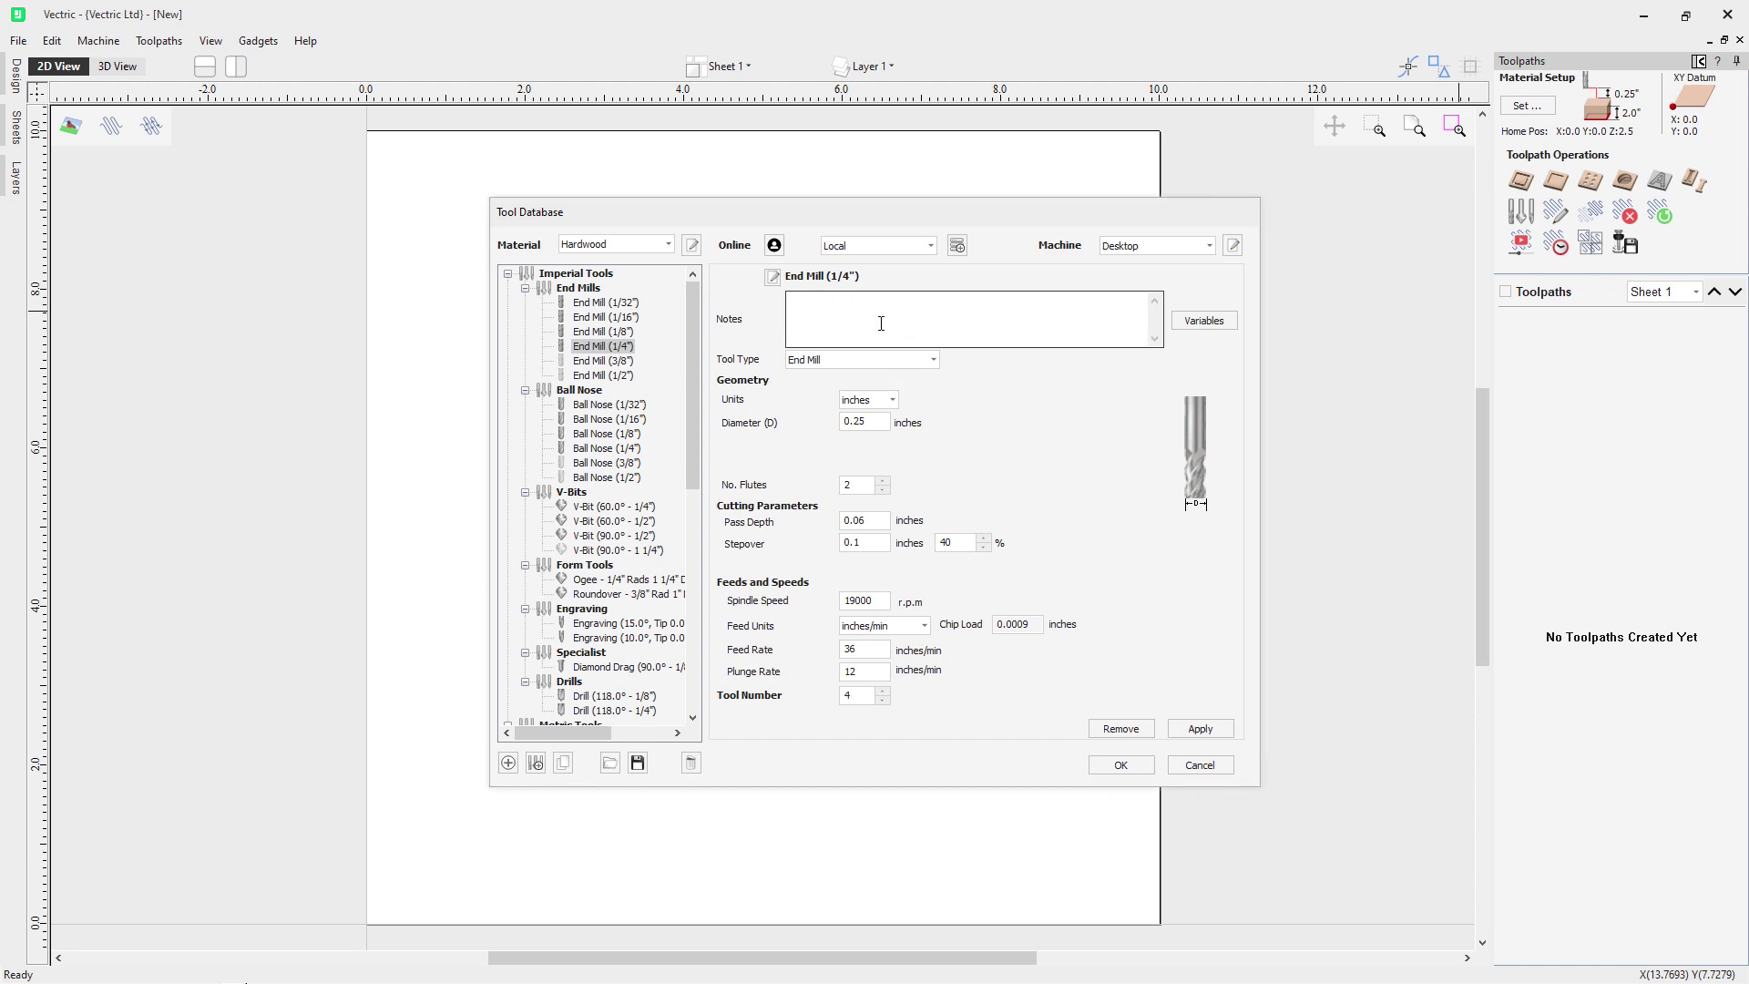
{"action": "type", "text": "Cut"}
{"action": "key", "text": "BackSpace"}
{"action": "type", "text": "passes"}
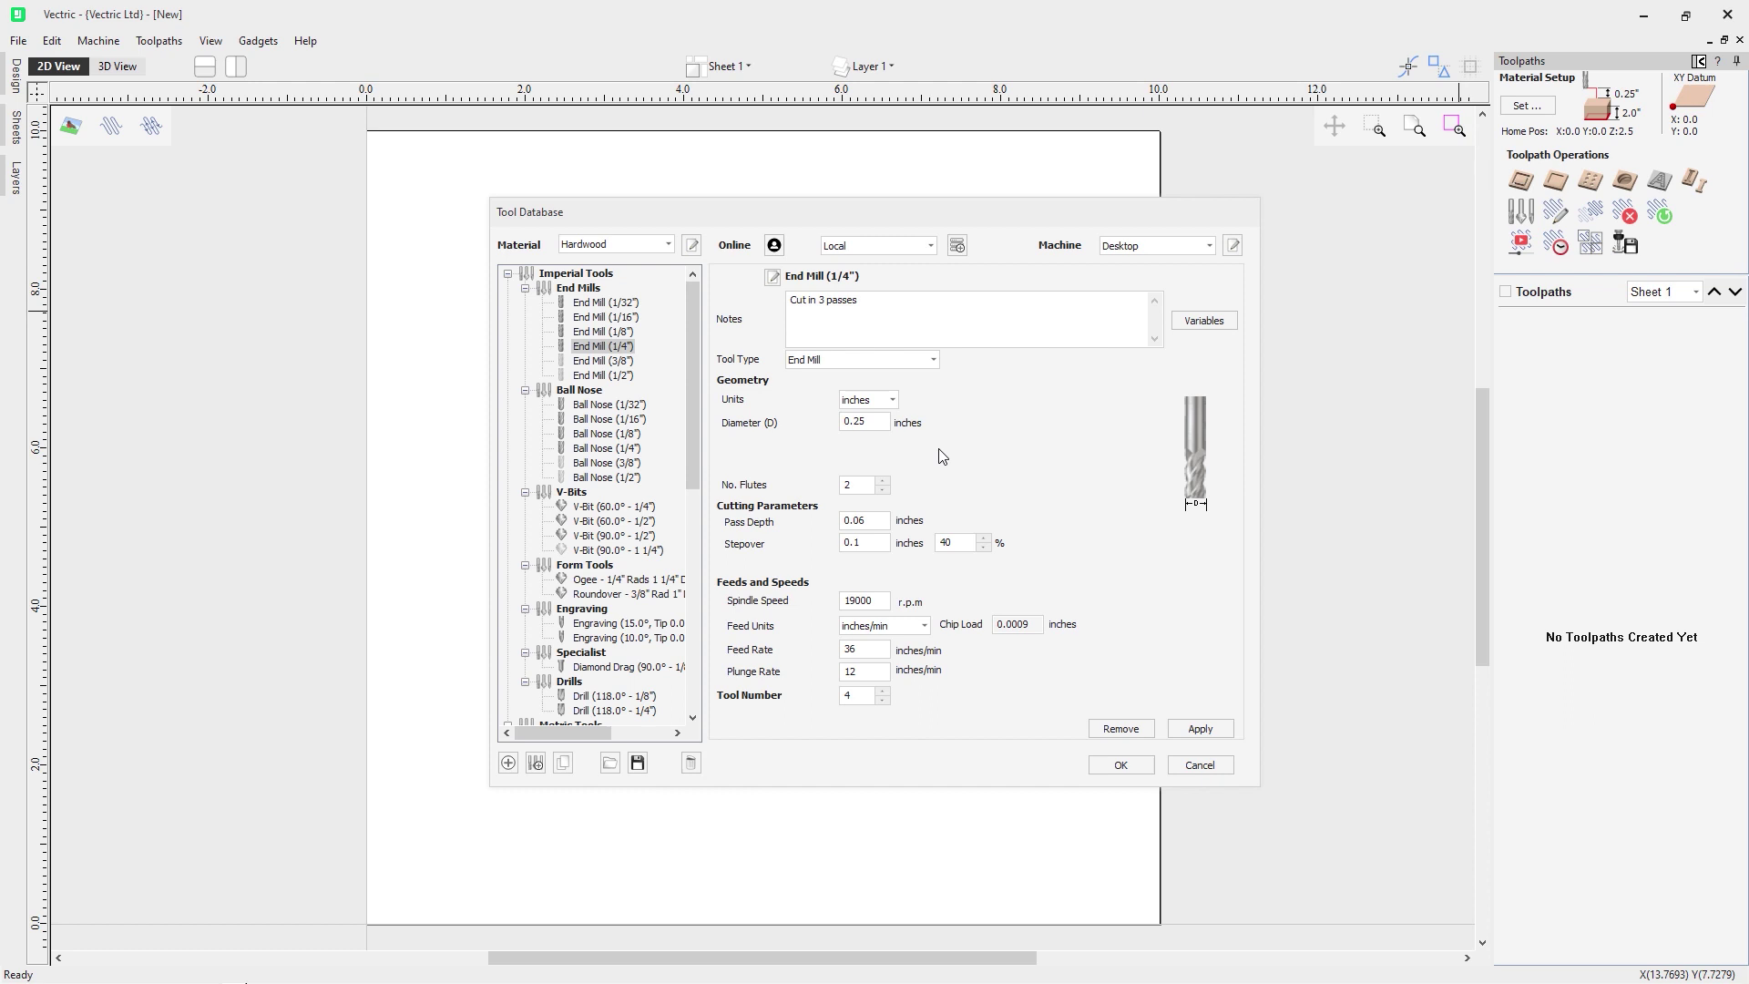
Set the 1/4" end mill's pass depth to 0.07 inches and stay on this tool instead of switching to another
{"action": "left_click", "coordinate": [890, 521]}
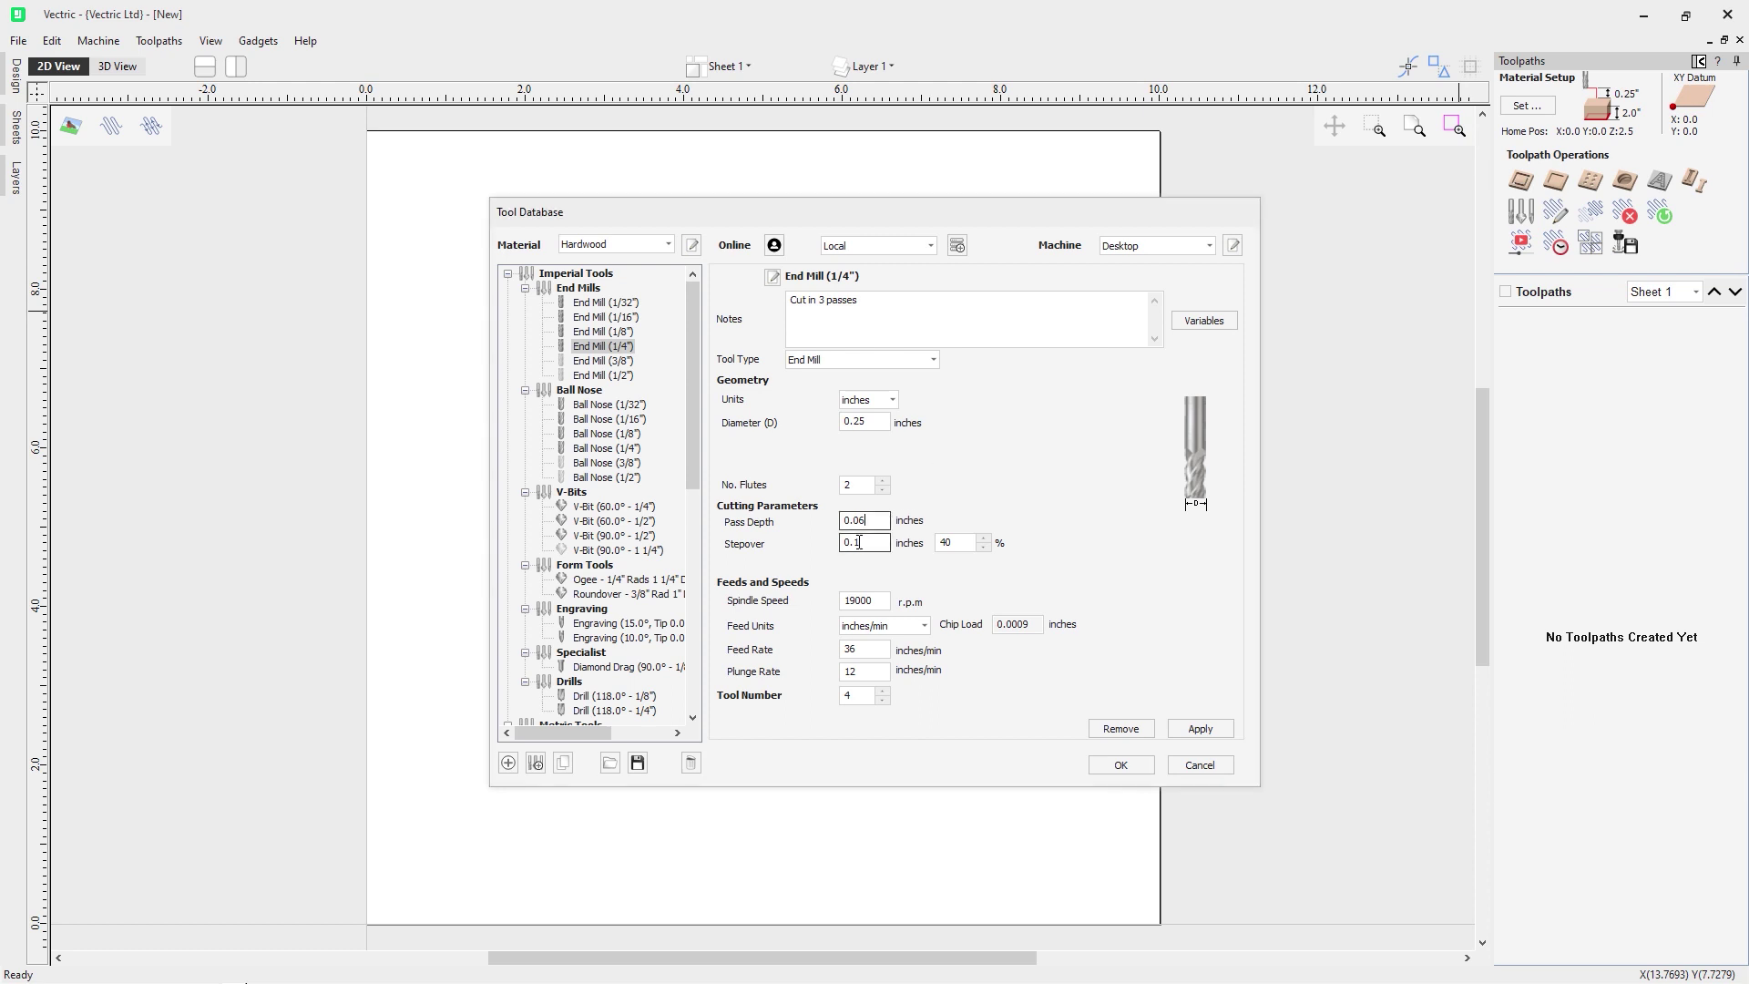
{"action": "type", "text": "7"}
{"action": "left_click", "coordinate": [610, 450]}
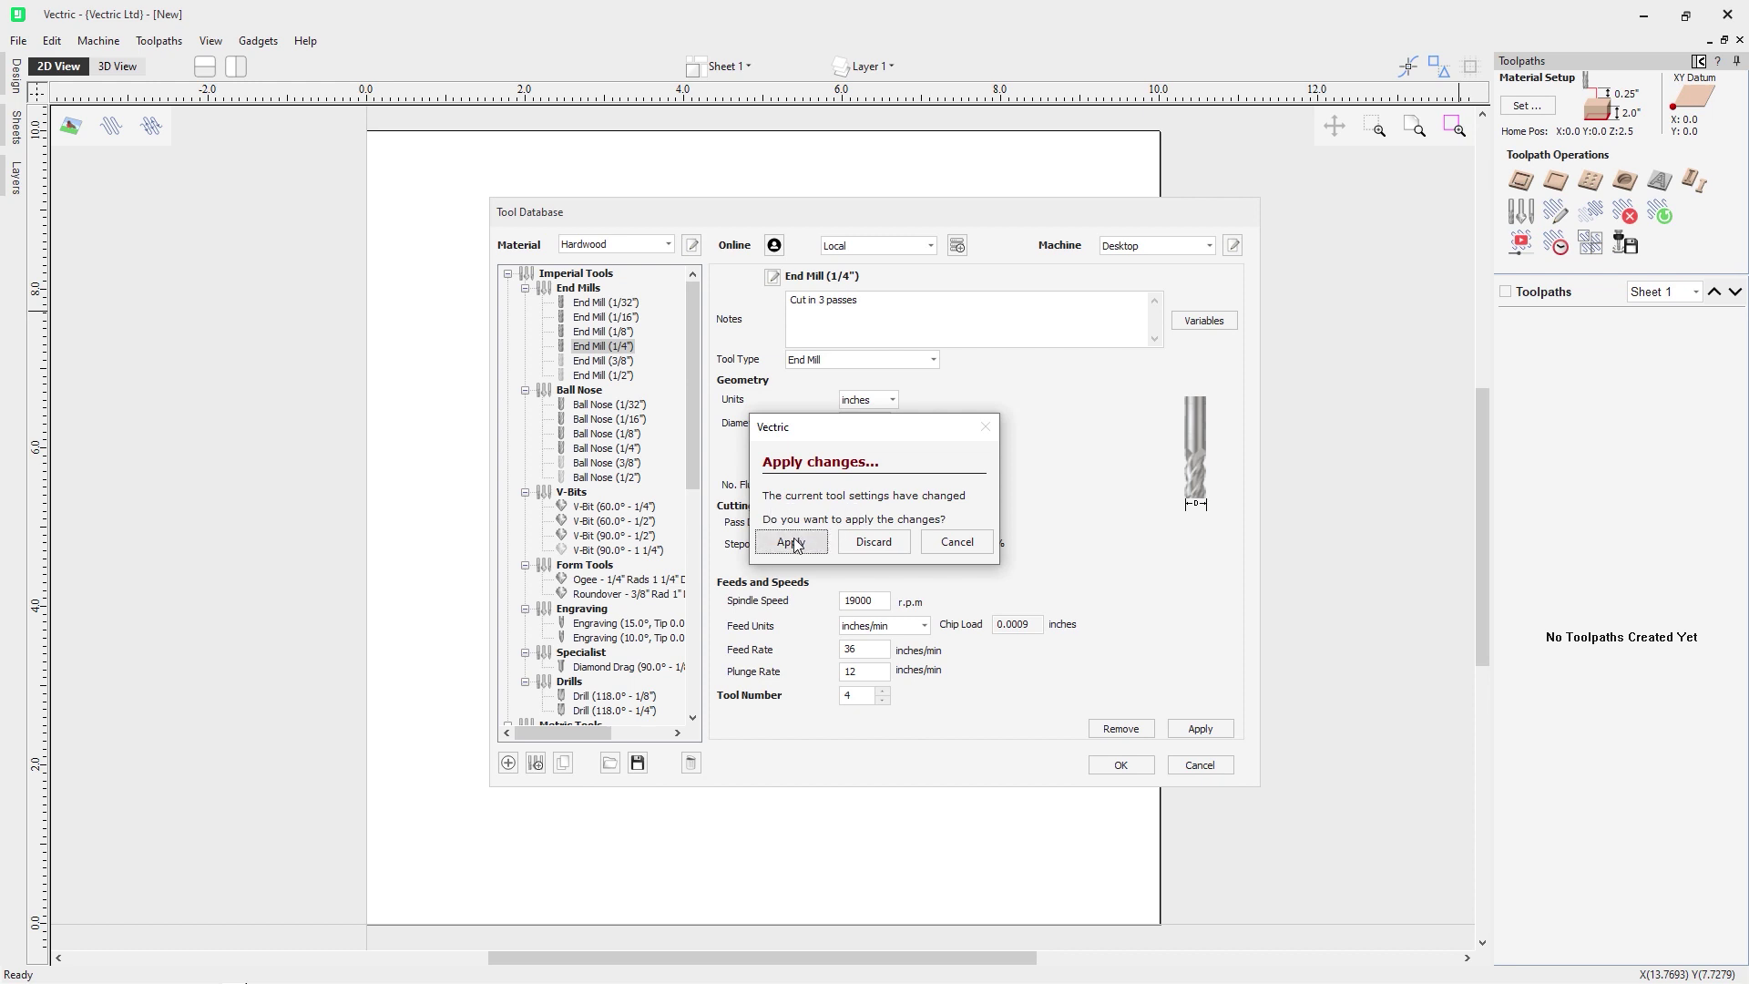
{"action": "left_click", "coordinate": [957, 543]}
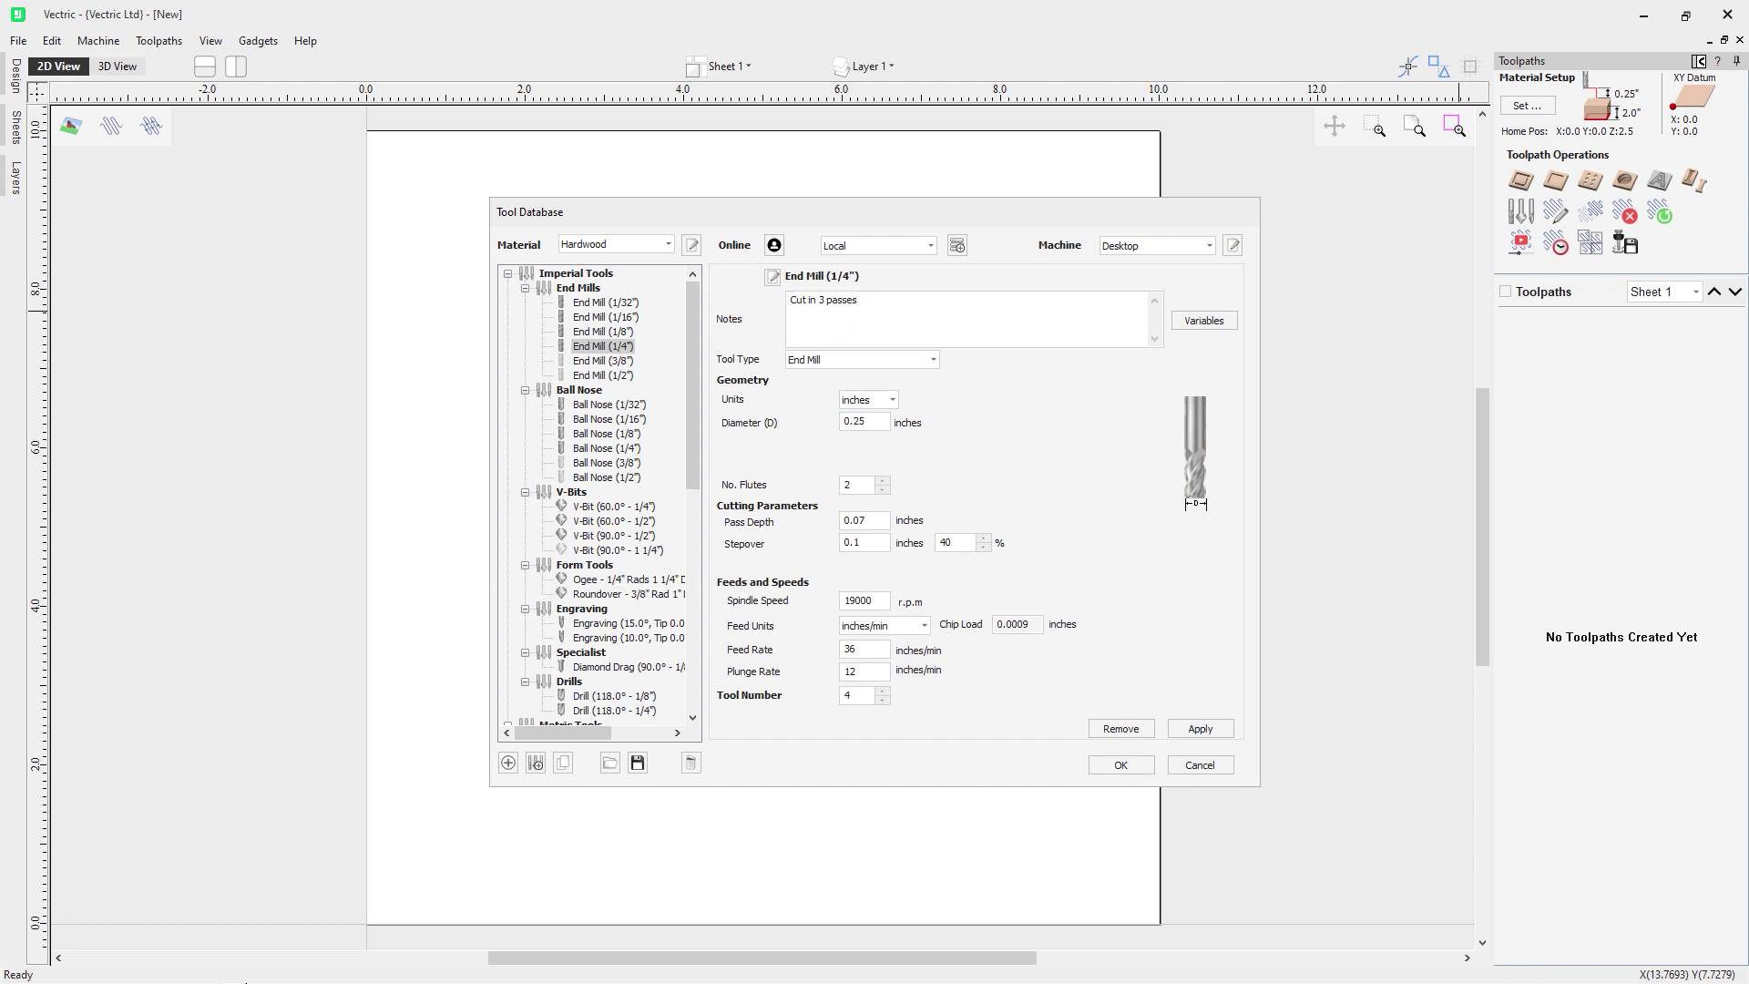
Rename the 1/4" end mill with the fixed text name 0.25" End Mill 11728
{"action": "left_click", "coordinate": [772, 277]}
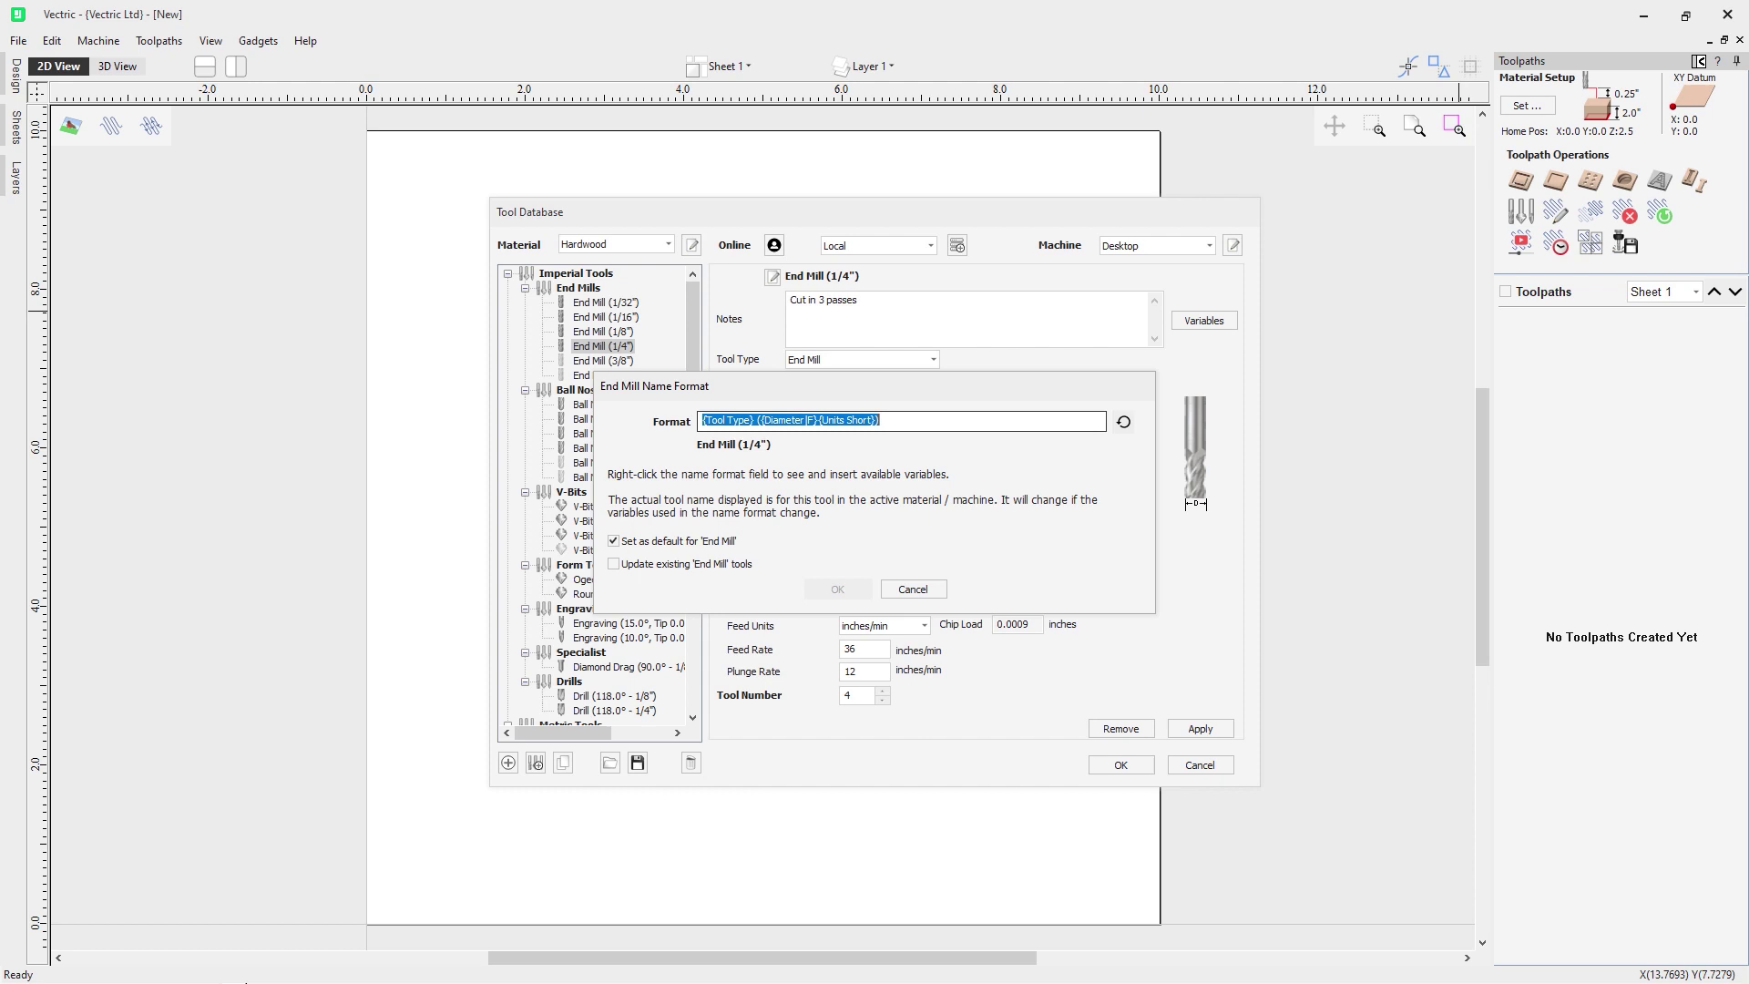
{"action": "left_click", "coordinate": [729, 421]}
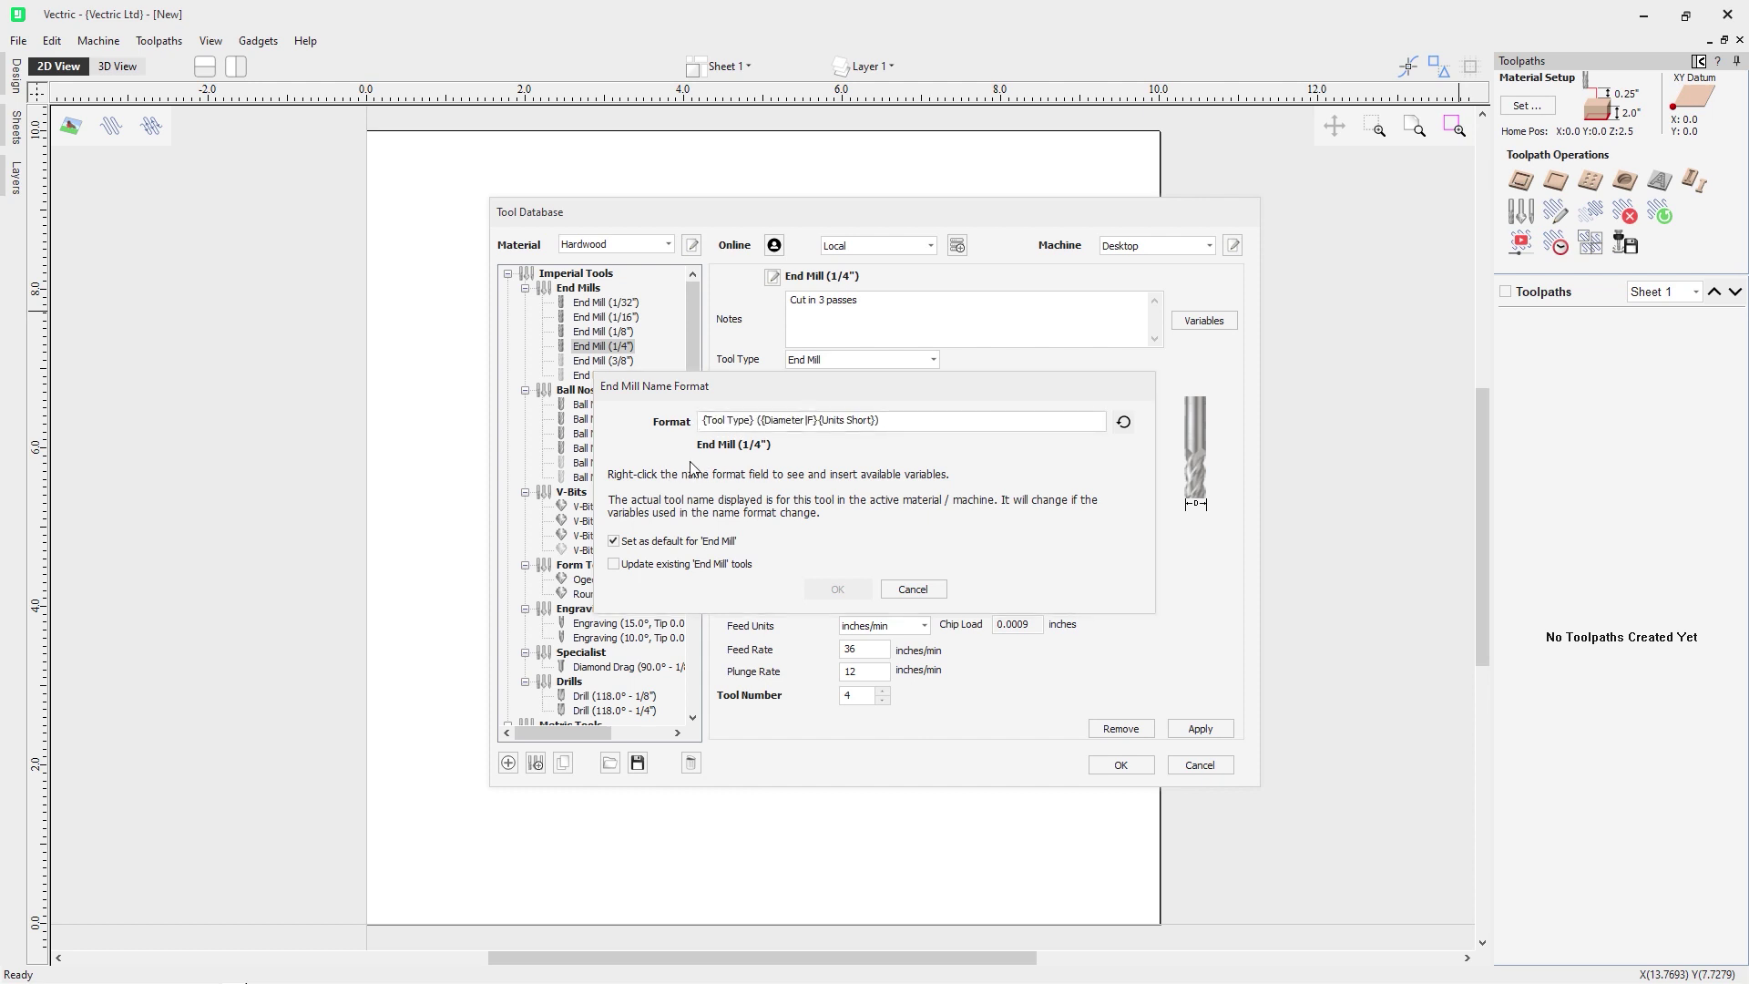
{"action": "left_click_drag", "start_coordinate": [880, 421], "coordinate": [682, 429]}
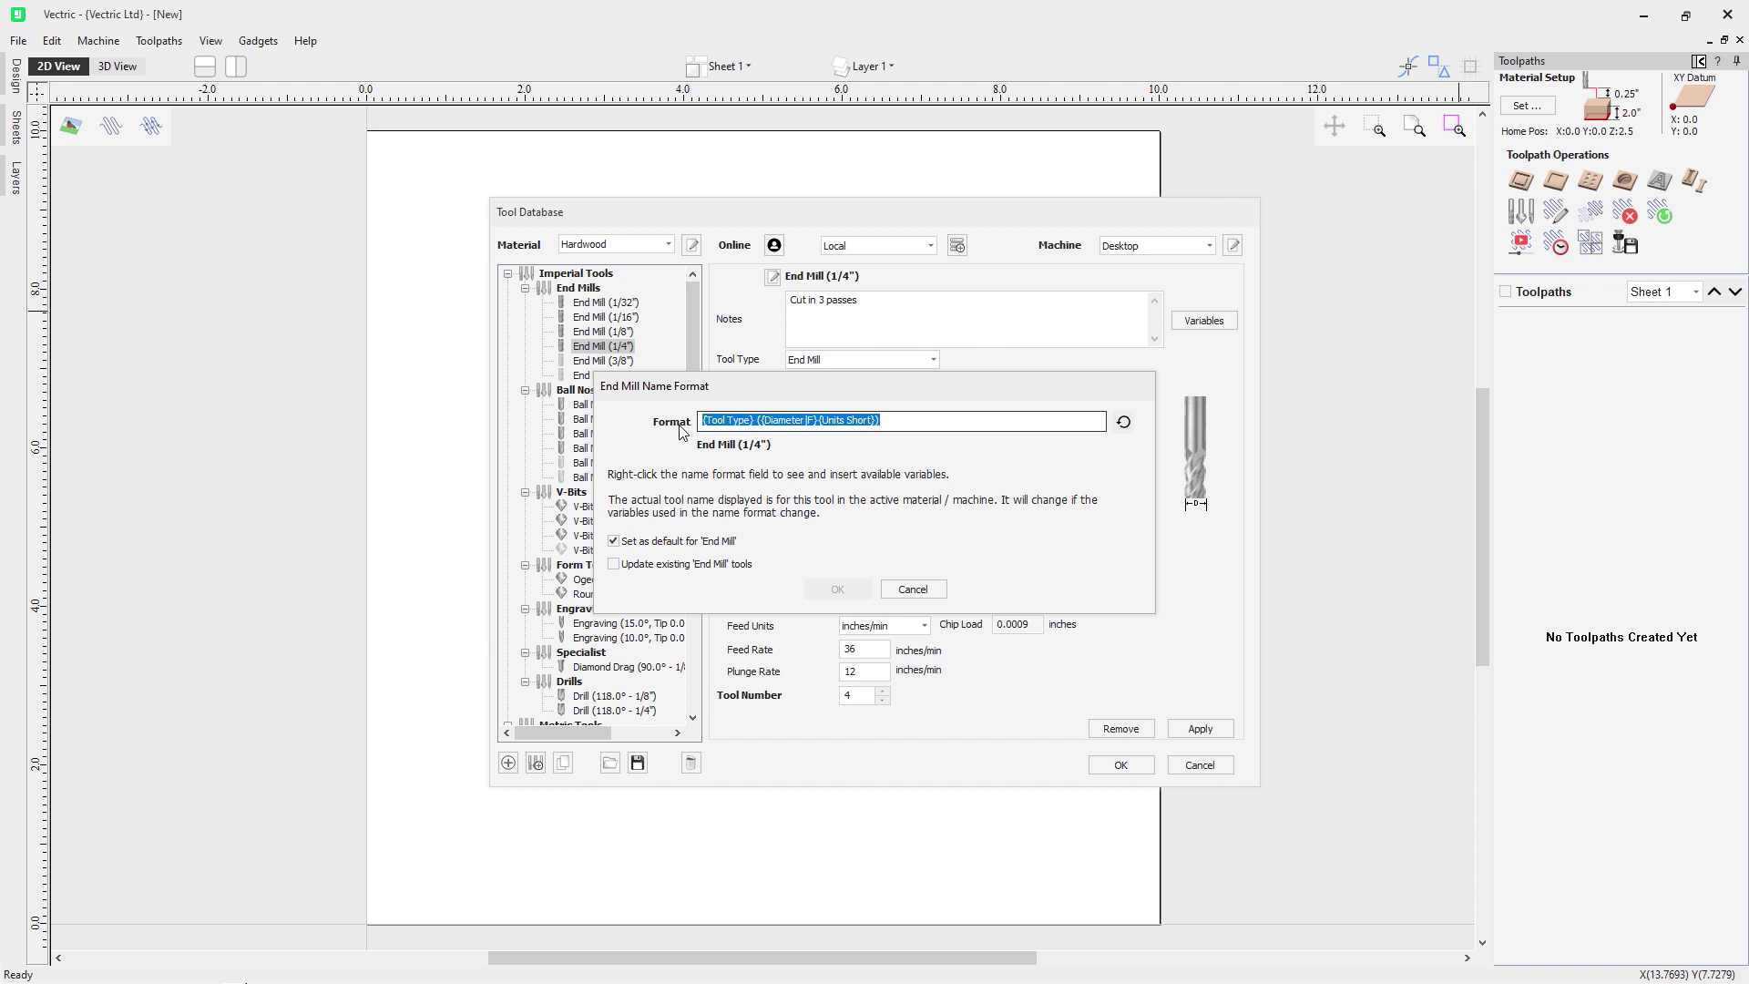
{"action": "type", "text": "0.25\" End Mill"}
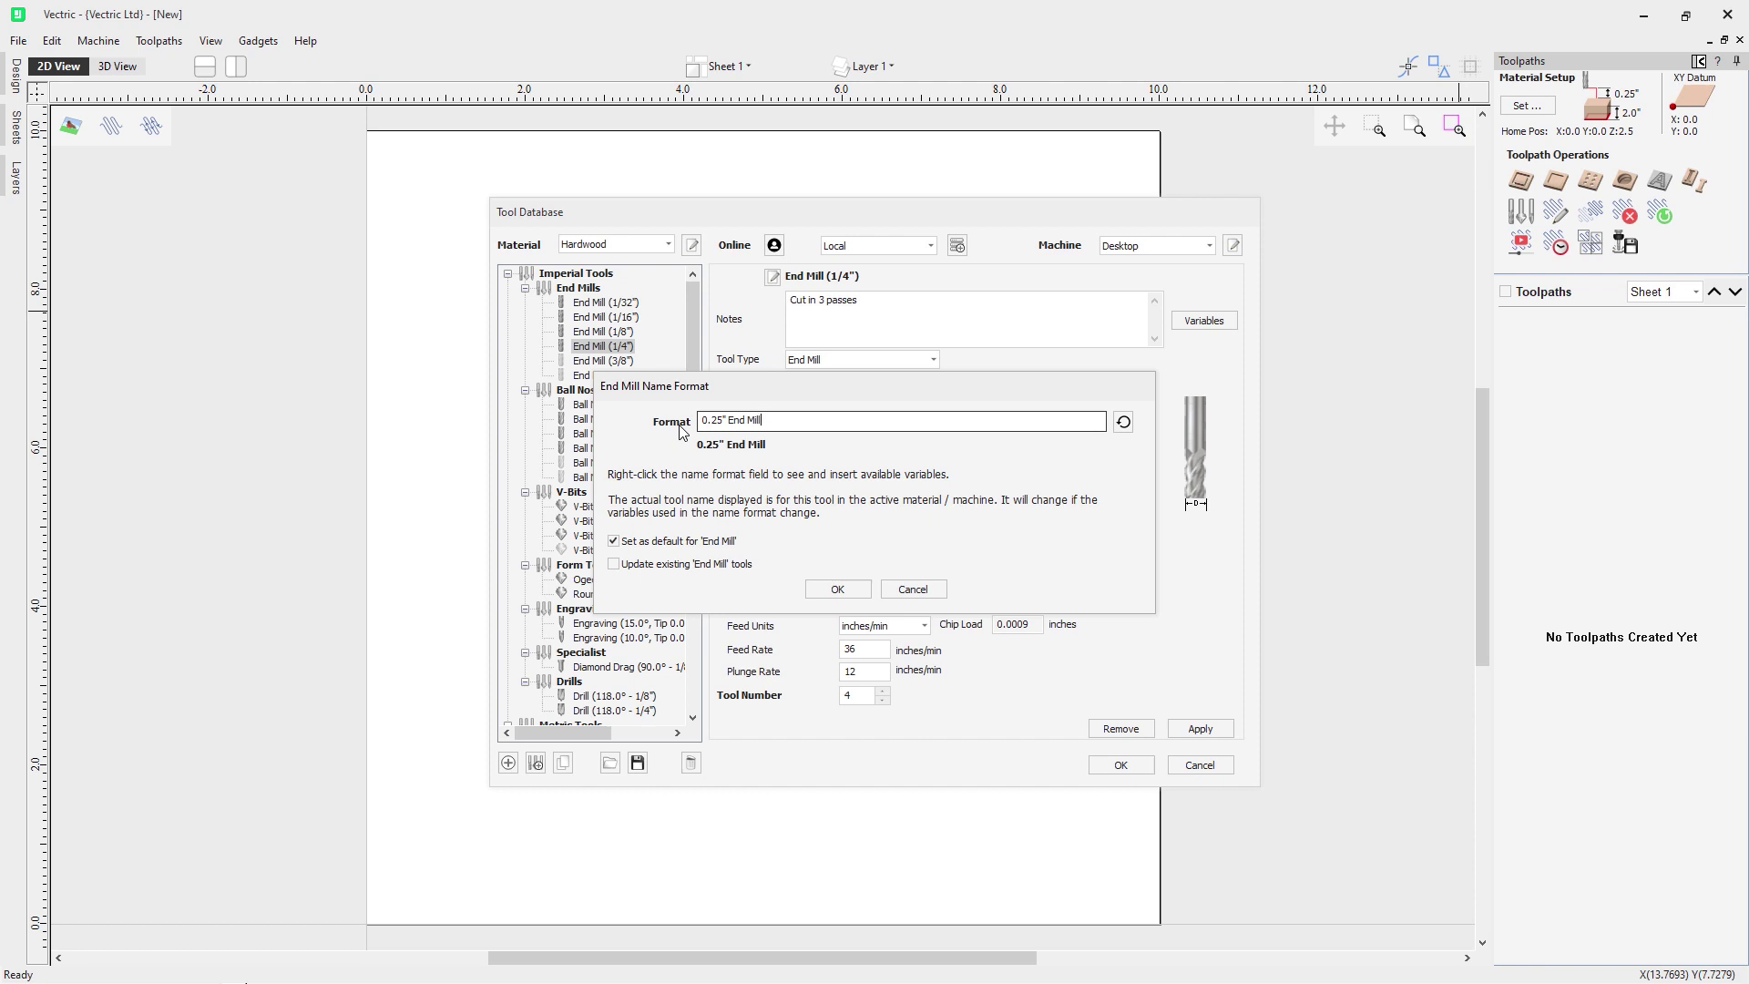
{"action": "type", "text": " 11728"}
{"action": "left_click", "coordinate": [851, 587]}
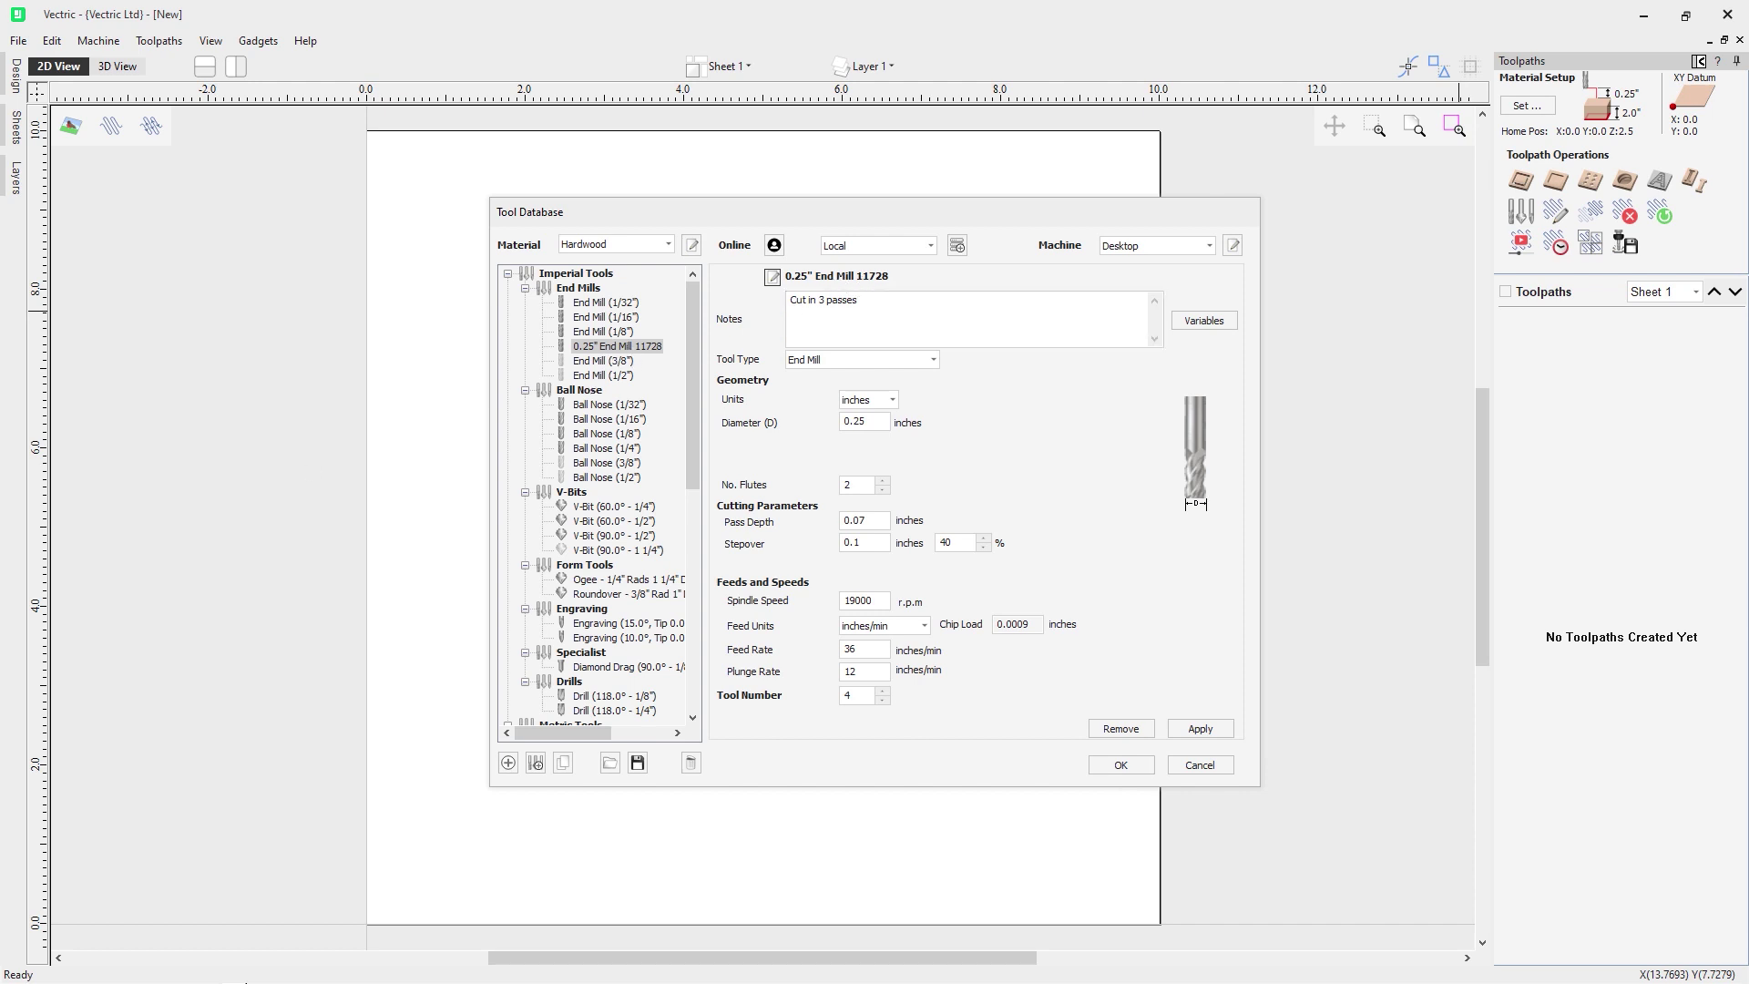
Set the renamed end mill's diameter to 0.5 inches and apply the geometry change
{"action": "left_click", "coordinate": [874, 422]}
{"action": "key", "text": "BackSpace"}
{"action": "key", "text": "BackSpace"}
{"action": "type", "text": "5"}
{"action": "left_click", "coordinate": [1212, 728]}
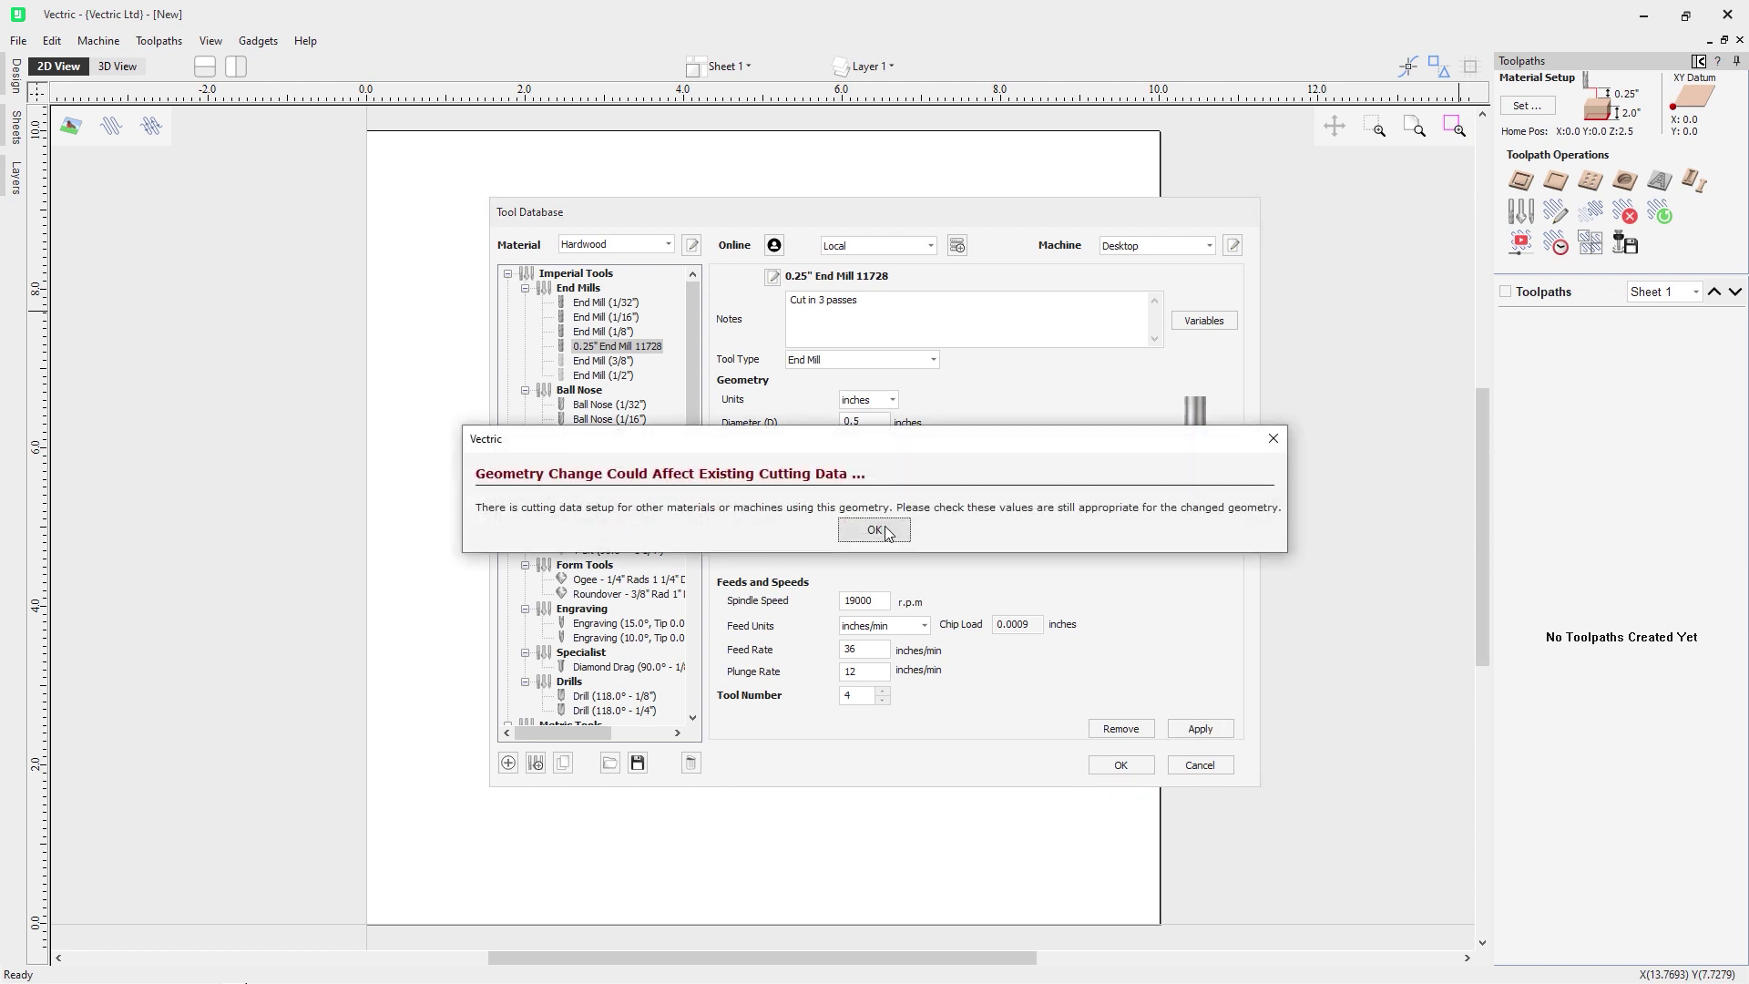
{"action": "left_click", "coordinate": [875, 530]}
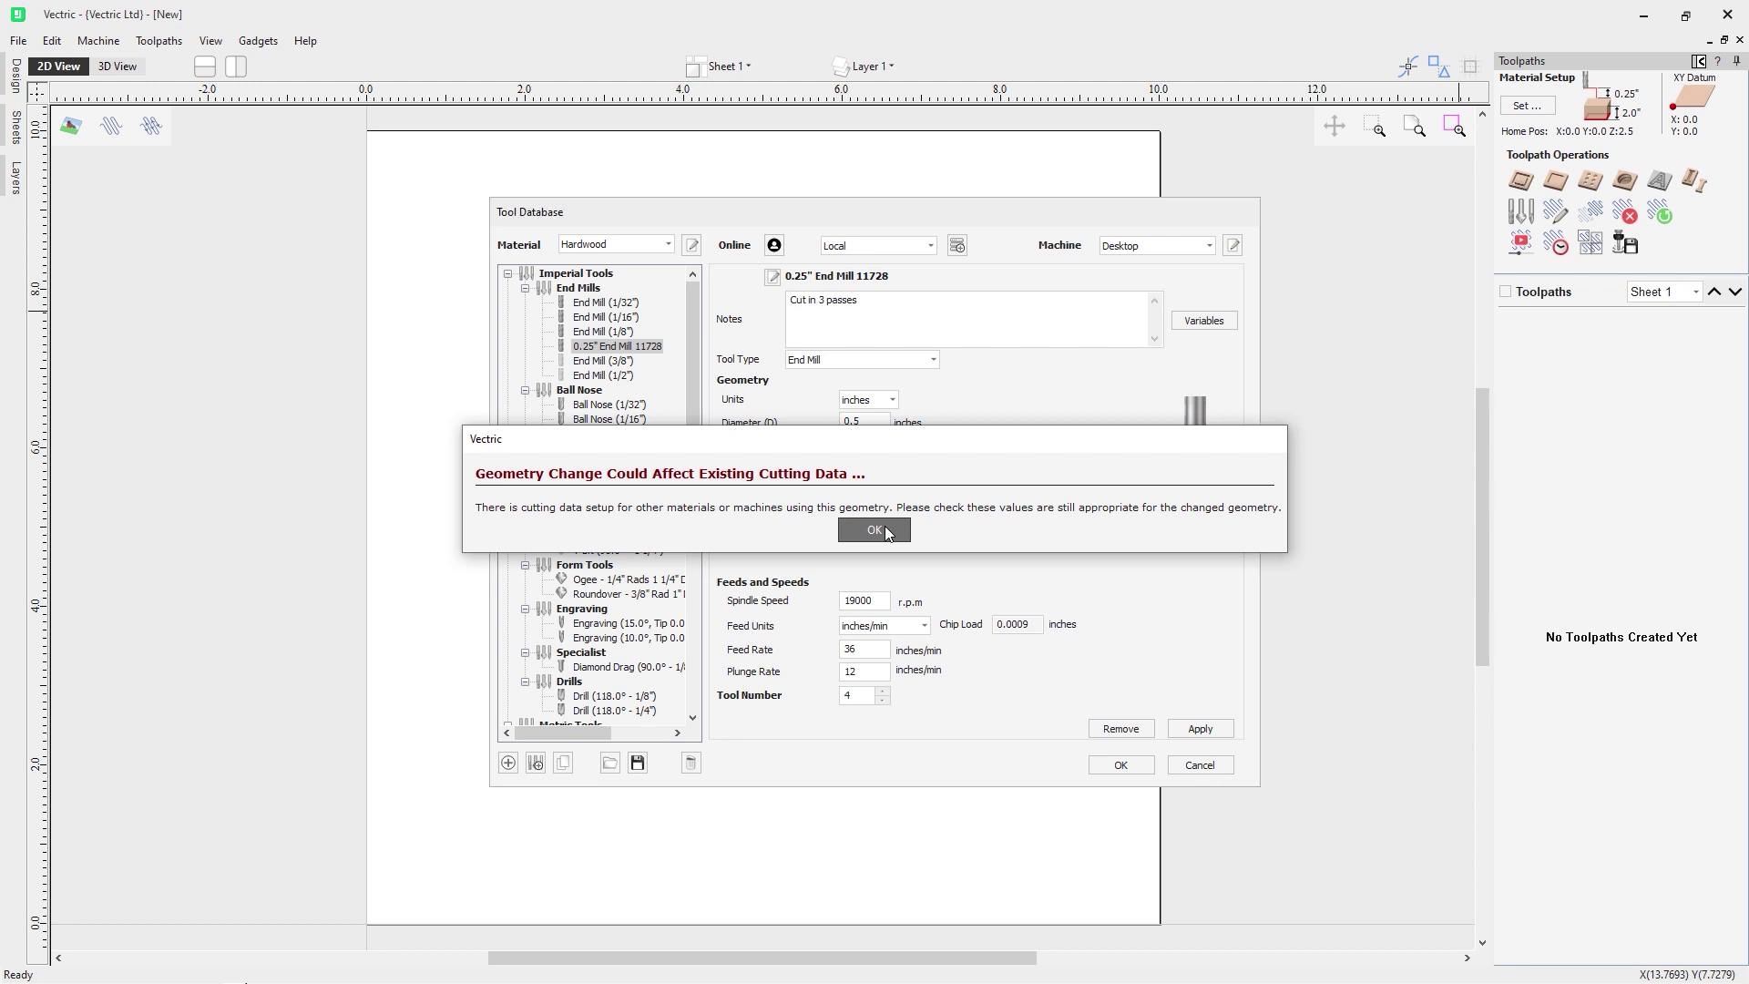
{"action": "left_click", "coordinate": [874, 531]}
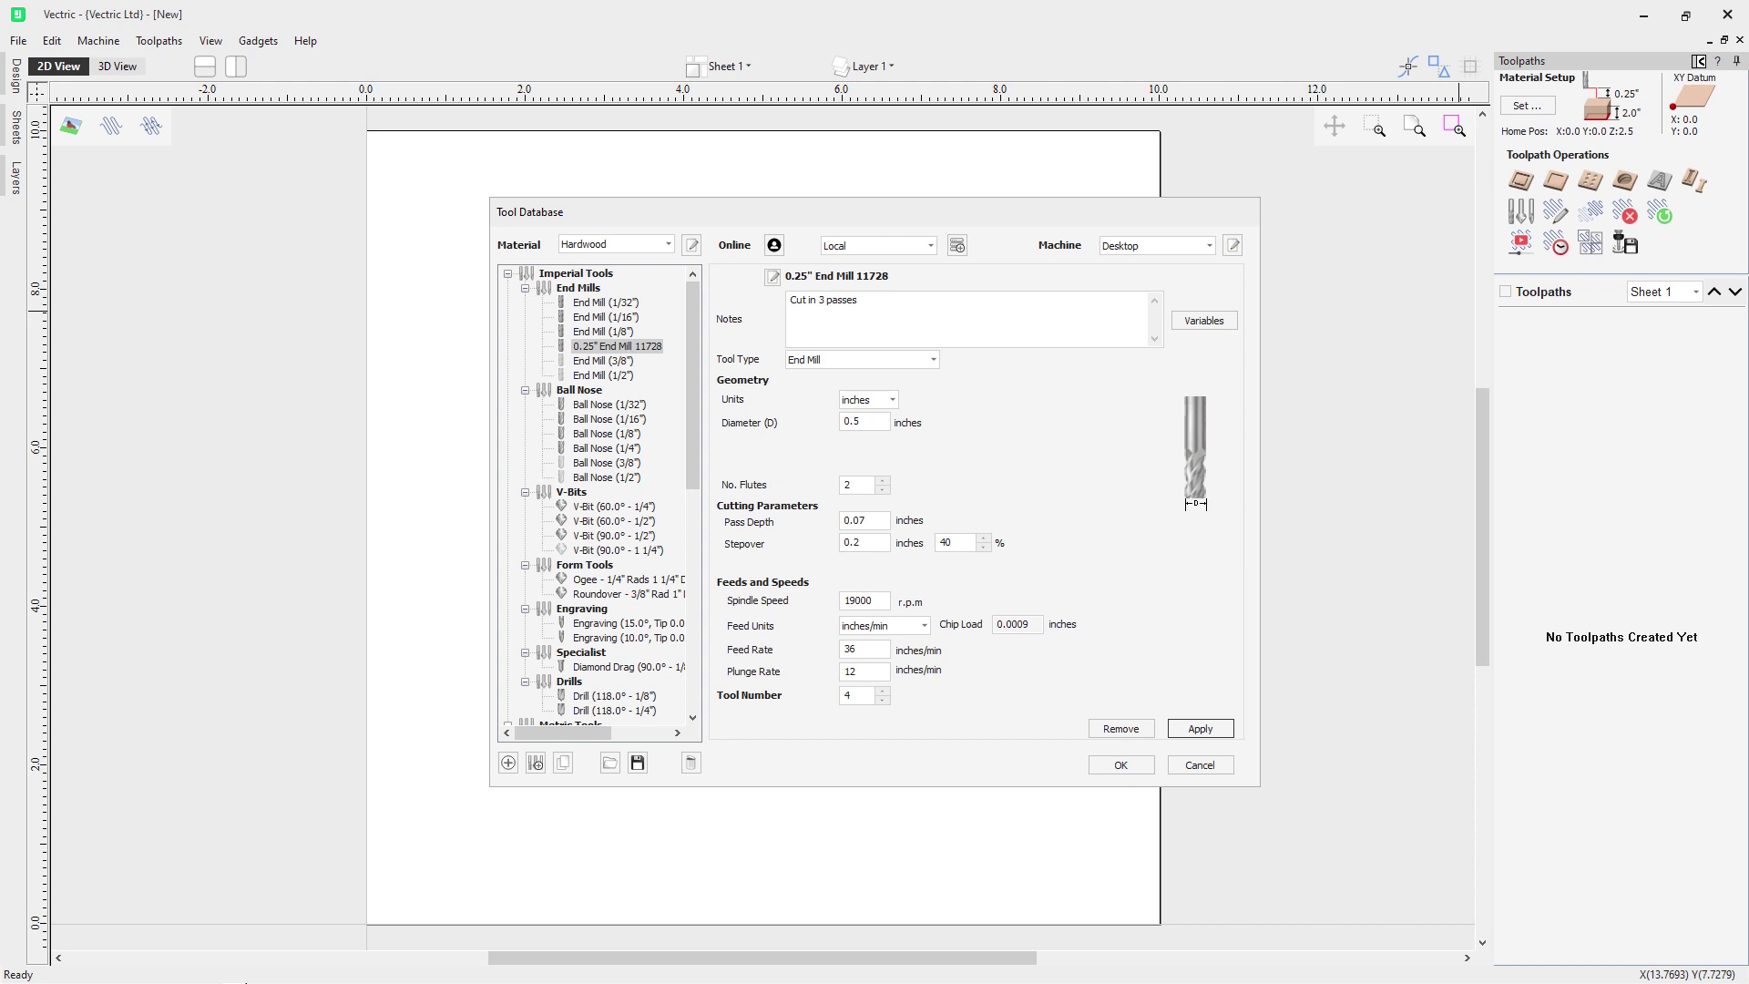
Set the renamed end mill's diameter back to 0.25 inches and apply it
{"action": "left_click", "coordinate": [861, 310]}
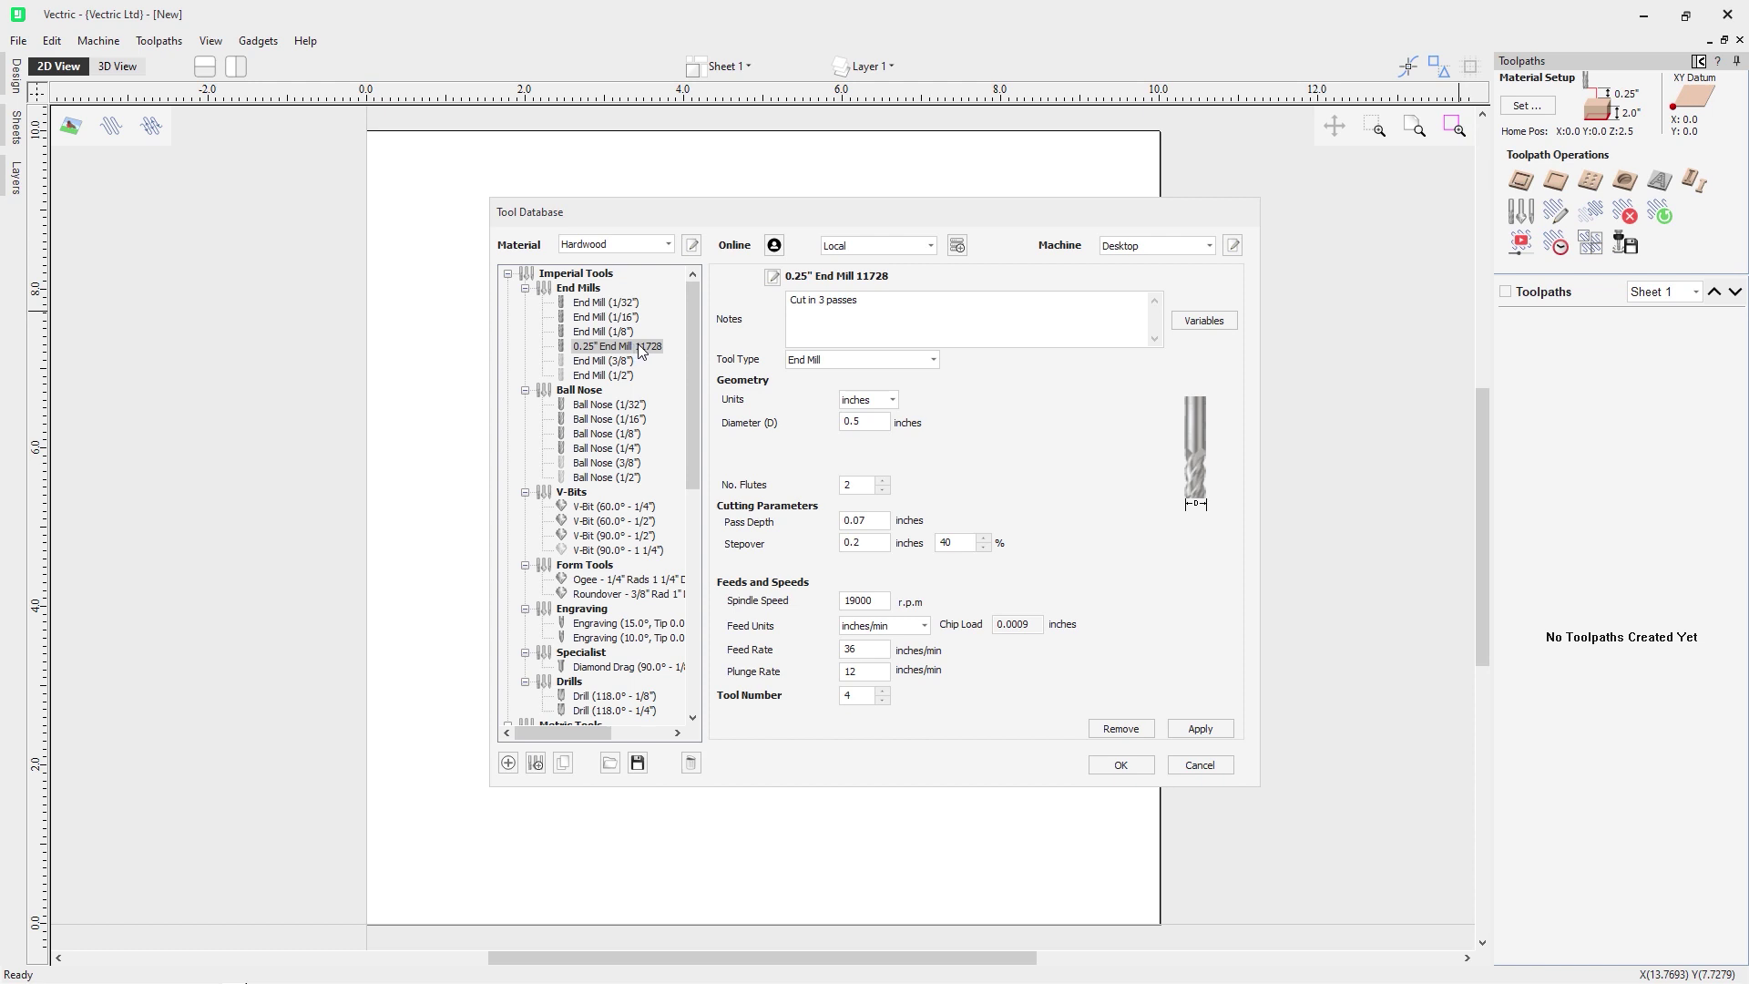
{"action": "left_click", "coordinate": [874, 424]}
{"action": "left_click", "coordinate": [817, 490]}
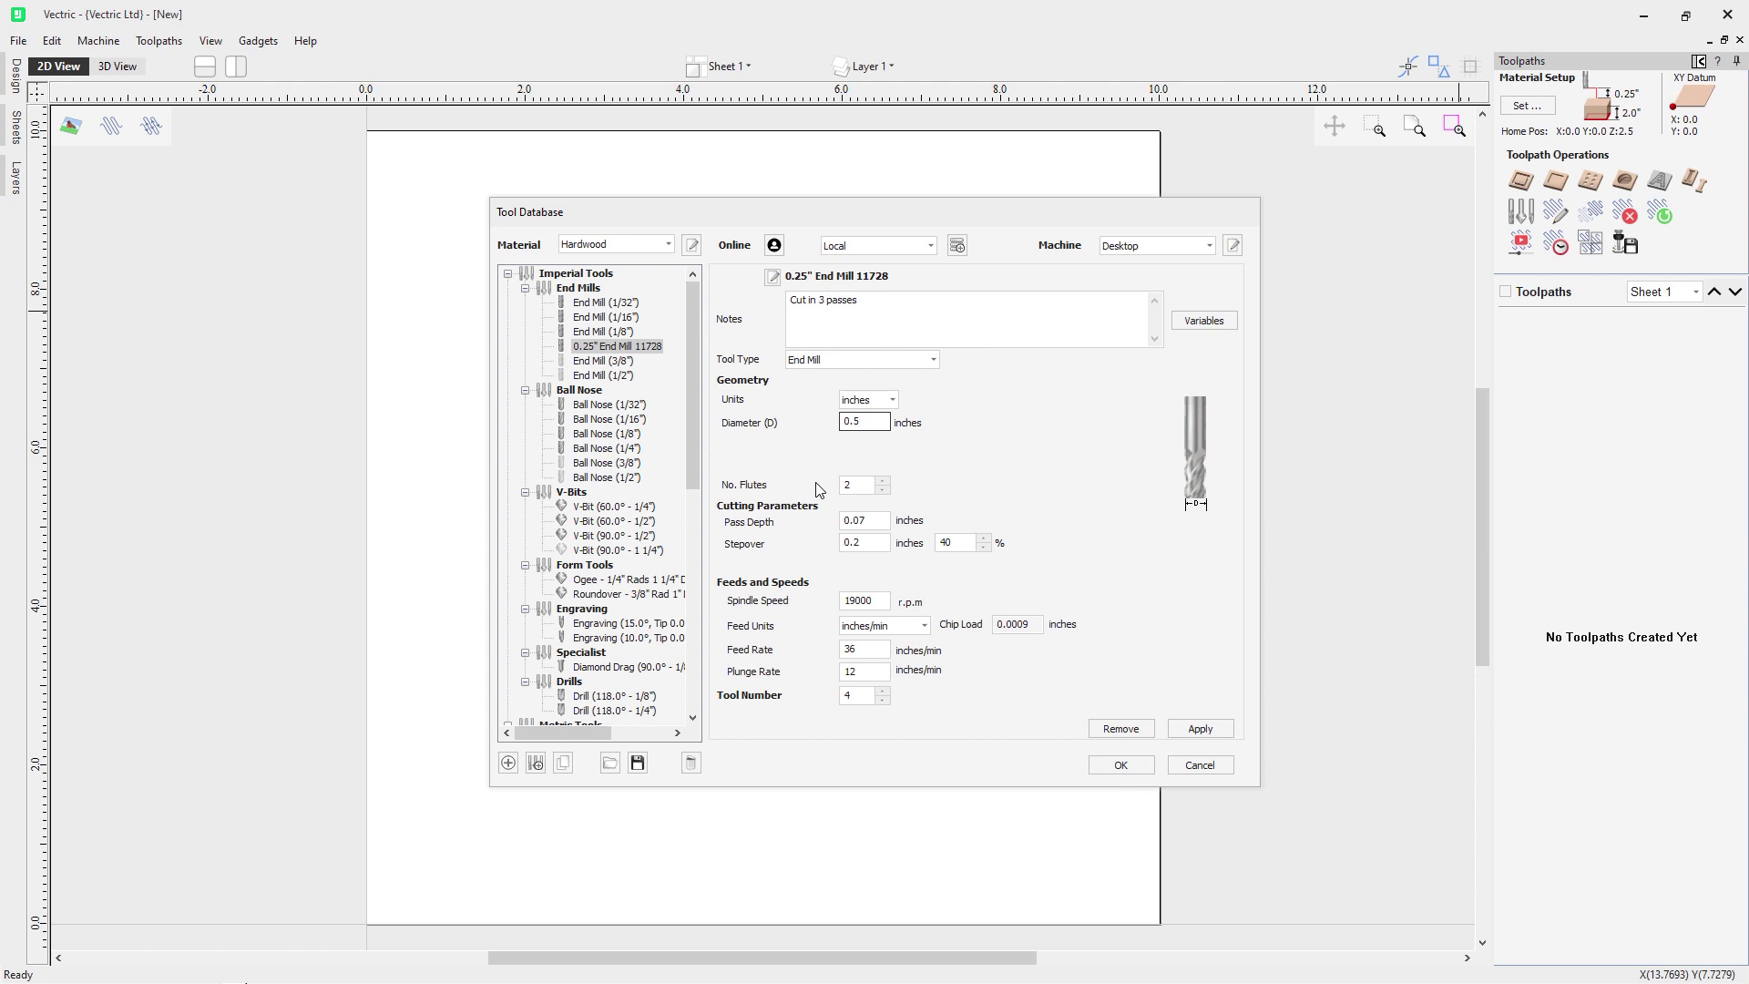
{"action": "left_click", "coordinate": [854, 422]}
{"action": "type", "text": "2"}
{"action": "key", "text": "Tab"}
{"action": "left_click", "coordinate": [874, 530]}
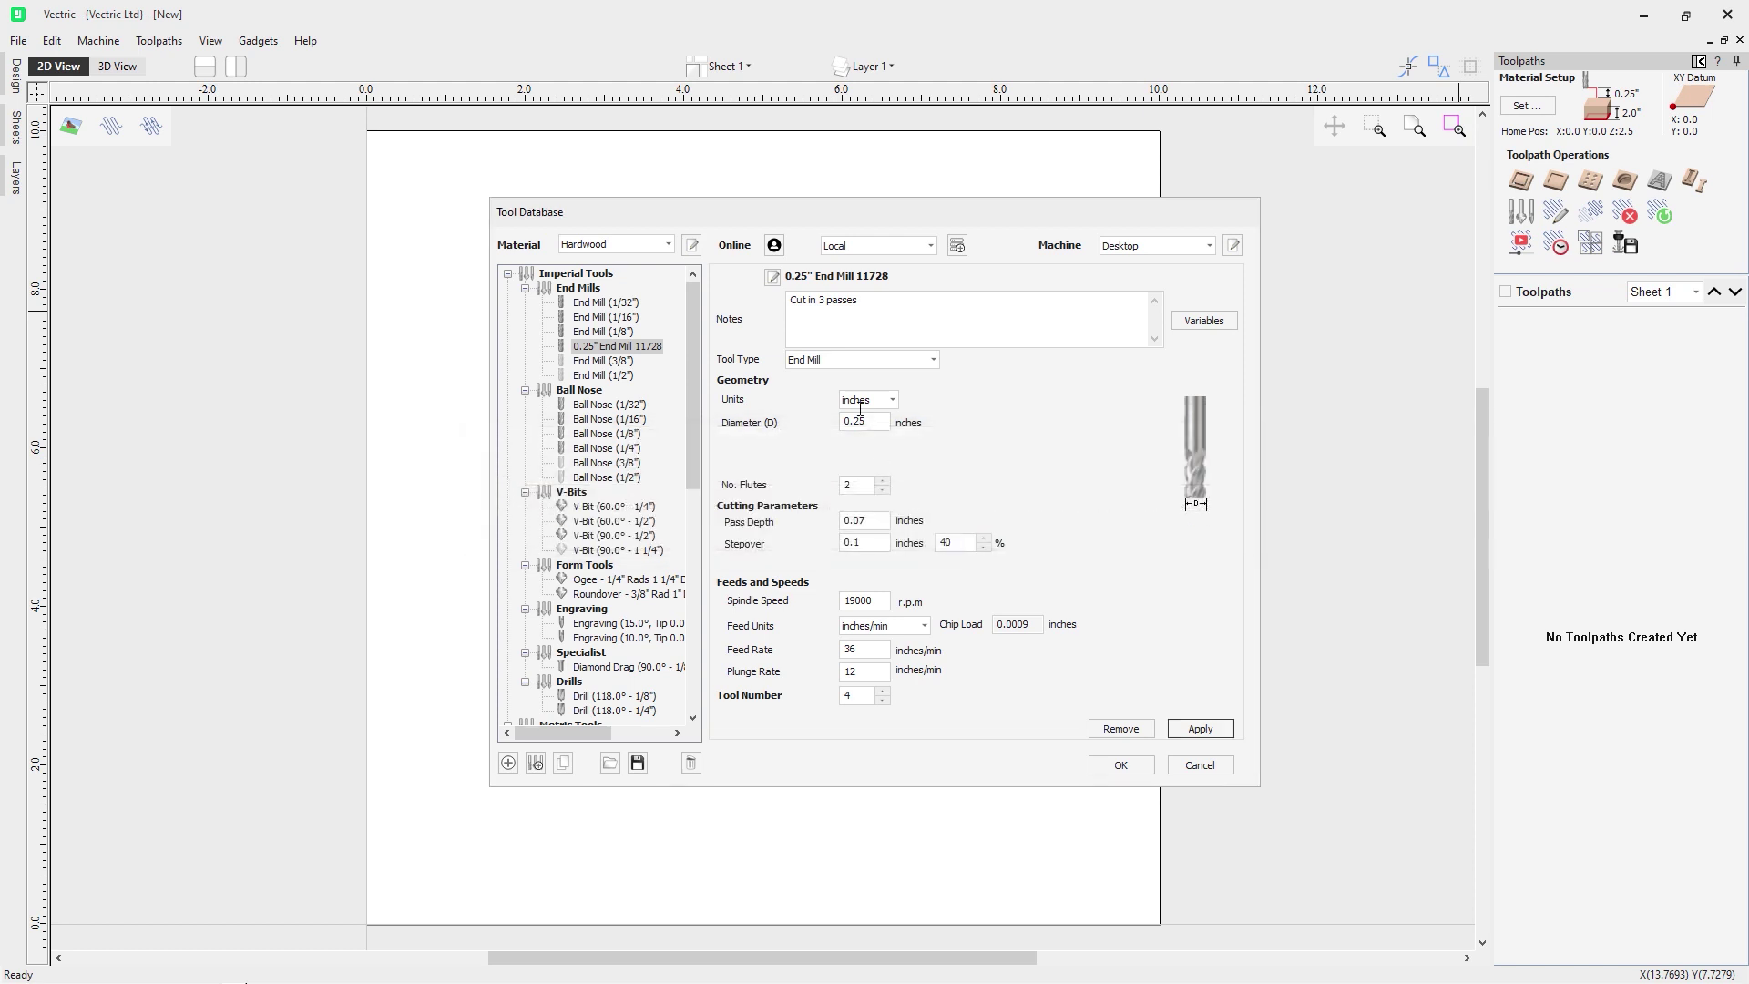
Clear the end mill's name format, review the available variables and insert the Tool Type geometry variable
{"action": "left_click", "coordinate": [773, 278]}
{"action": "left_click", "coordinate": [726, 420]}
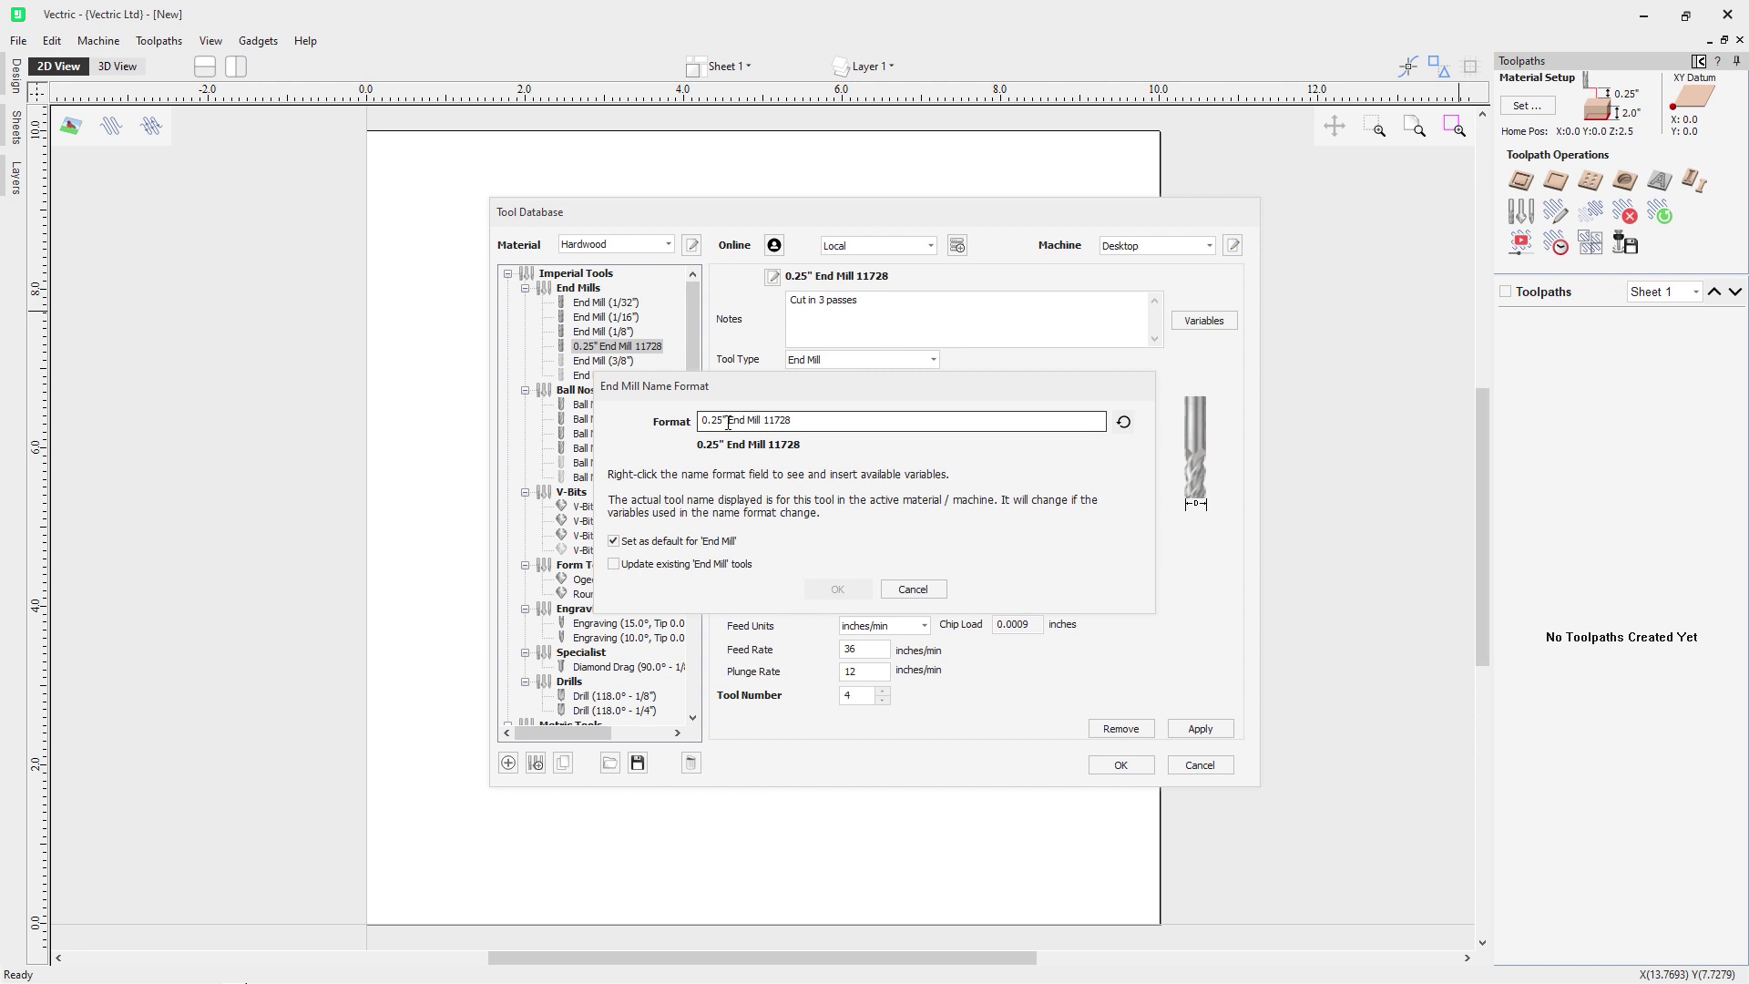
{"action": "left_click_drag", "start_coordinate": [882, 421], "coordinate": [583, 436]}
{"action": "key", "text": "BackSpace"}
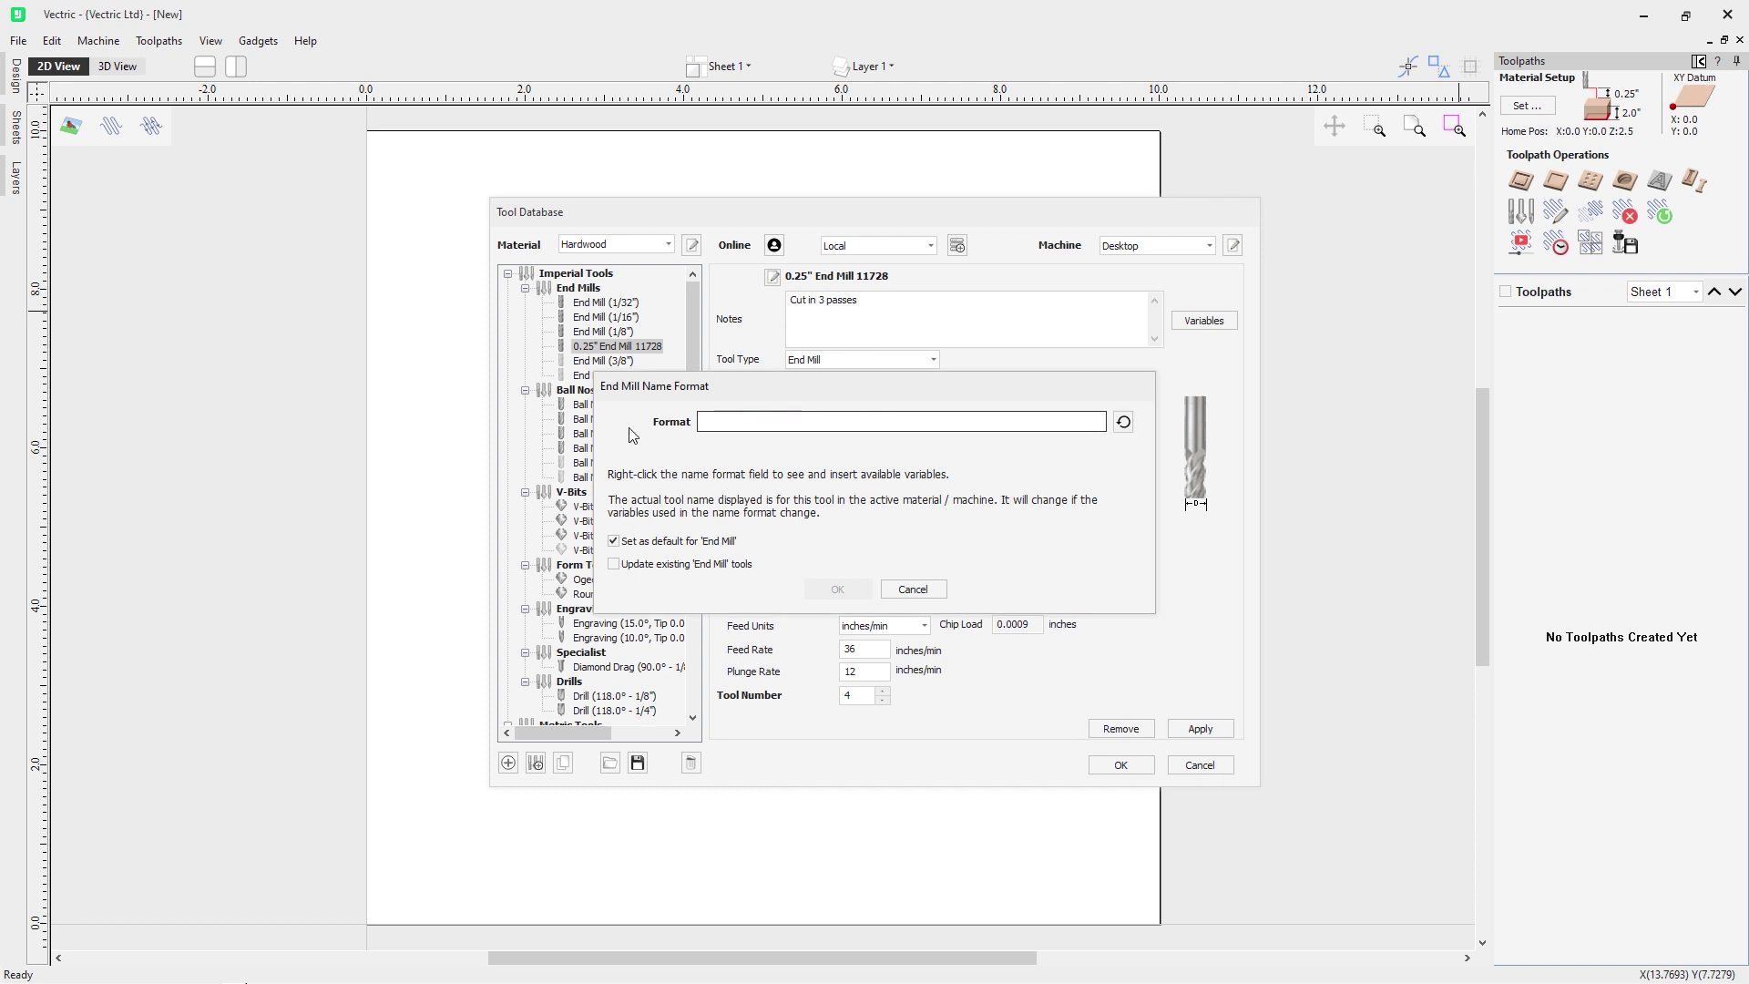
{"action": "right_click", "coordinate": [786, 419]}
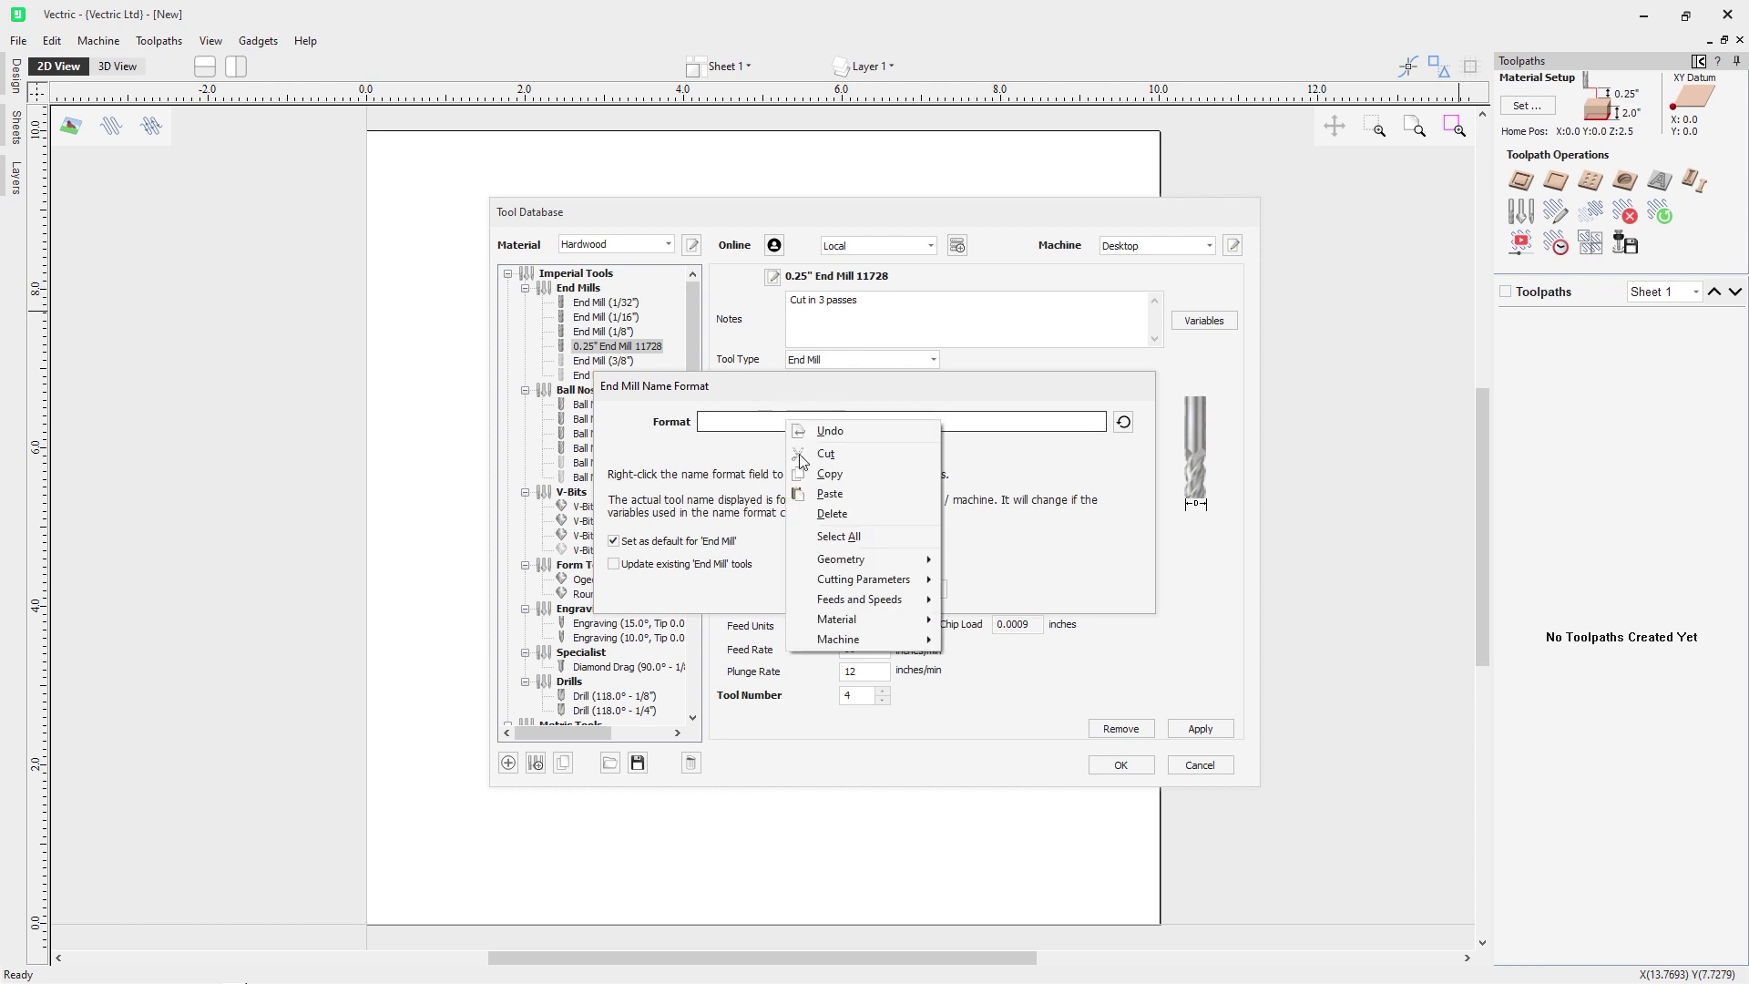
{"action": "mouse_move", "coordinate": [882, 565]}
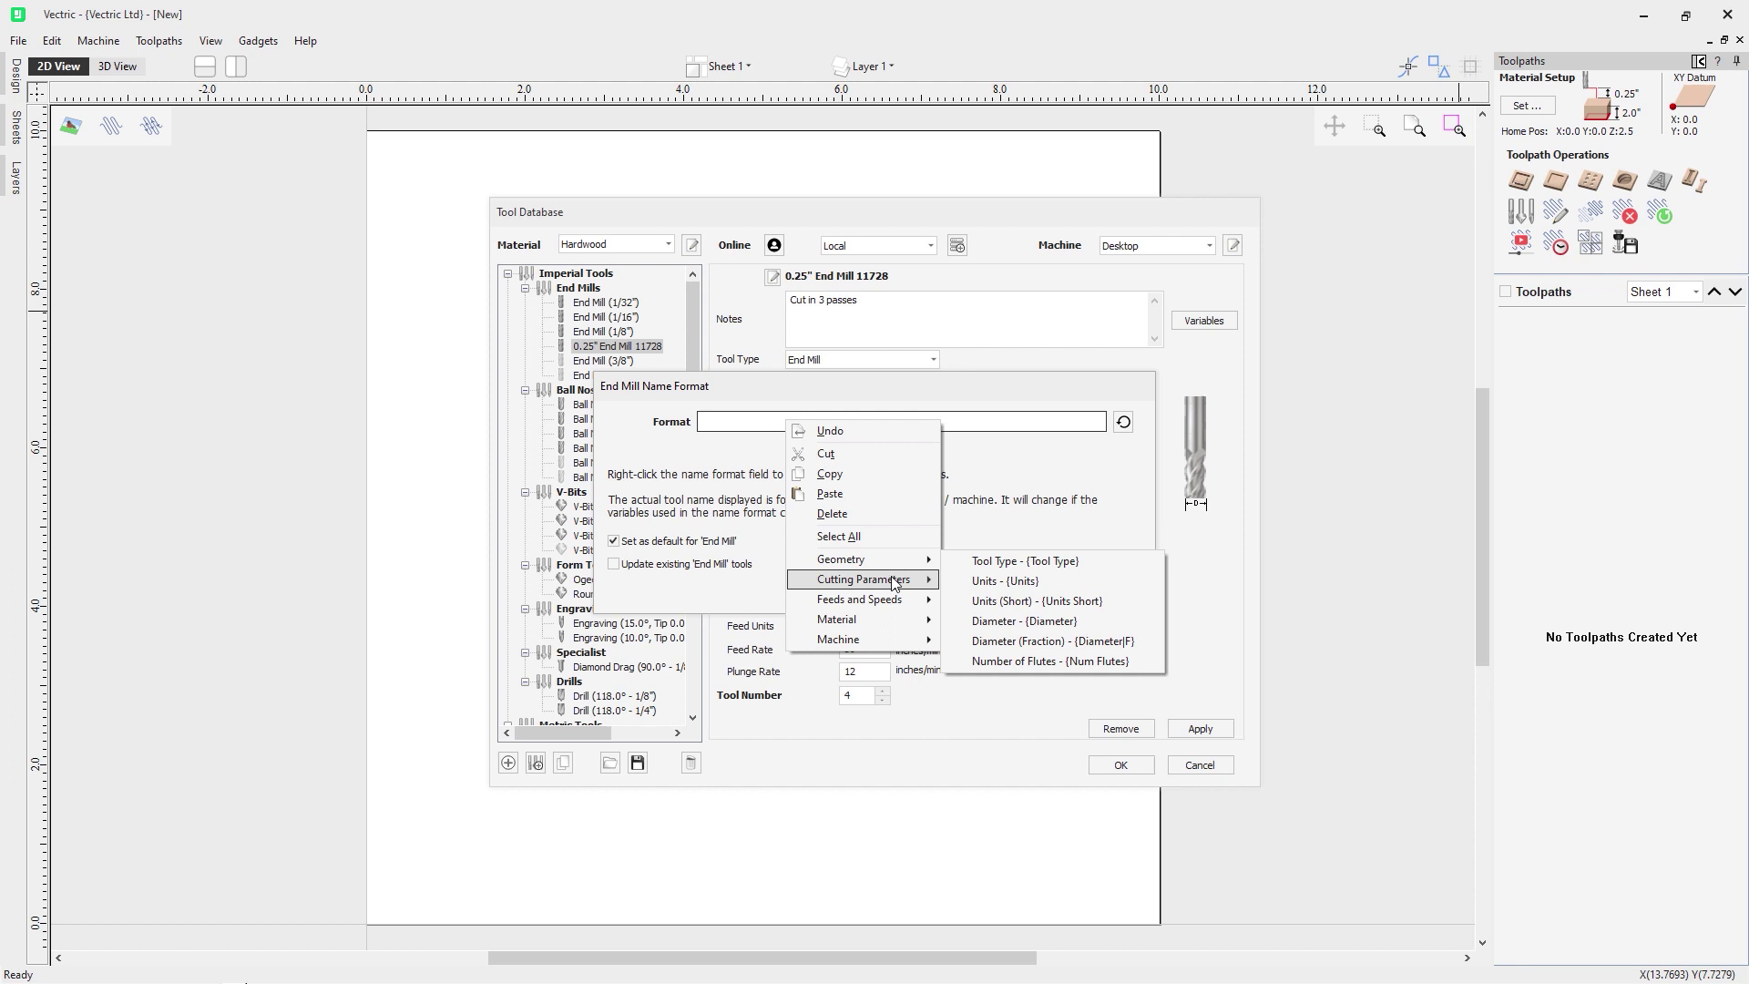
{"action": "mouse_move", "coordinate": [889, 605]}
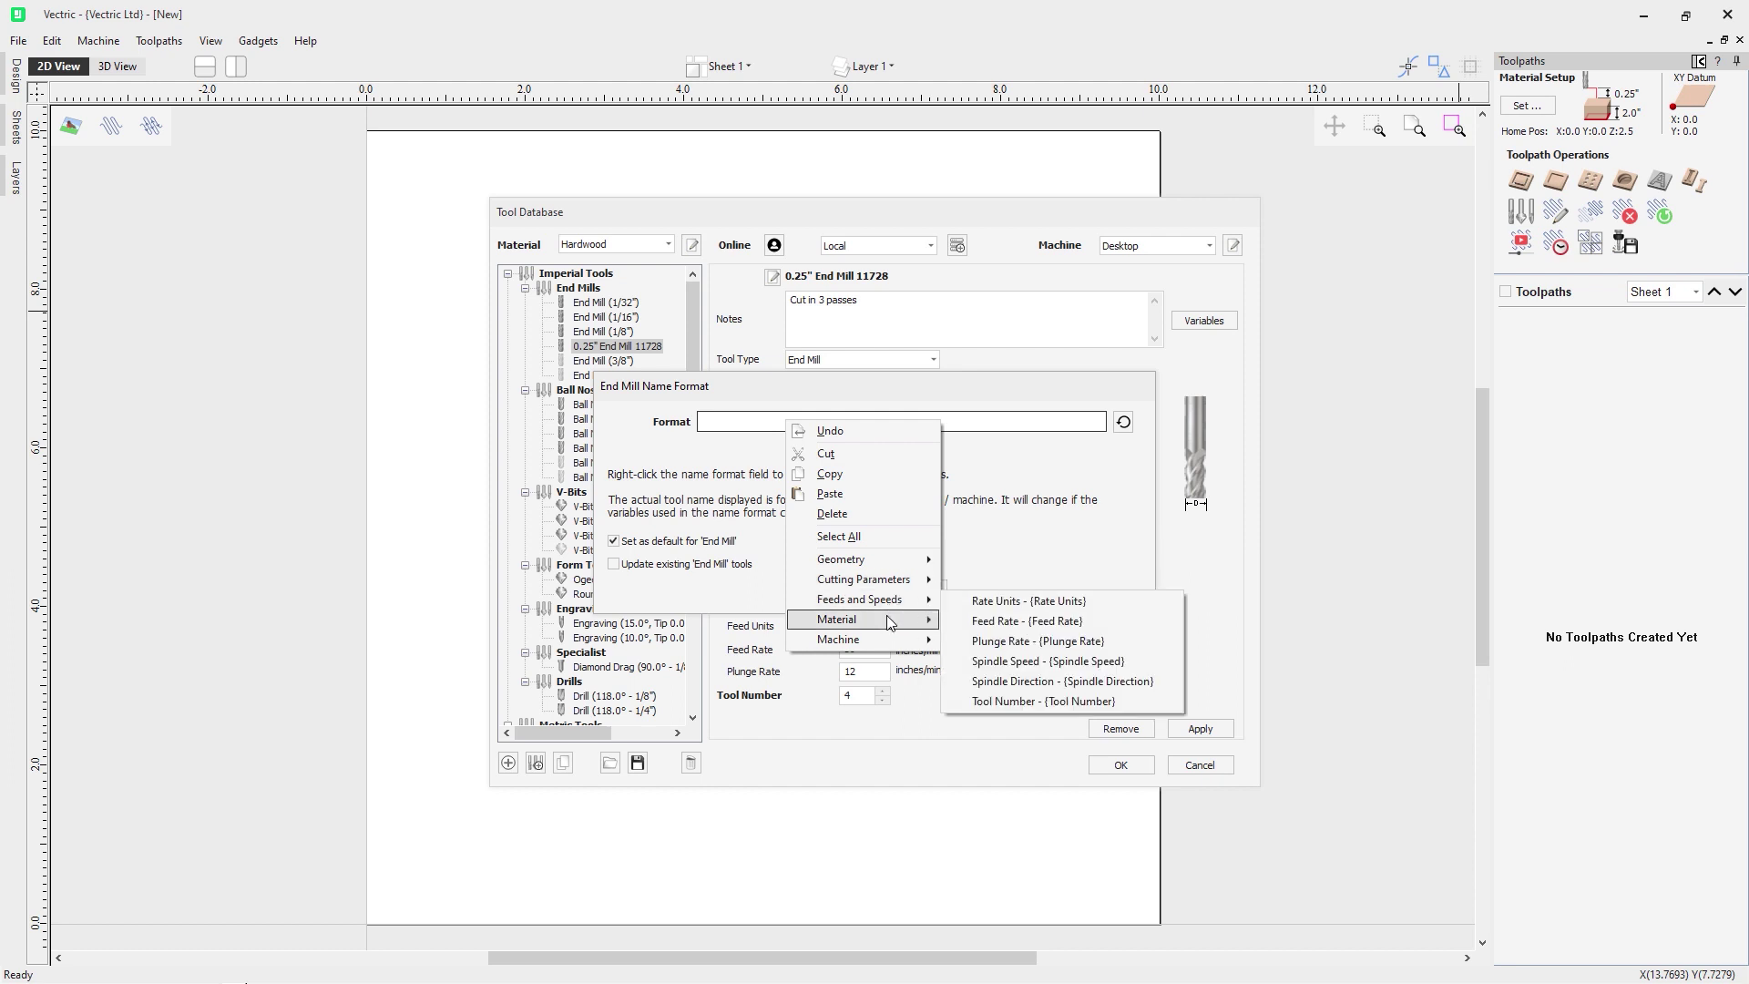
{"action": "mouse_move", "coordinate": [887, 638]}
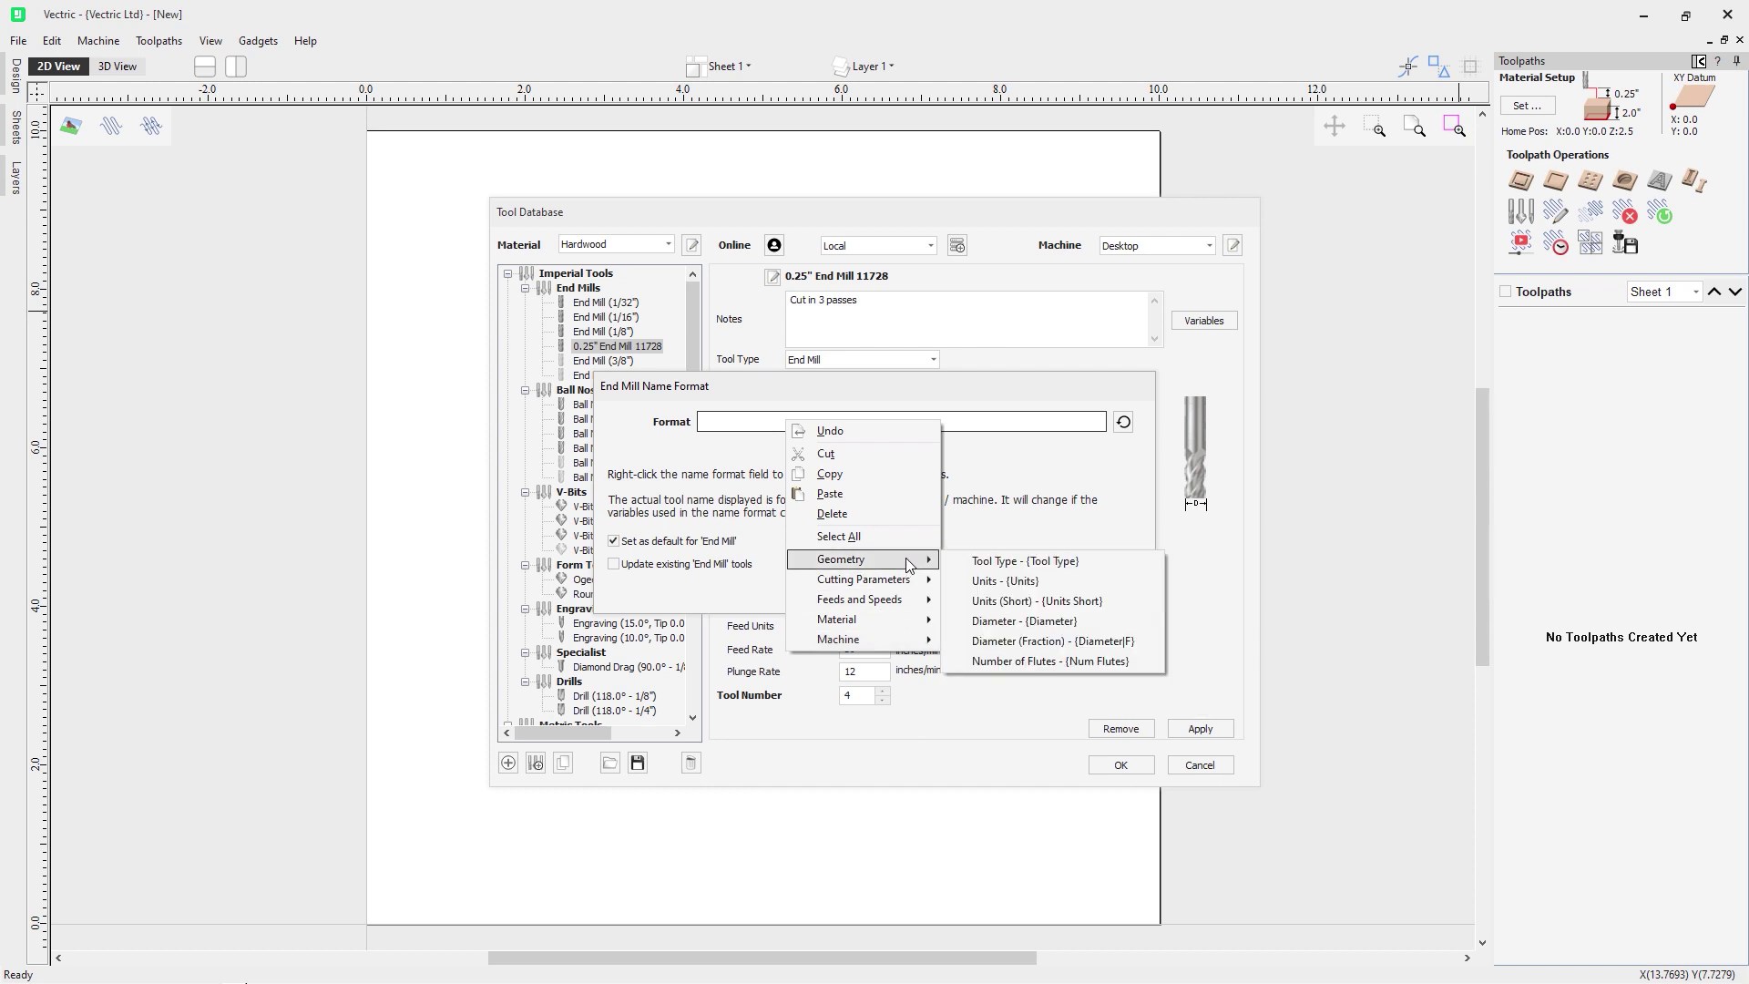
{"action": "left_click", "coordinate": [984, 569]}
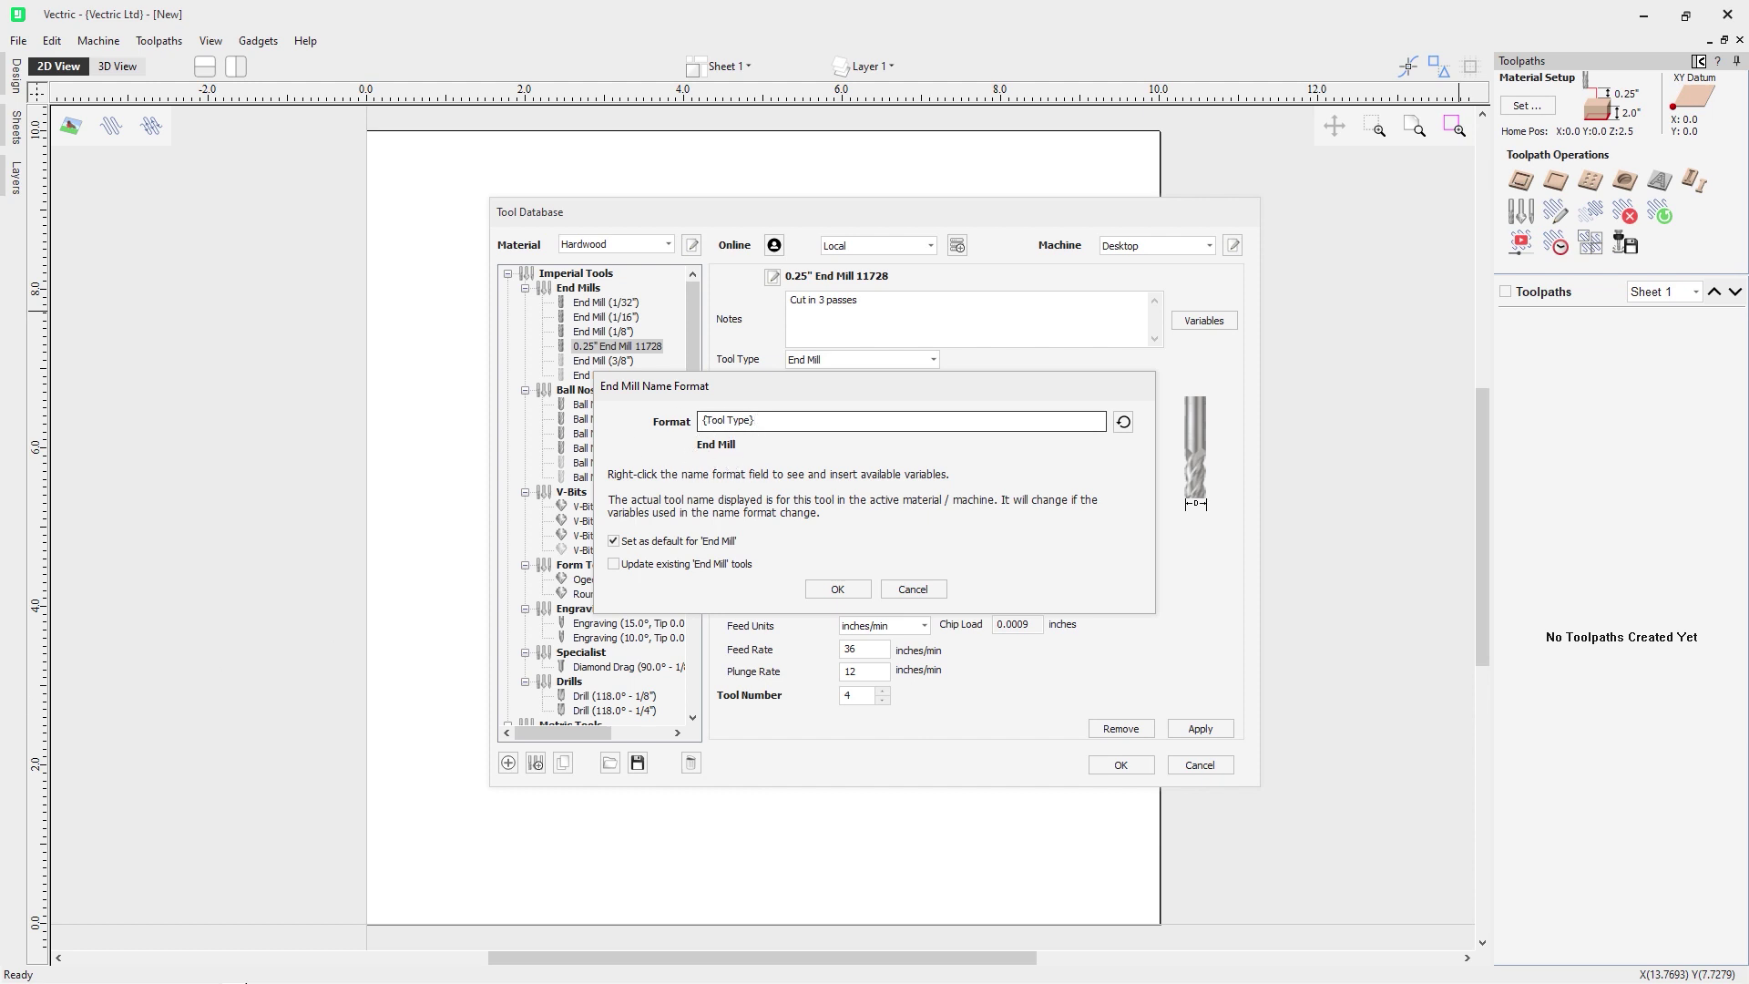
Insert the fractional diameter variable {Diameter|F} before the tool type in the name format
{"action": "left_click", "coordinate": [701, 421]}
{"action": "right_click", "coordinate": [704, 421]}
{"action": "mouse_move", "coordinate": [824, 559]}
{"action": "left_click", "coordinate": [925, 633]}
{"action": "left_click_drag", "start_coordinate": [754, 420], "coordinate": [705, 422]}
{"action": "key", "text": "BackSpace"}
{"action": "right_click", "coordinate": [704, 423]}
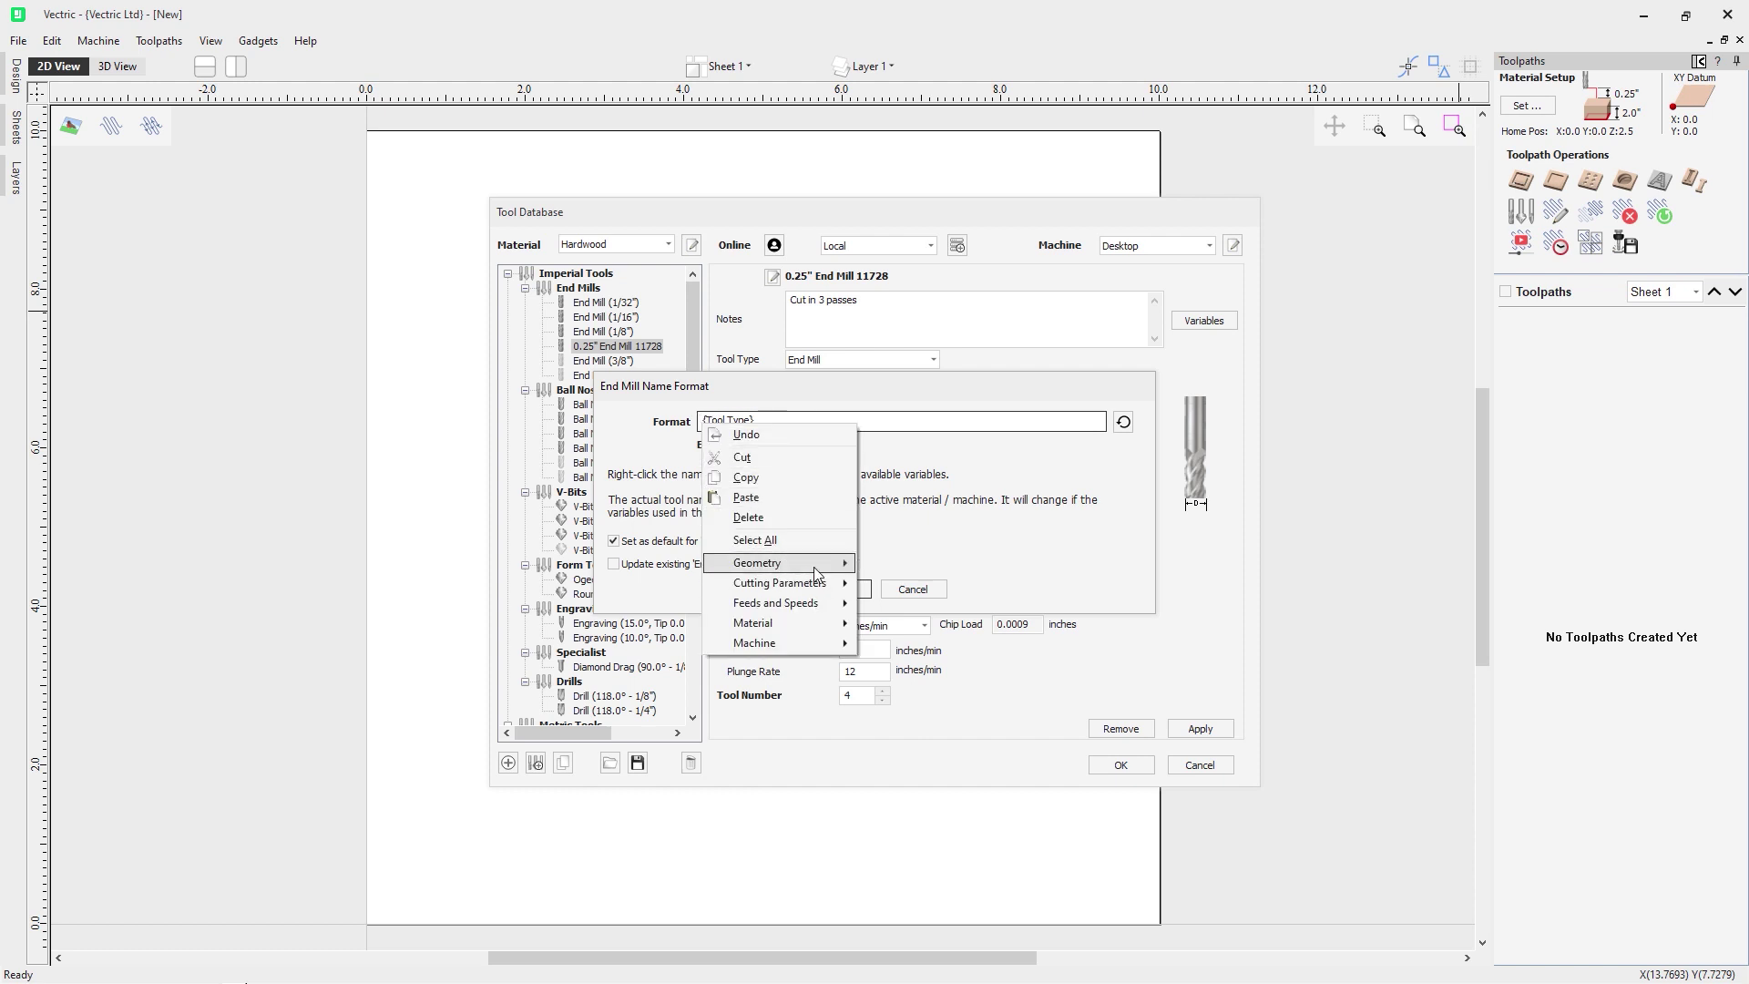
{"action": "mouse_move", "coordinate": [815, 565]}
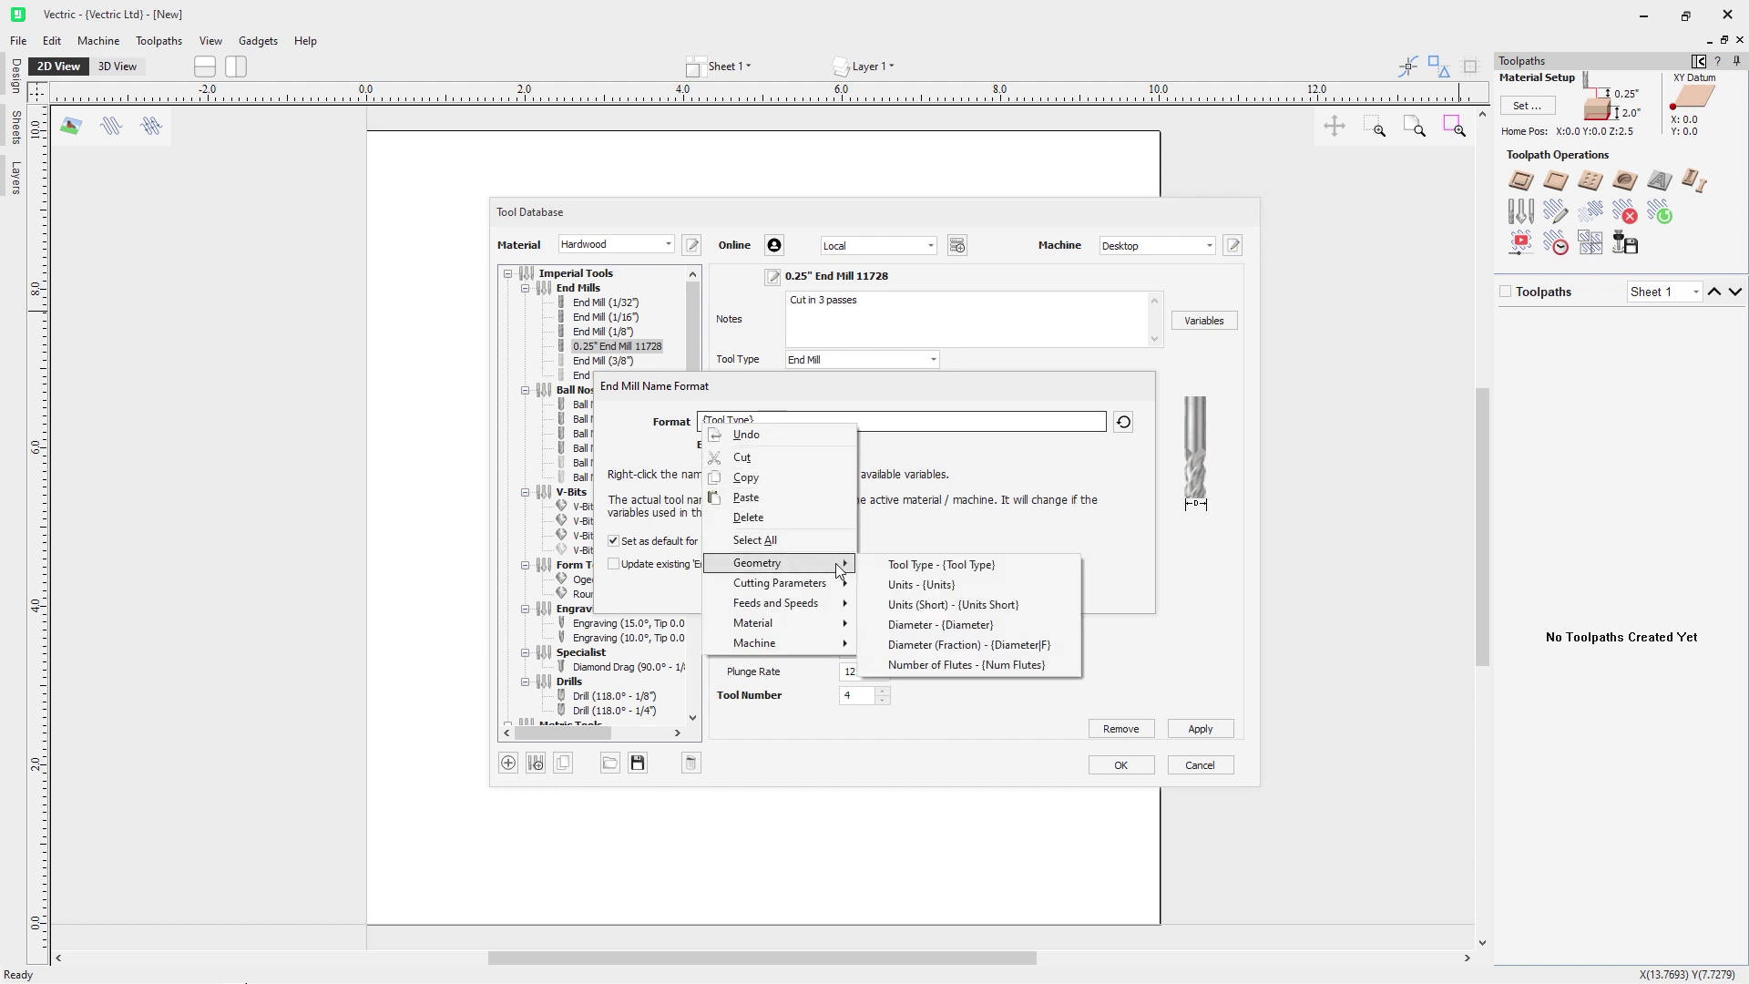
{"action": "left_click", "coordinate": [955, 649]}
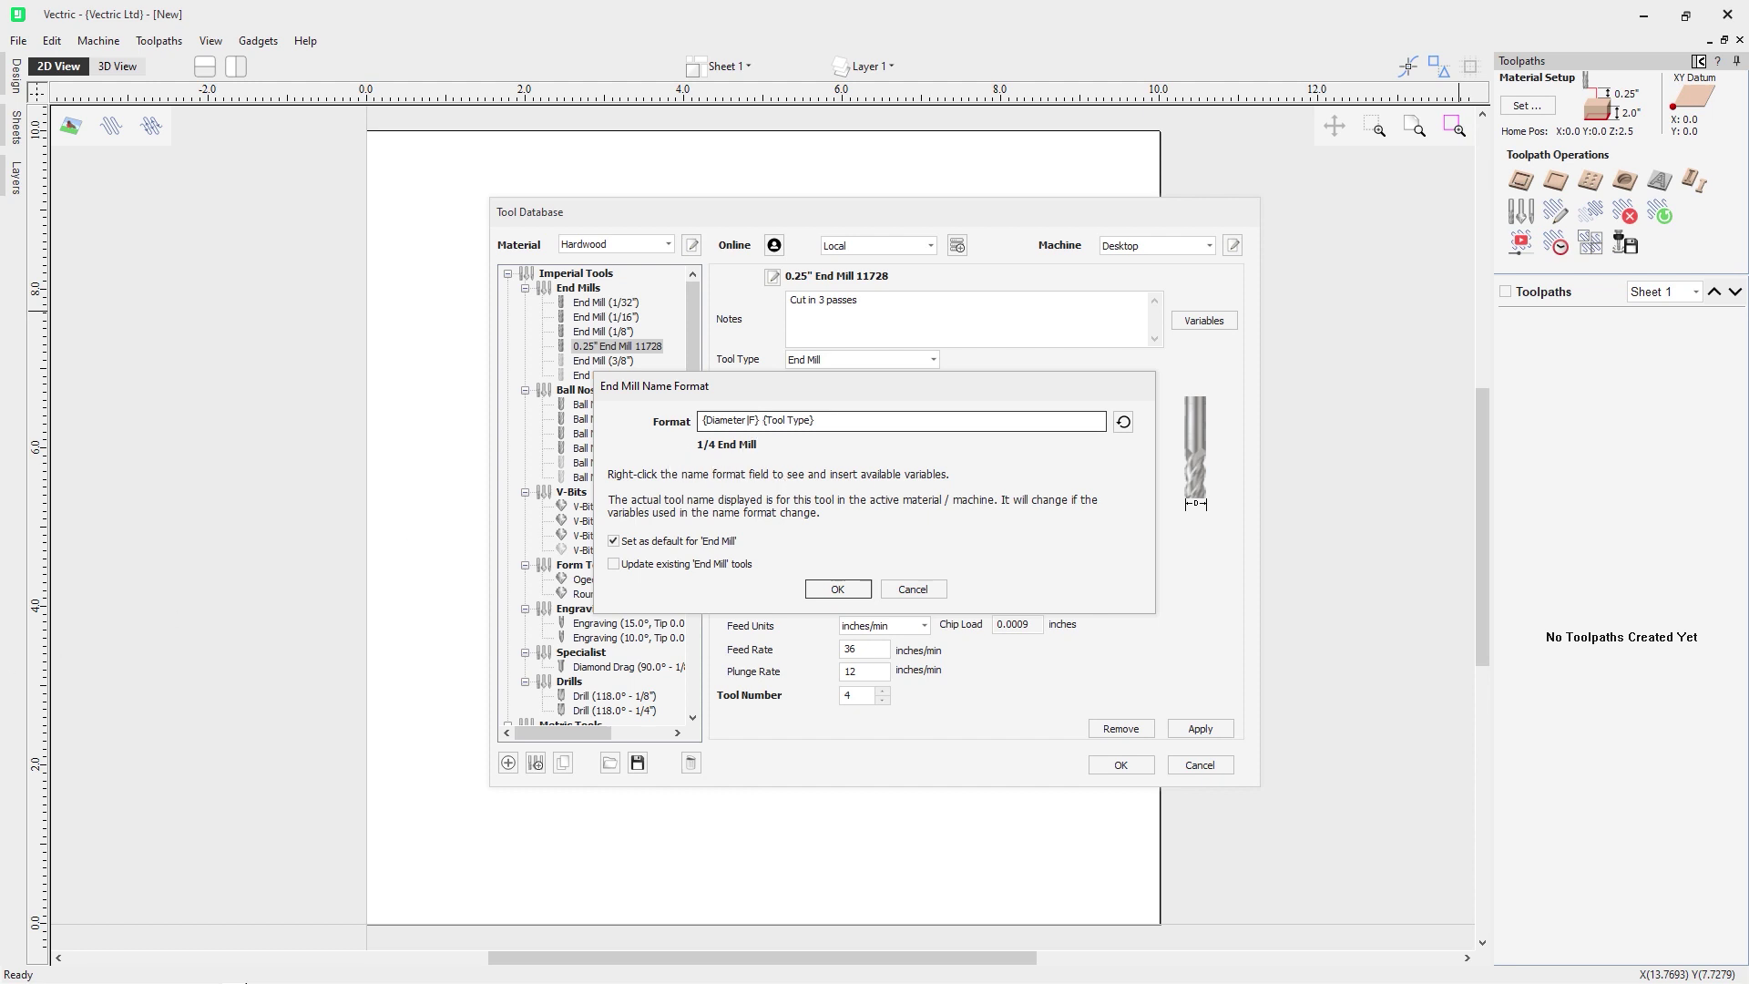
Try the full {Units} variable after the diameter in the name format and remove it again
{"action": "right_click", "coordinate": [763, 420]}
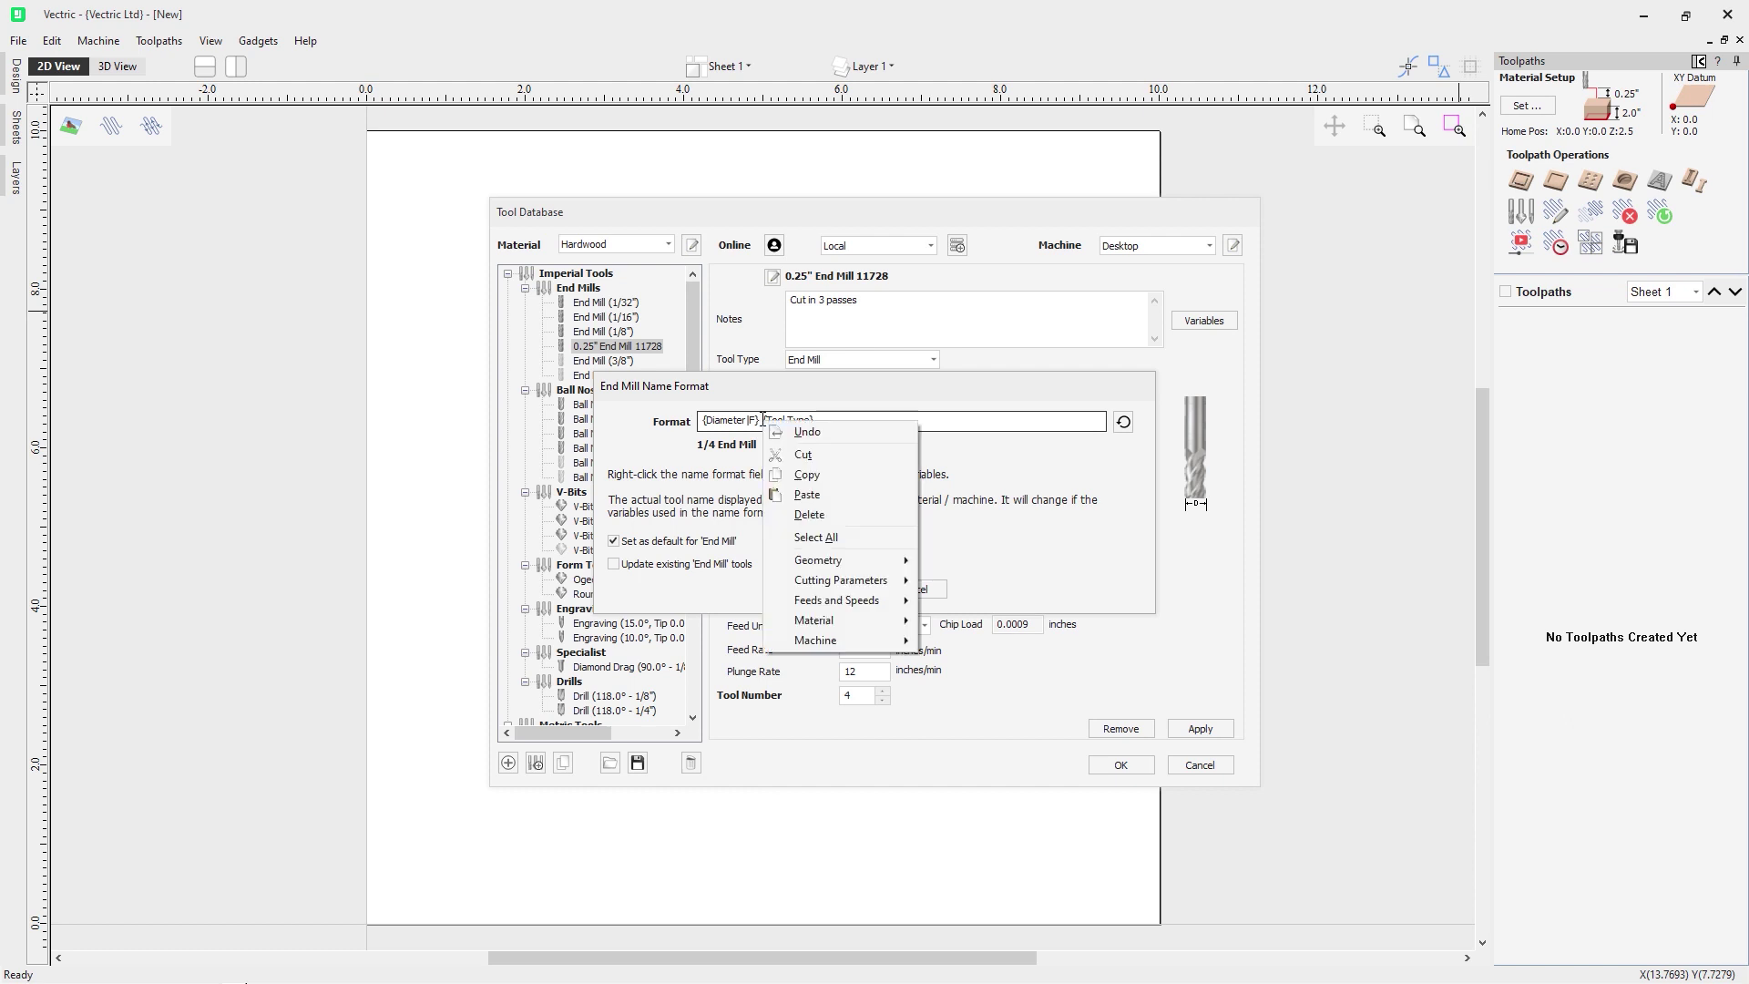
{"action": "mouse_move", "coordinate": [884, 561]}
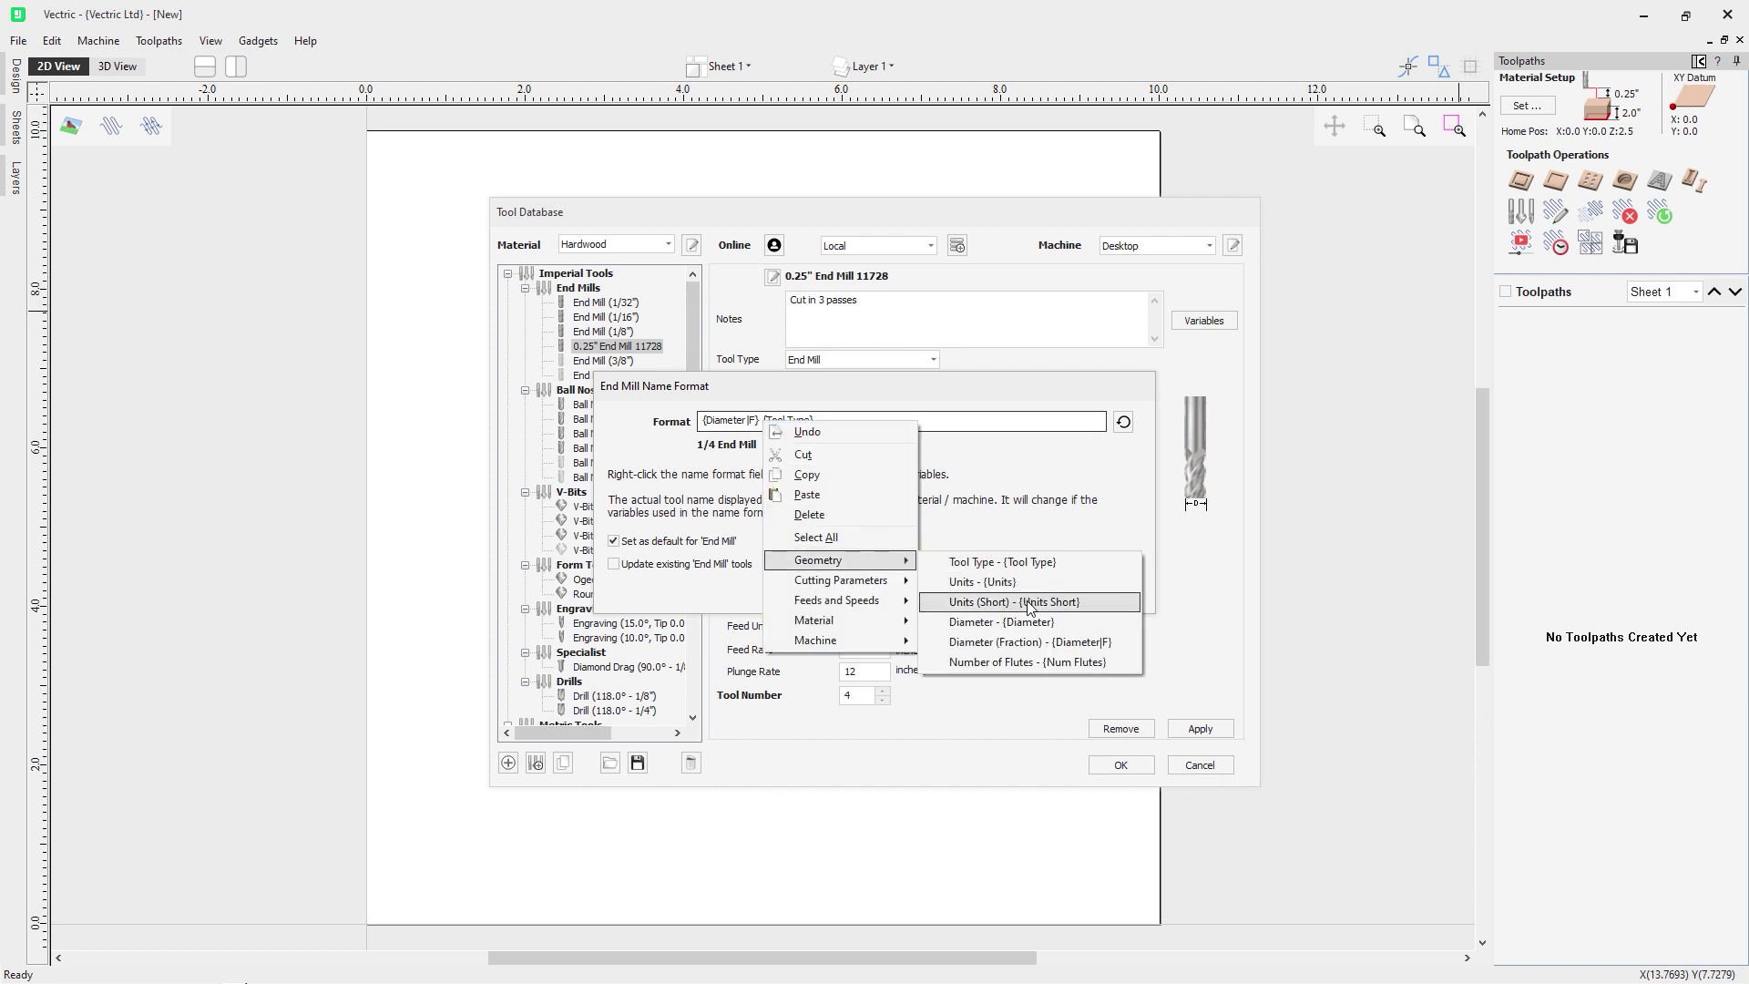
{"action": "left_click", "coordinate": [1013, 584]}
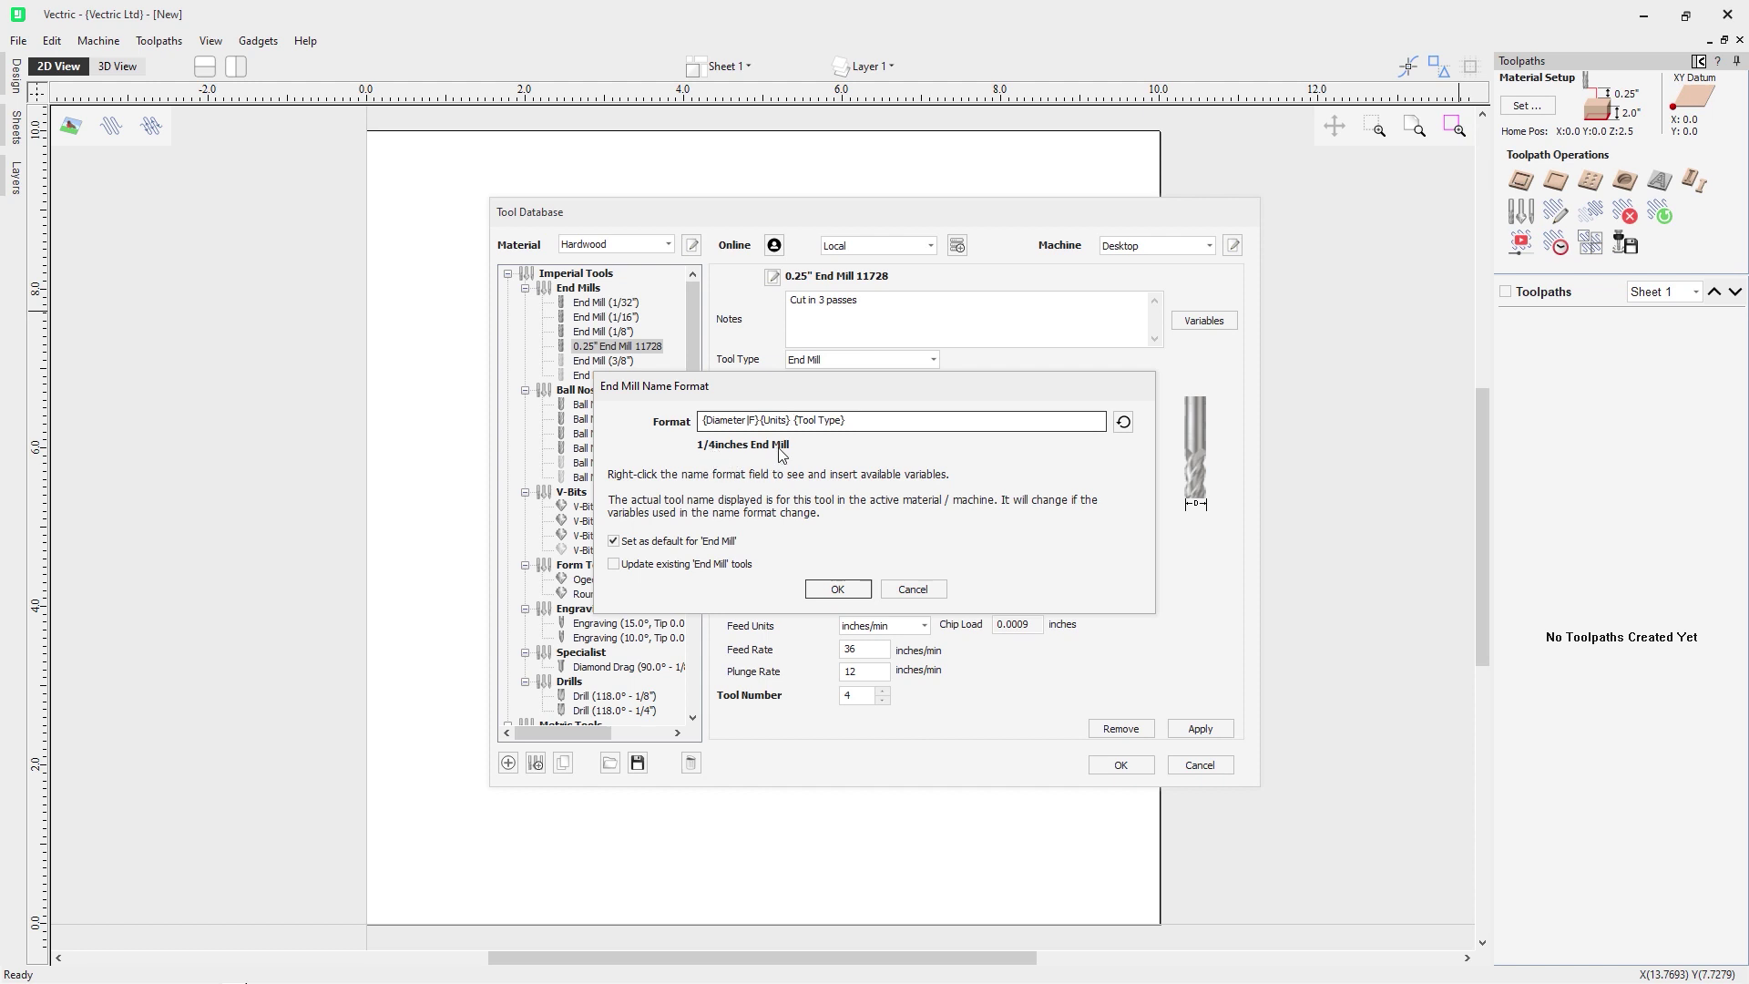
{"action": "key", "text": "BackSpace"}
{"action": "key", "text": "BackSpace"}
{"action": "key", "text": "BackSpace"}
{"action": "key", "text": "BackSpace"}
{"action": "key", "text": "BackSpace"}
Insert the {Units Short} variable directly after the diameter in the name format
{"action": "right_click", "coordinate": [763, 425]}
{"action": "mouse_move", "coordinate": [874, 563]}
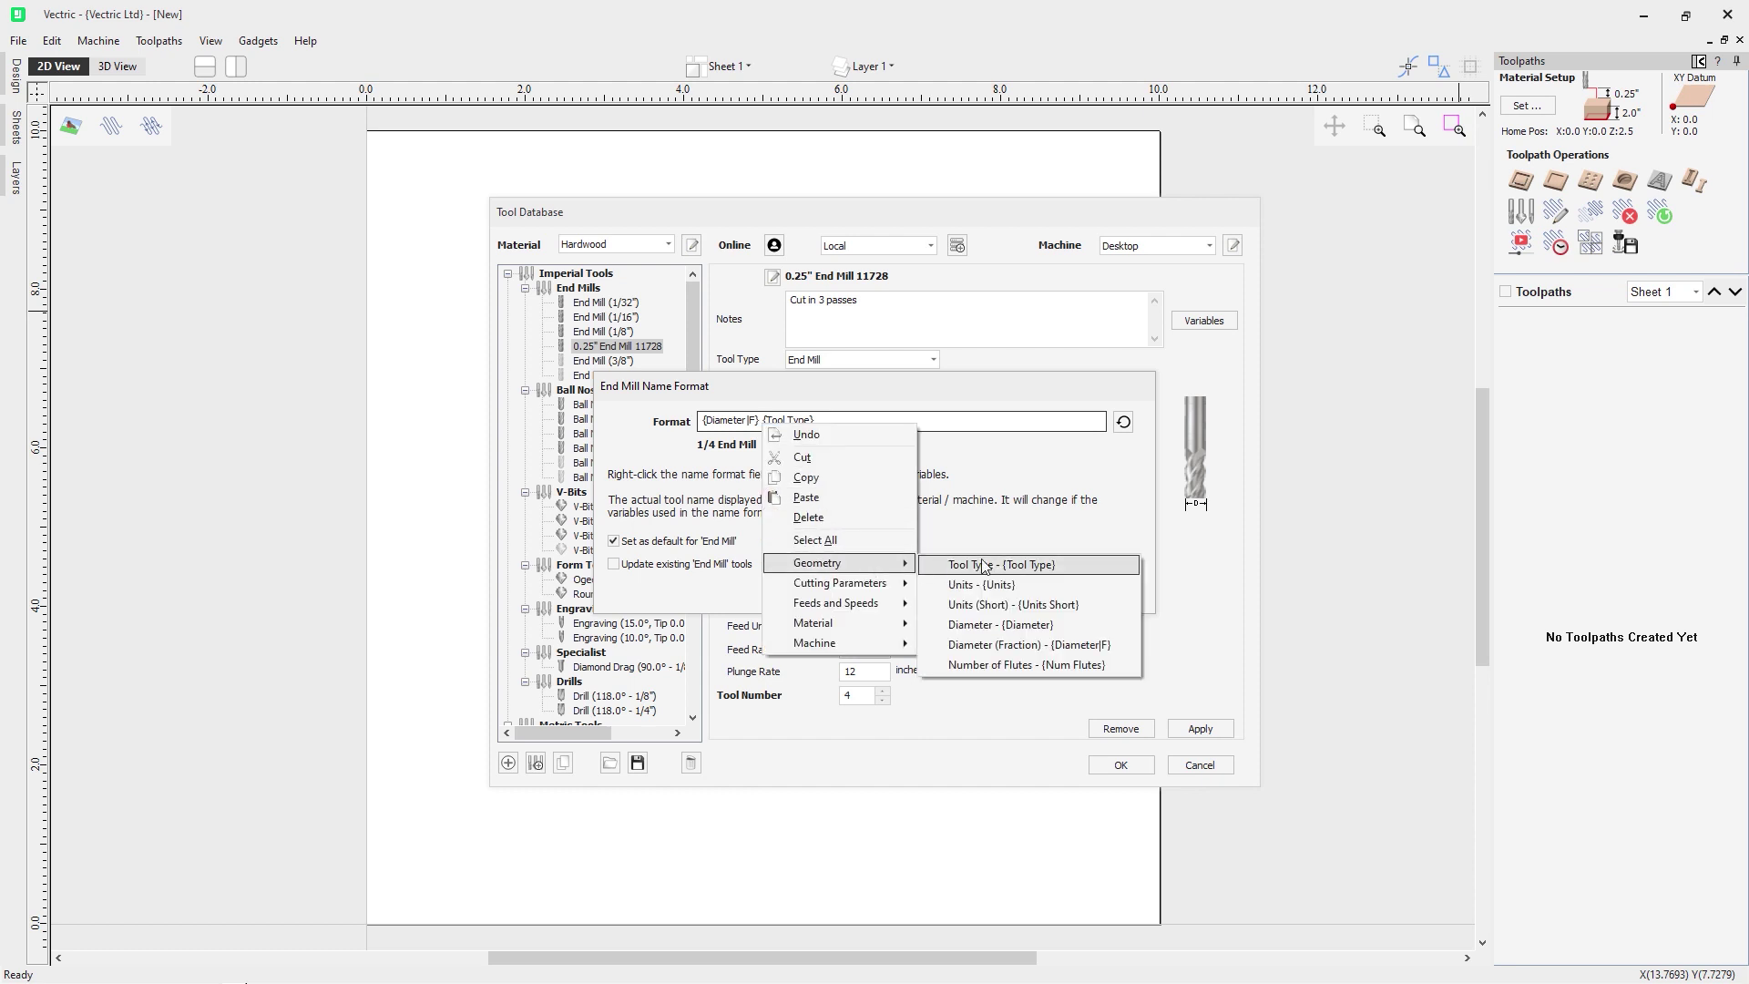
{"action": "left_click", "coordinate": [1013, 604]}
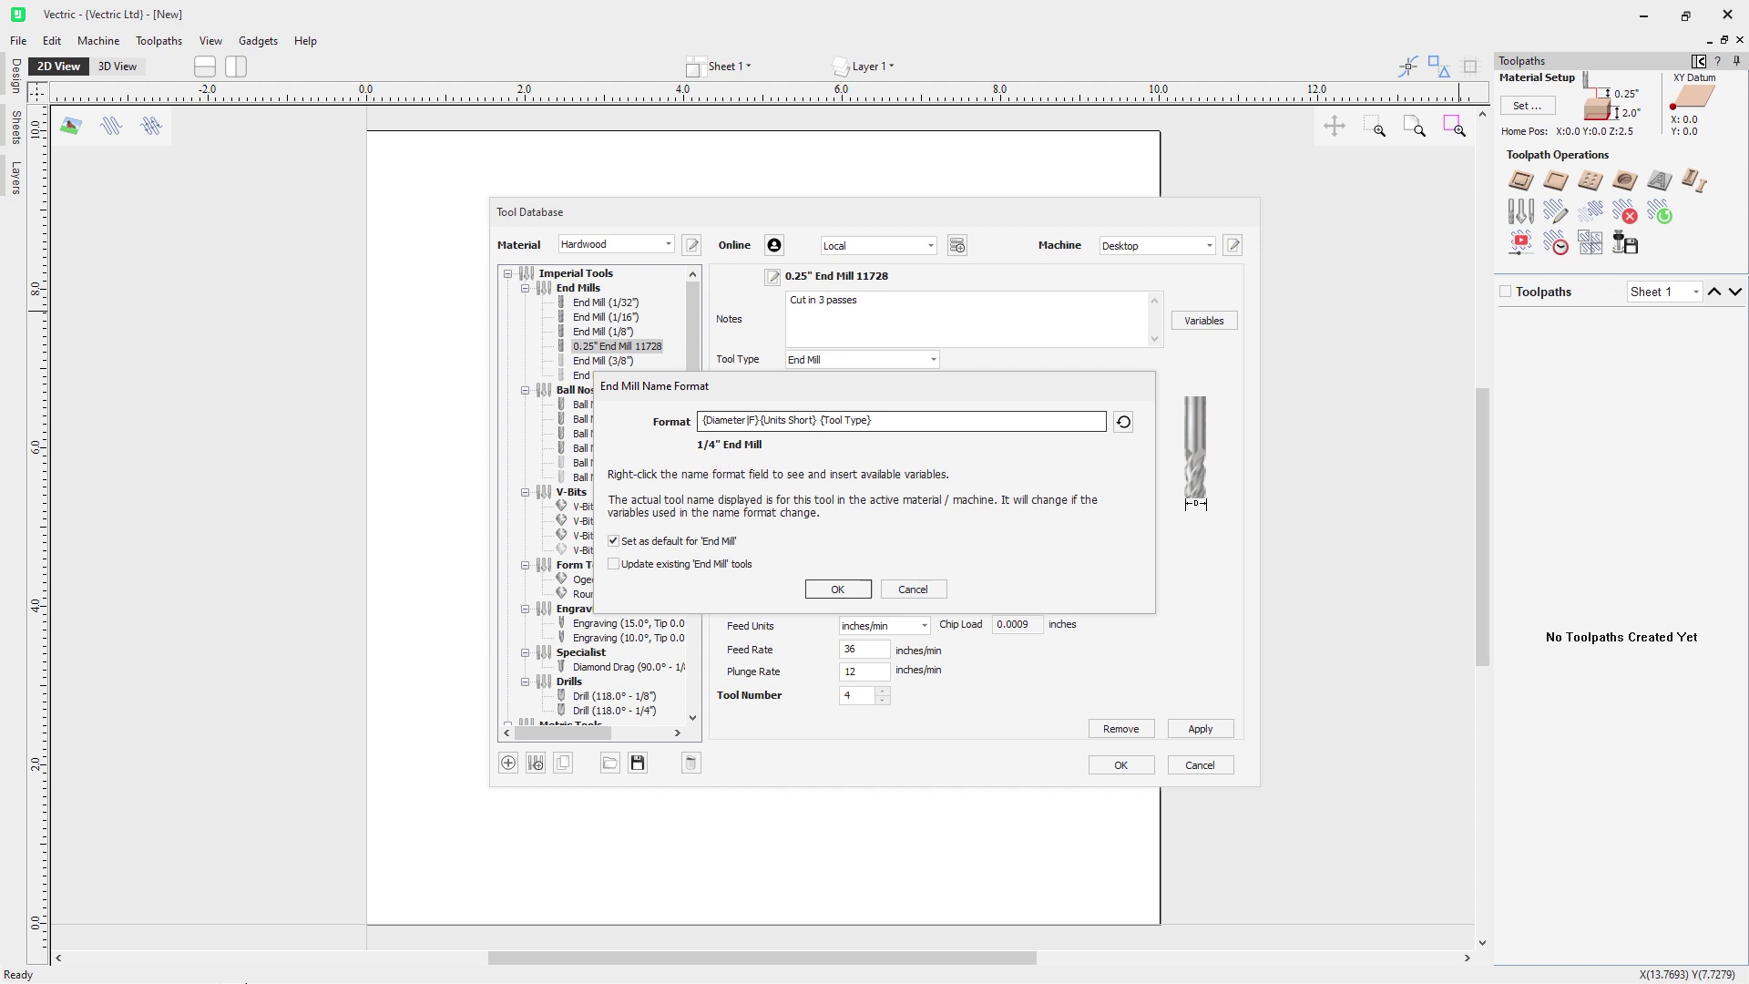
Reorder the name format to {Tool Type} {Diameter|F}{Units Short} and apply it to all existing end mill tools
{"action": "left_click", "coordinate": [816, 420]}
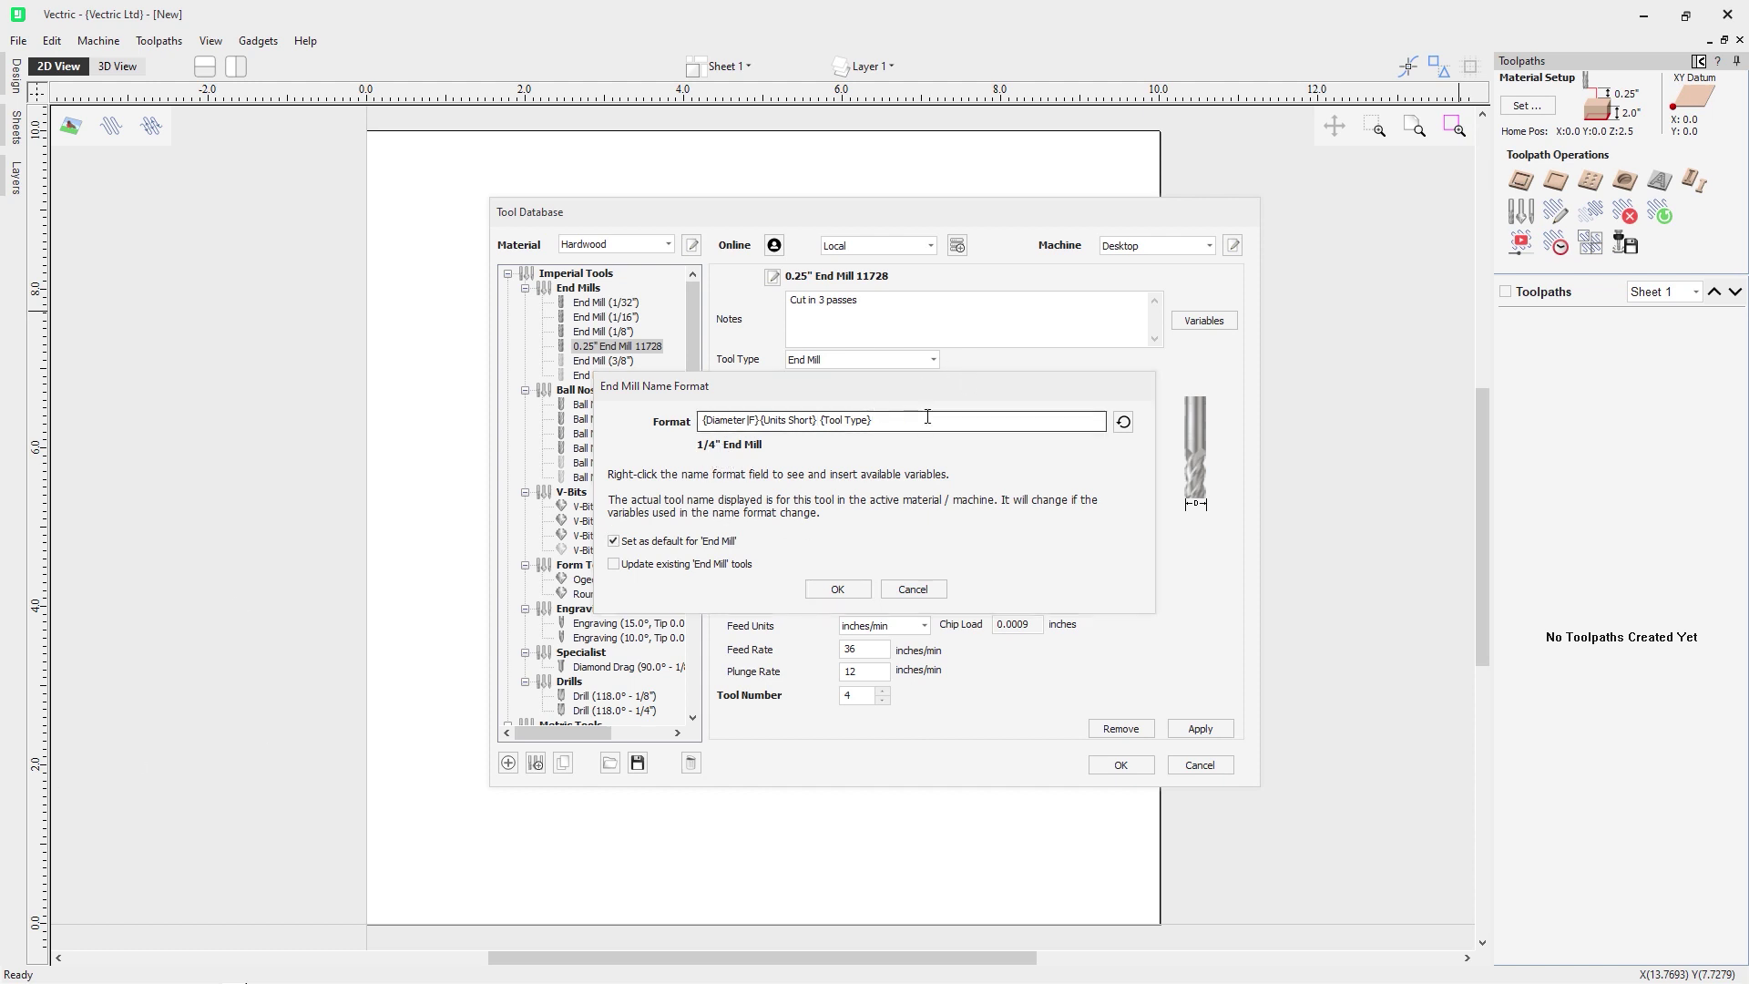
{"action": "left_click_drag", "start_coordinate": [898, 425], "coordinate": [818, 421]}
{"action": "key", "text": "BackSpace"}
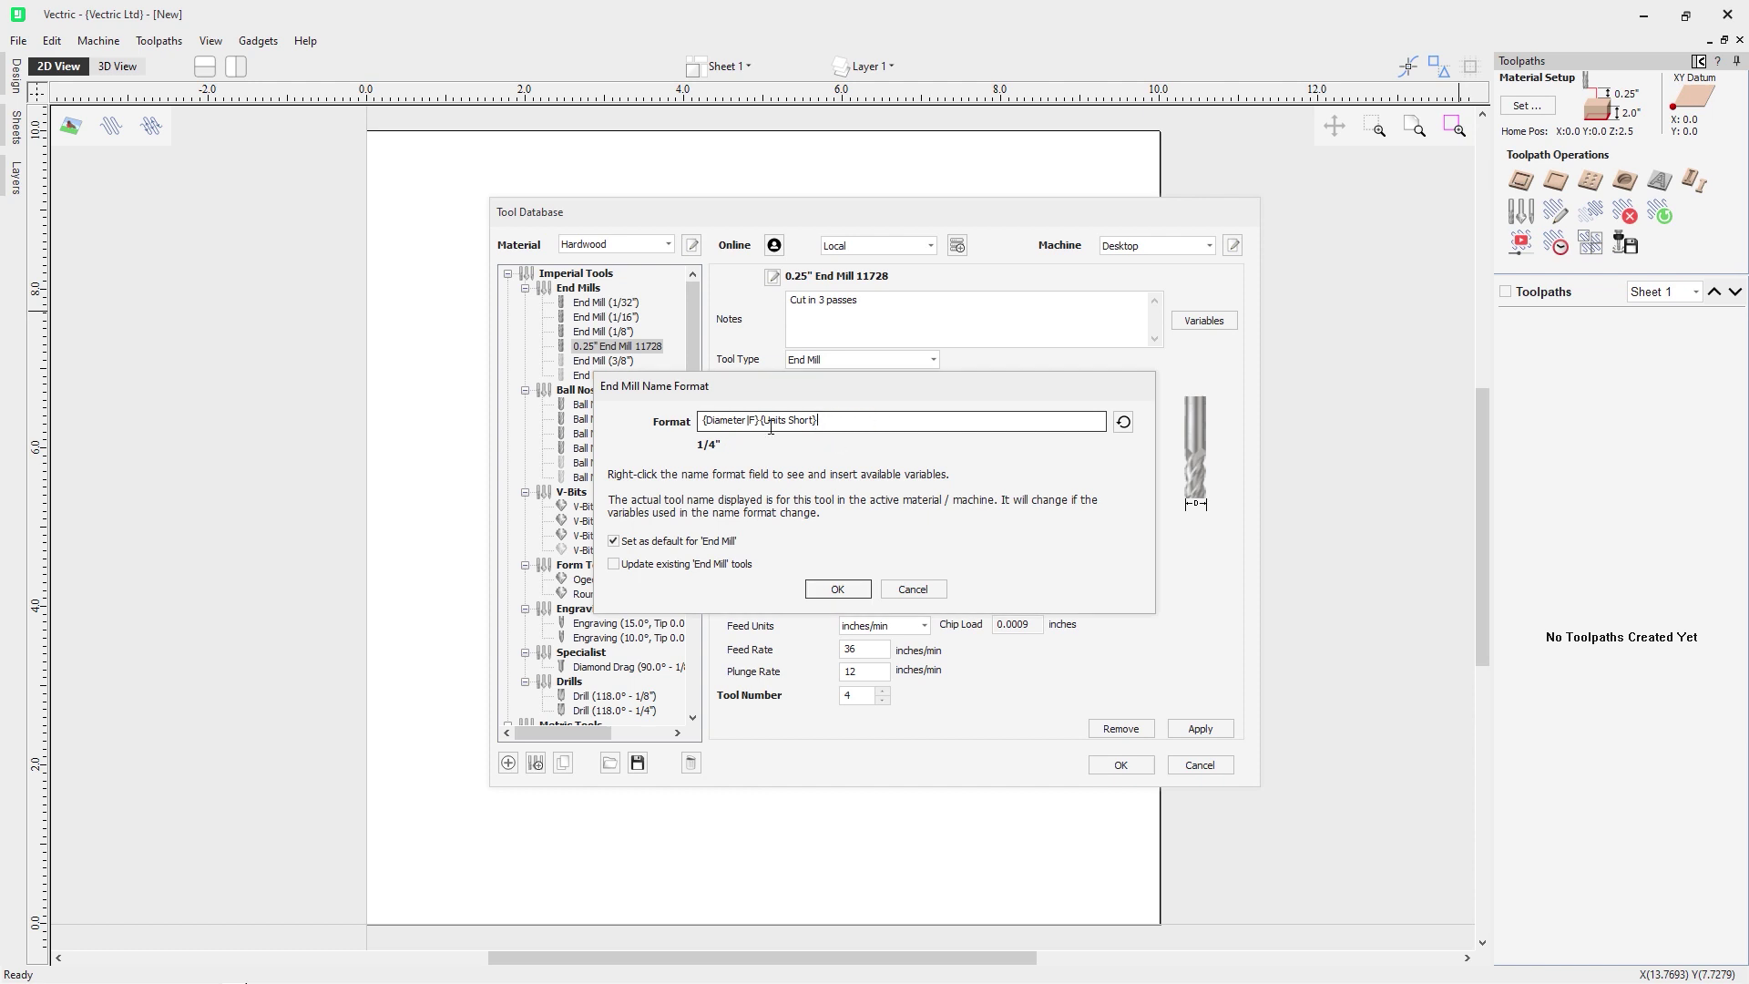
{"action": "right_click", "coordinate": [703, 421]}
{"action": "mouse_move", "coordinate": [803, 565]}
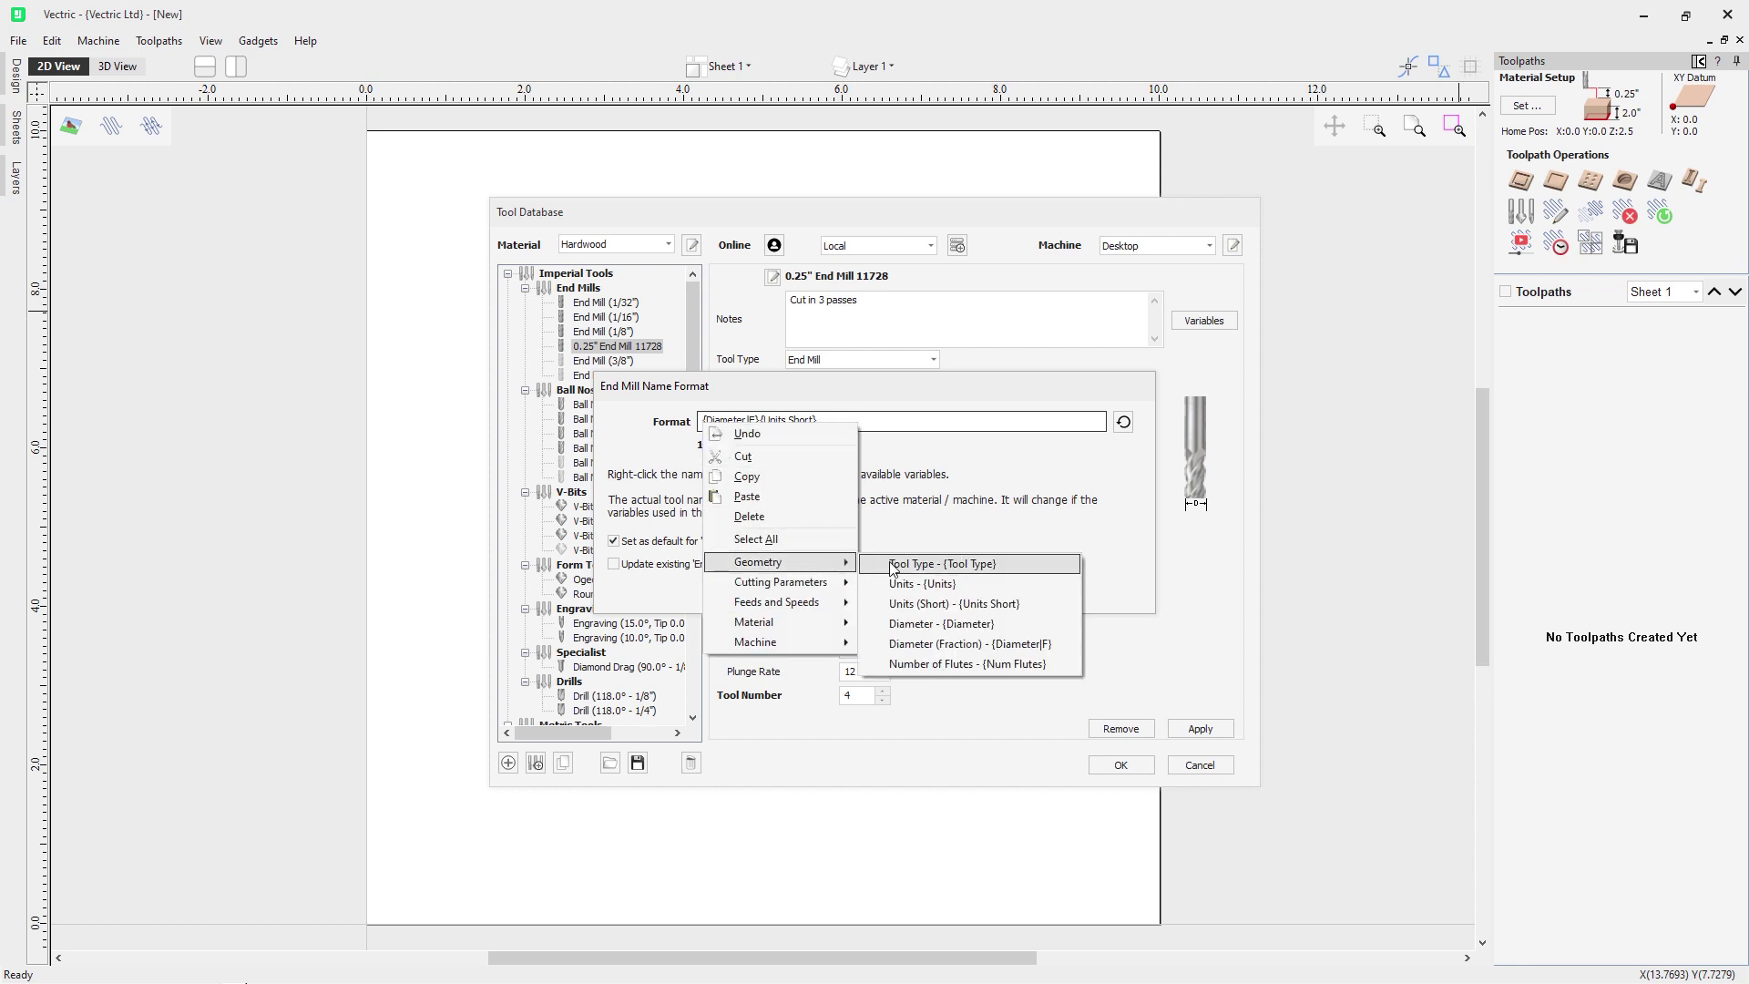
{"action": "left_click", "coordinate": [926, 565]}
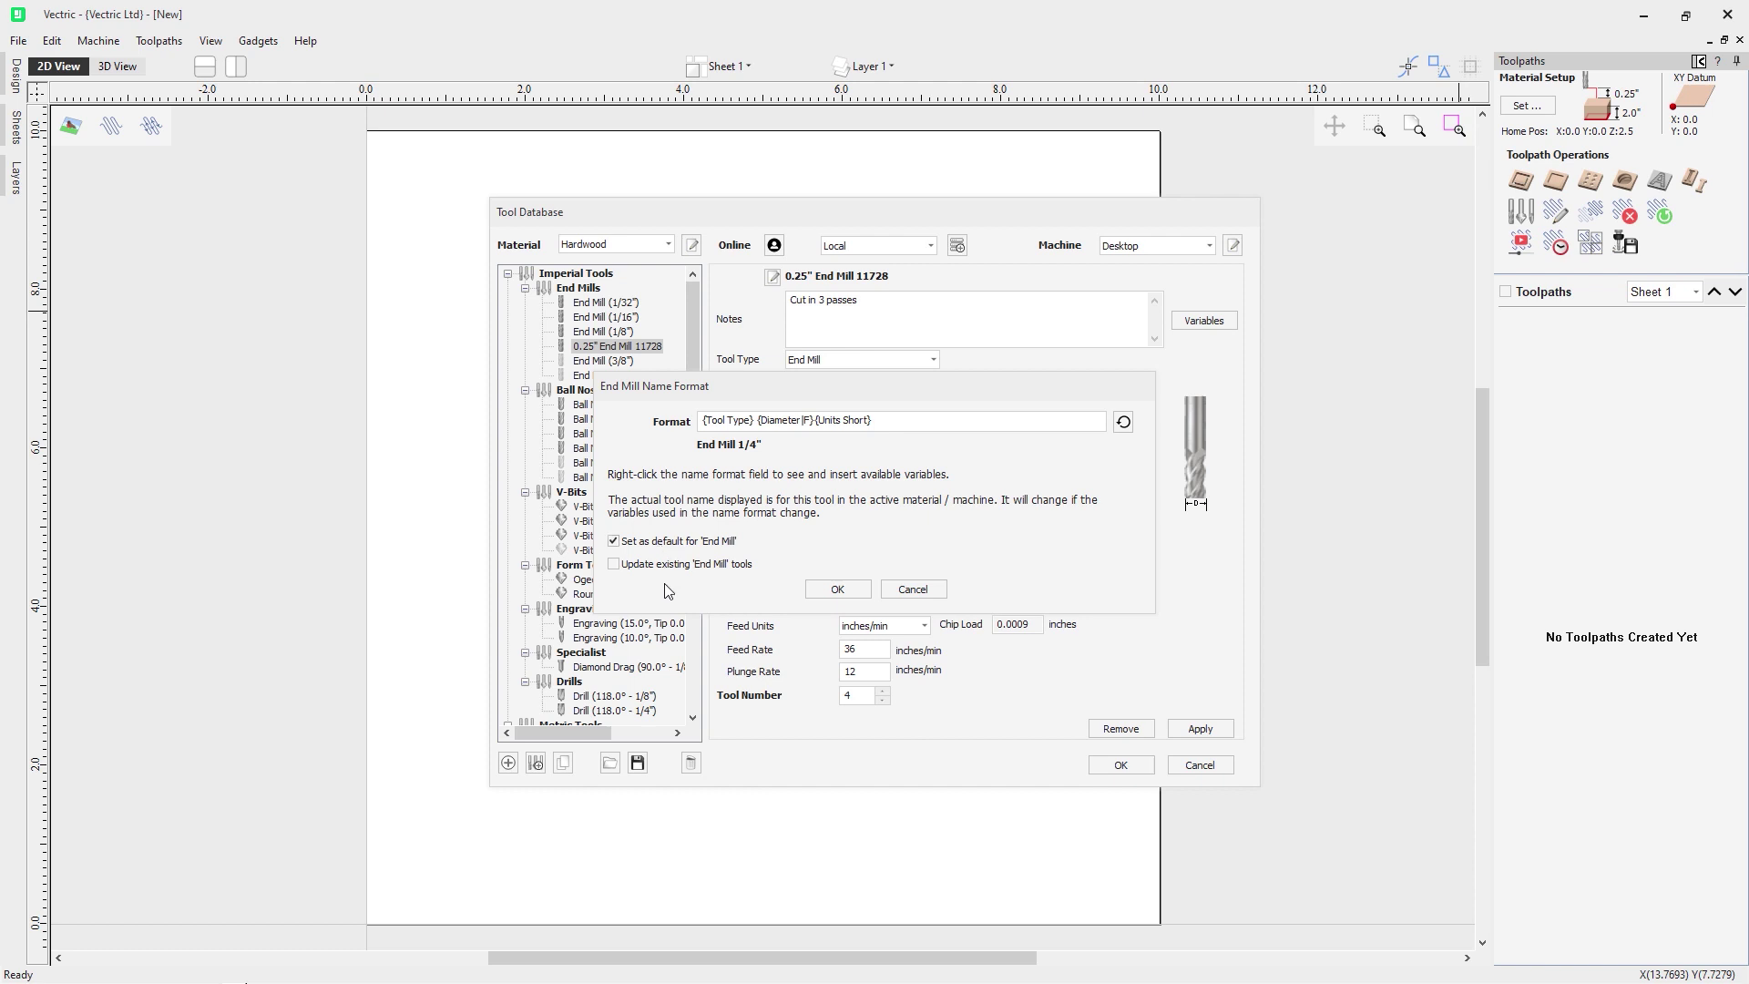
{"action": "left_click", "coordinate": [697, 566]}
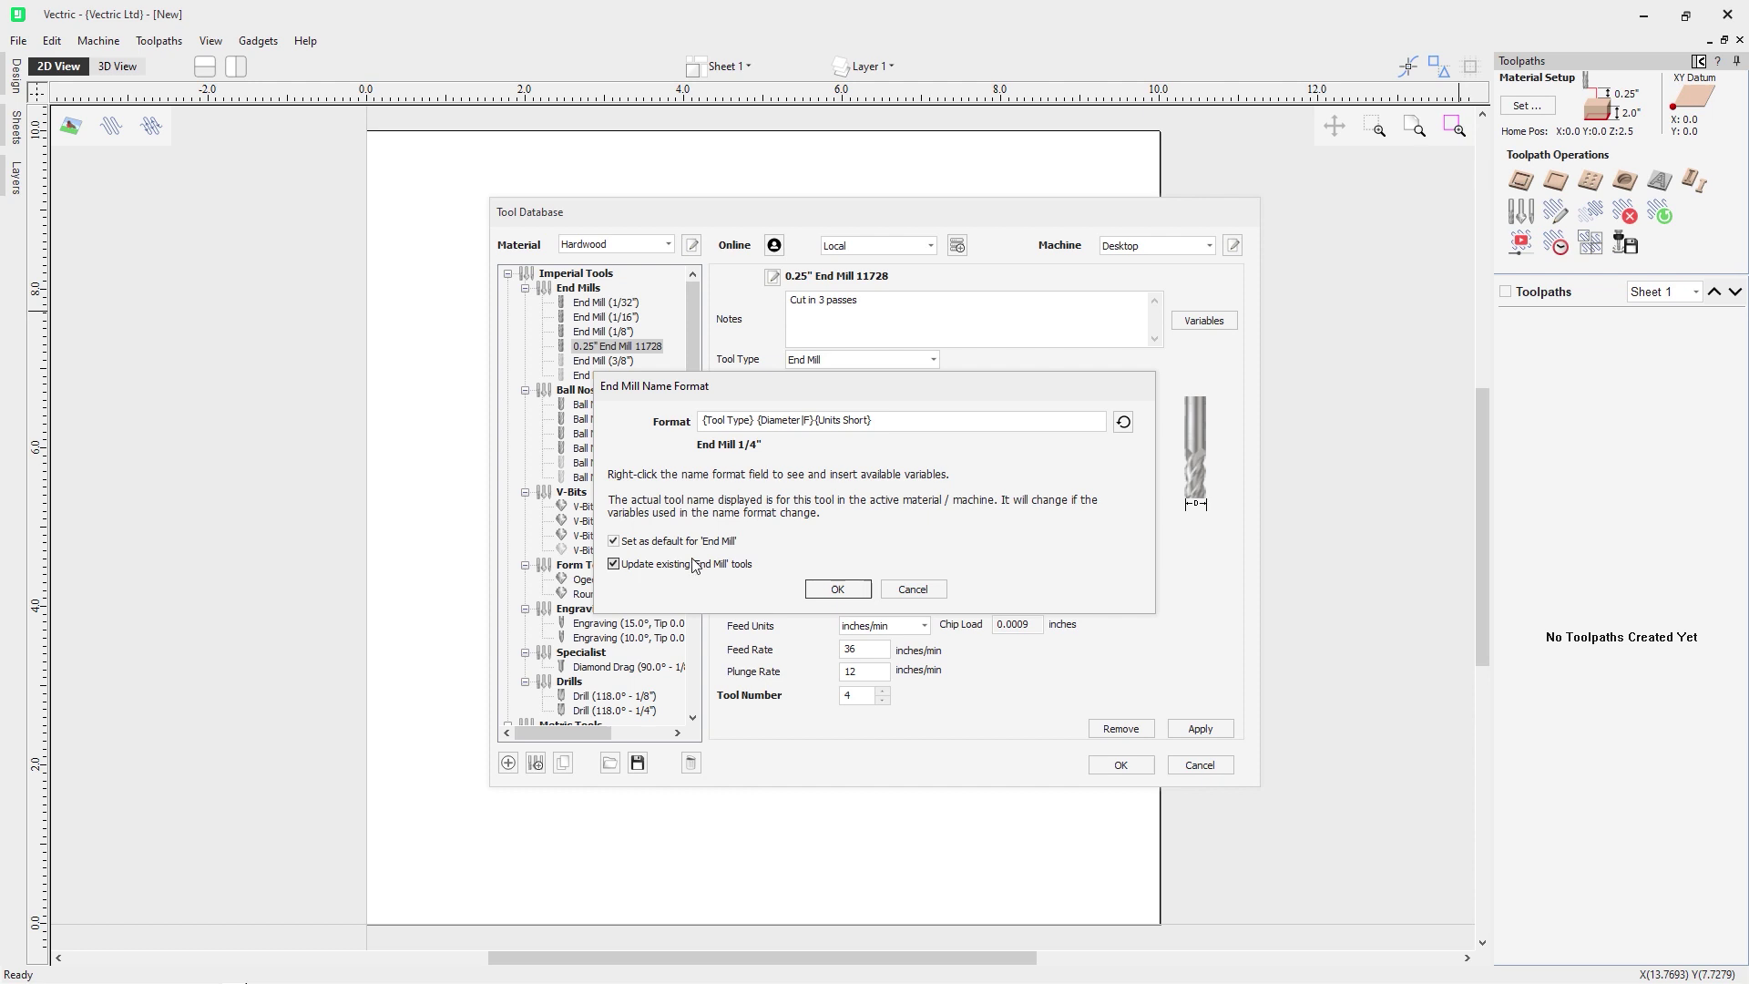
{"action": "left_click", "coordinate": [811, 590]}
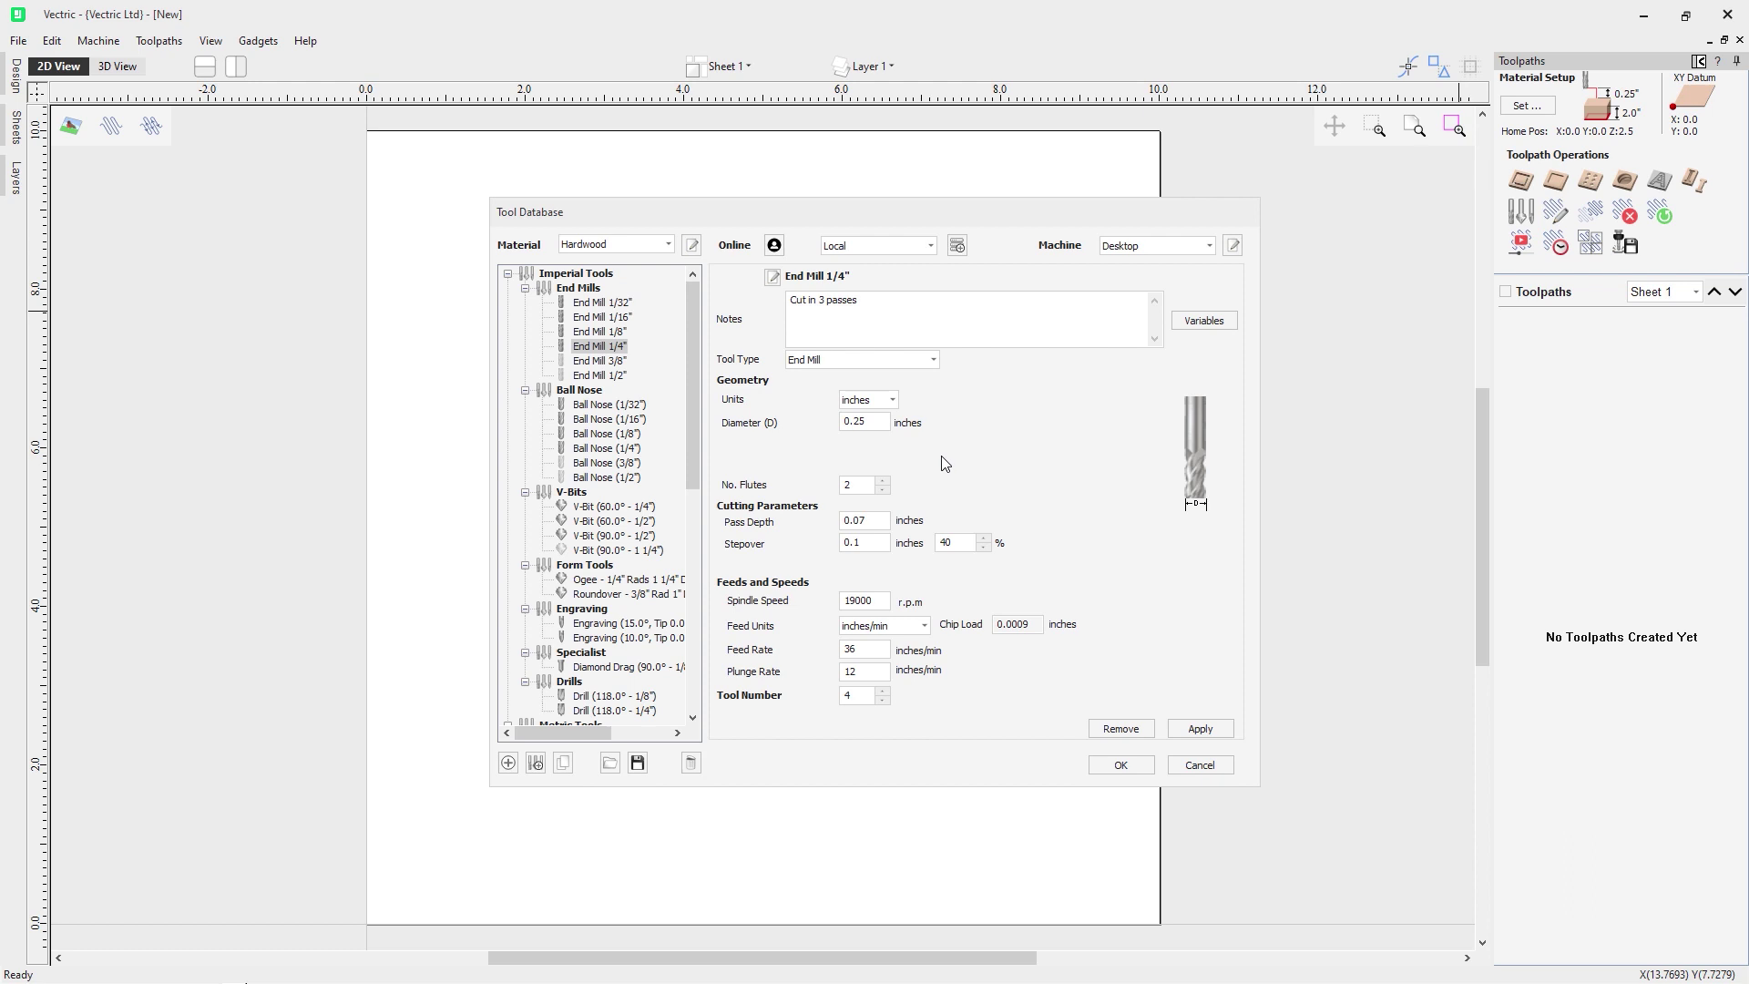
{"action": "left_click", "coordinate": [852, 421]}
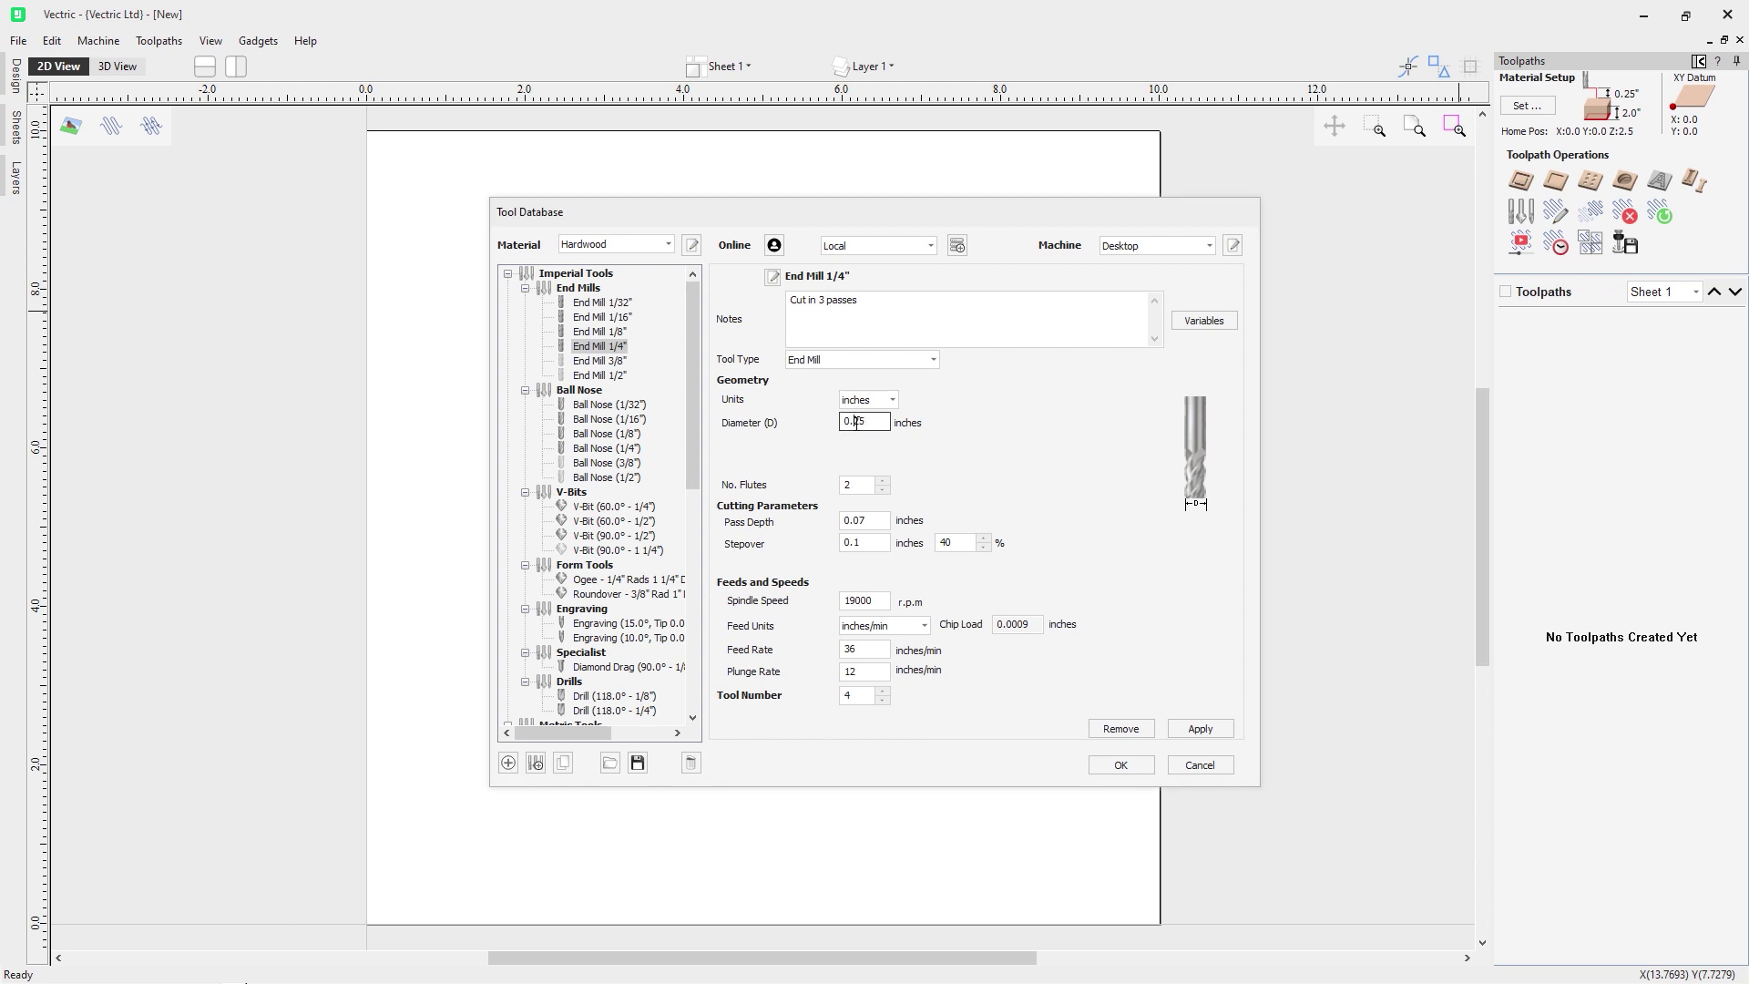
{"action": "type", "text": "1"}
{"action": "key", "text": "BackSpace"}
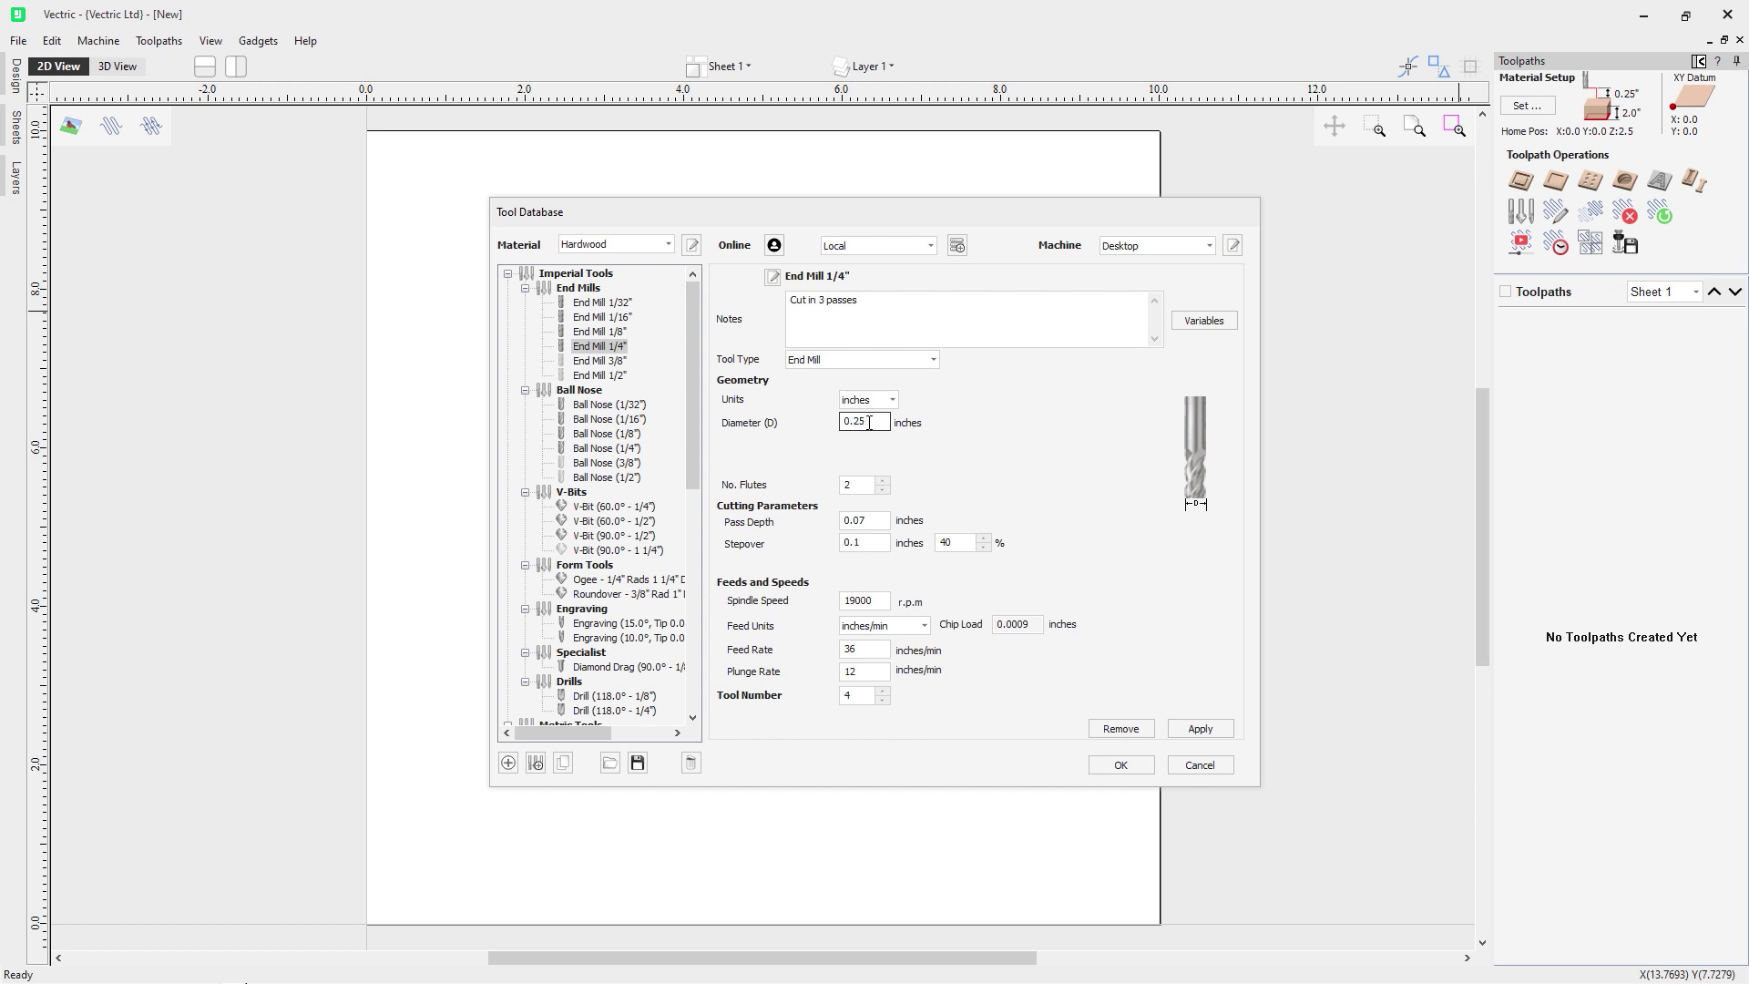